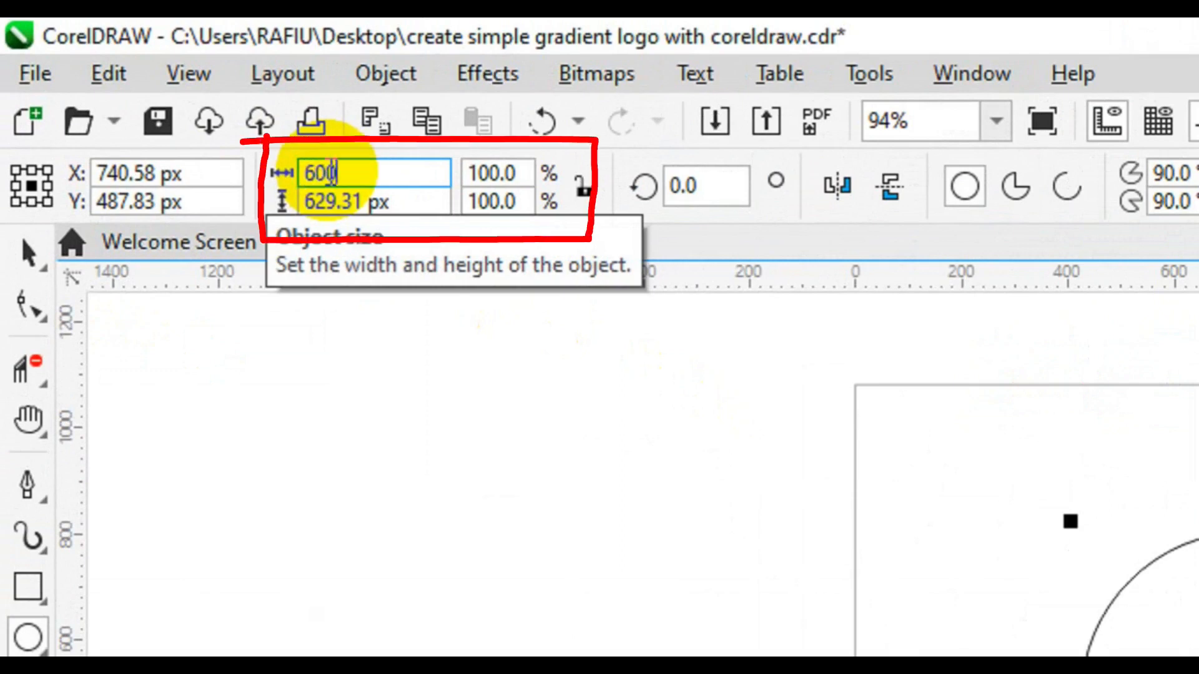
Set the circle's size to 600 × 600 px and centre it on the page
{"action": "key", "text": "Tab"}
{"action": "type", "text": "60"}
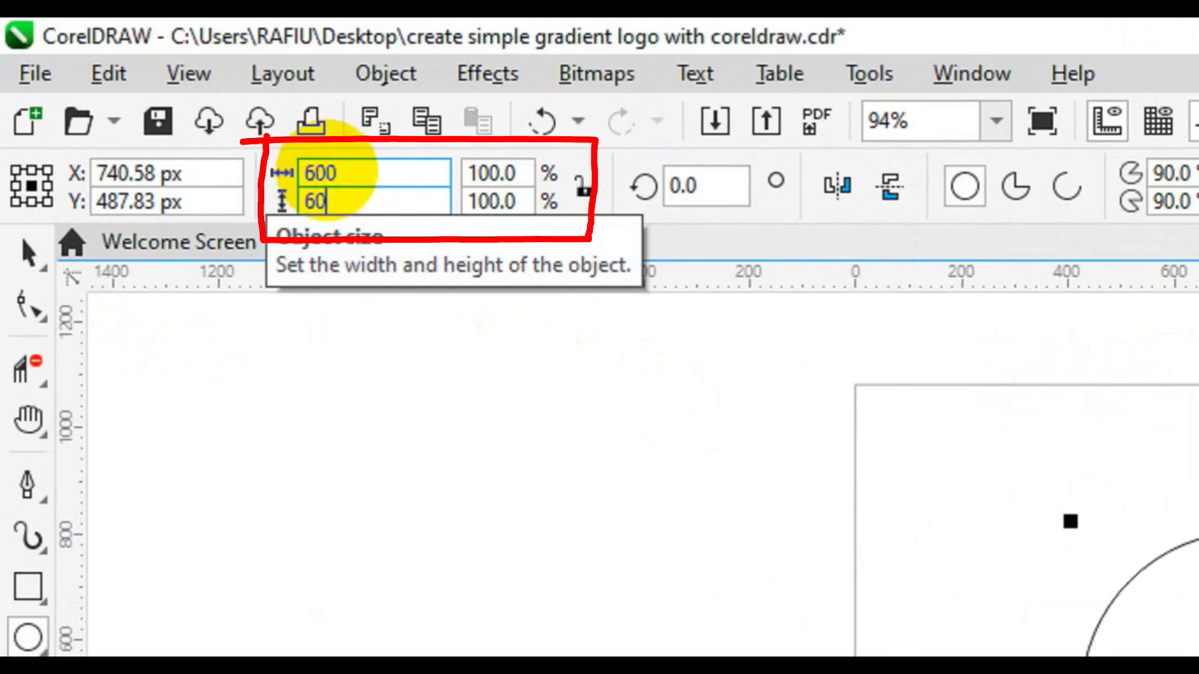
{"action": "type", "text": "0"}
{"action": "key", "text": "Return"}
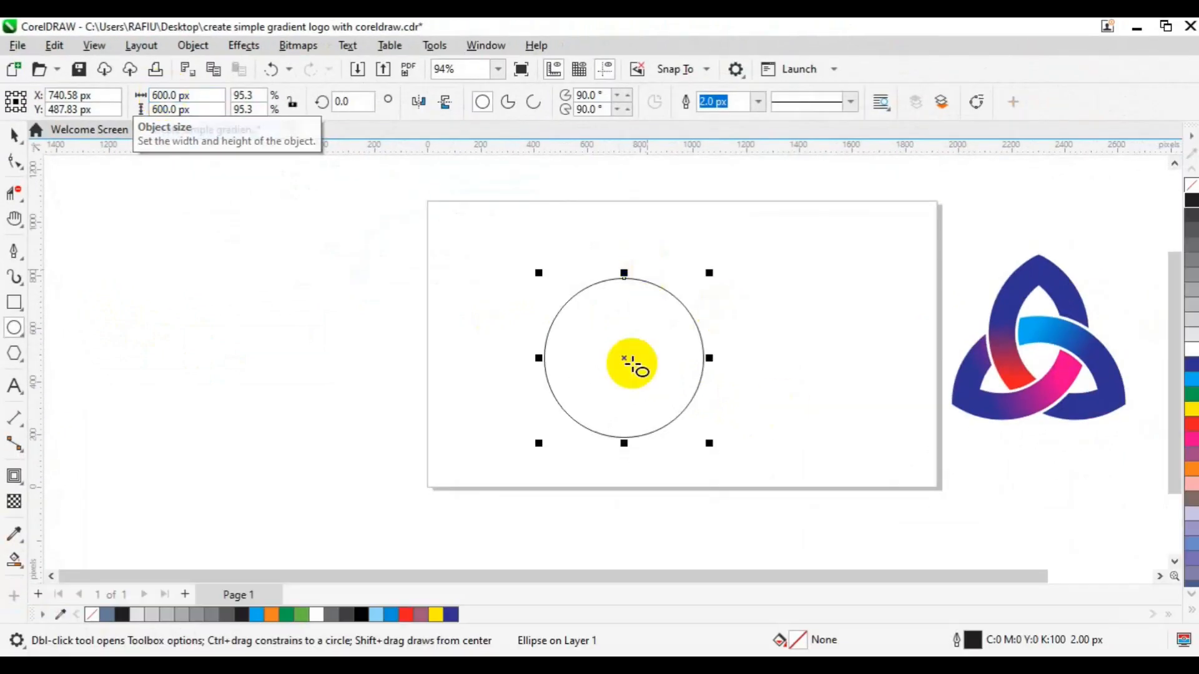
{"action": "key", "text": "p"}
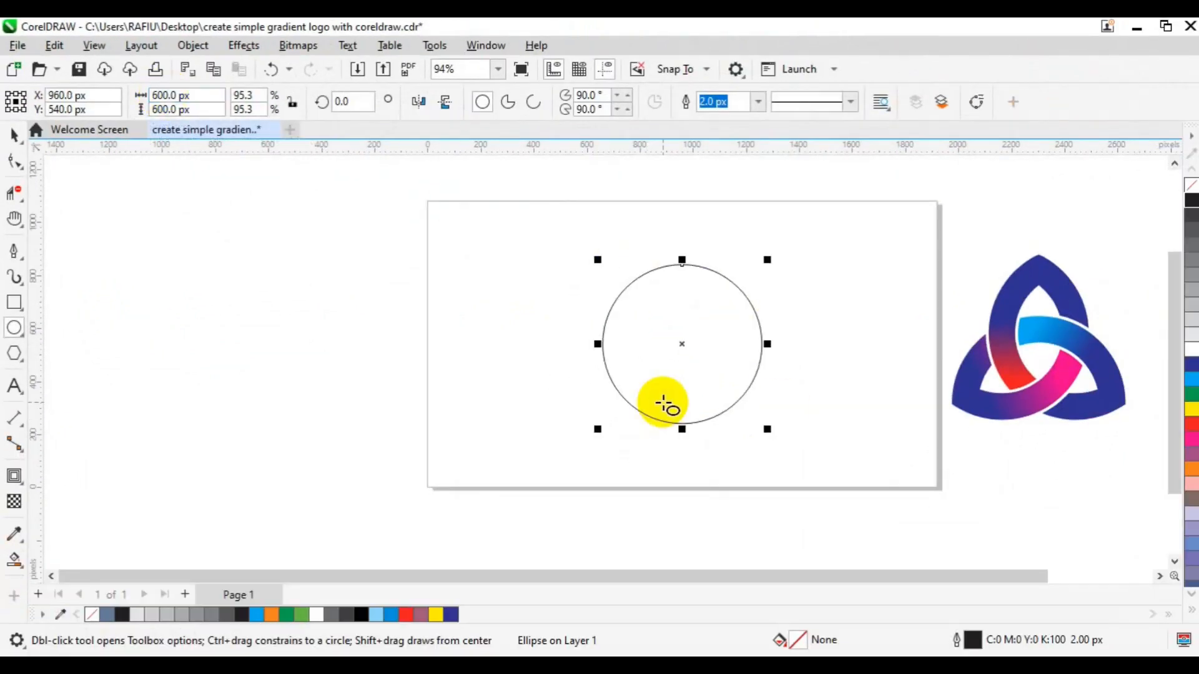
{"action": "key", "text": "space"}
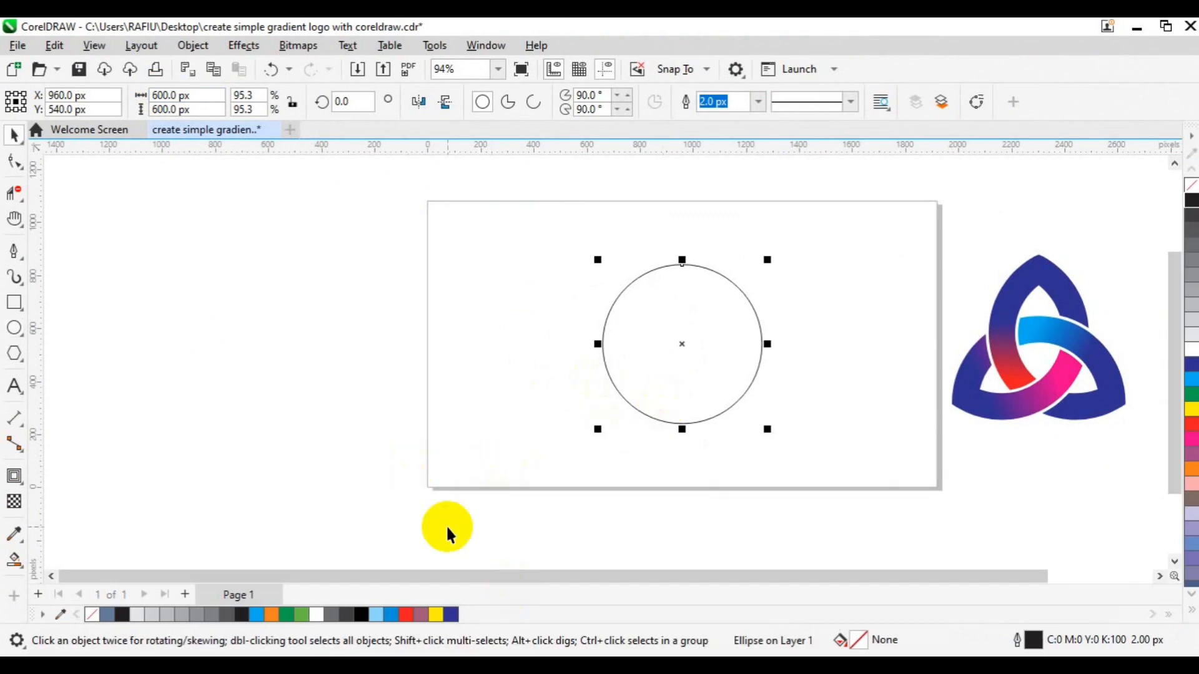
Duplicate the circle, resize the copy to 400 × 400 px and centre it on the page
{"action": "key", "text": "ctrl+d"}
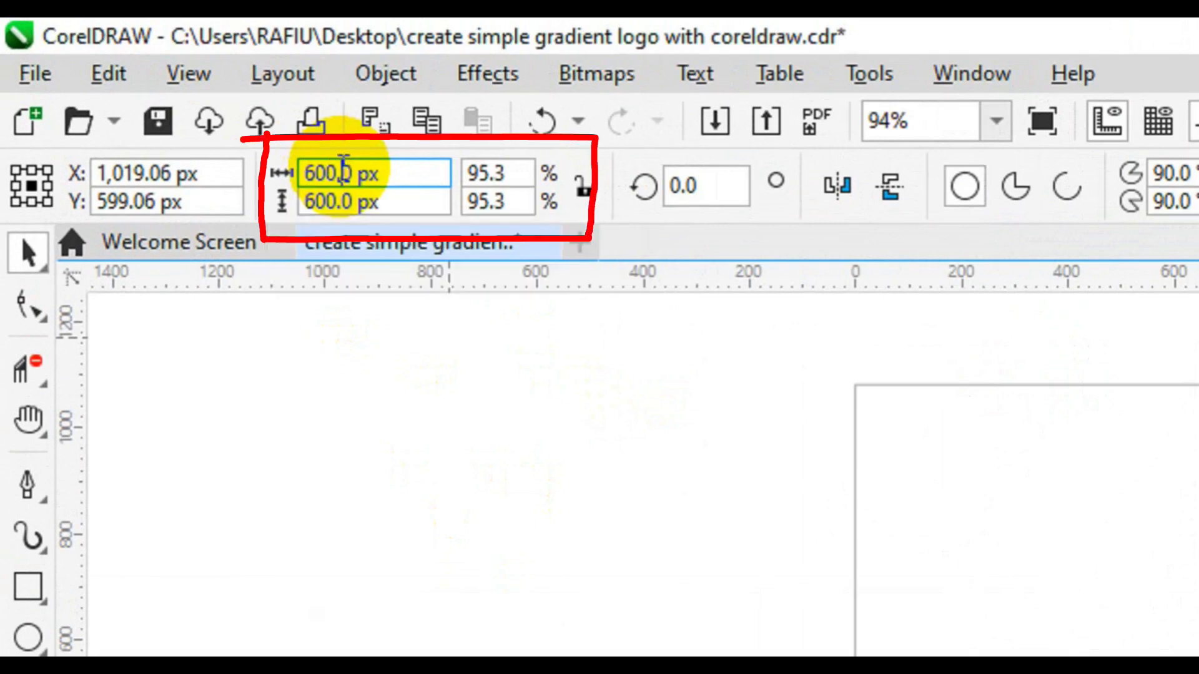
{"action": "double_click", "coordinate": [344, 164]}
{"action": "type", "text": "400"}
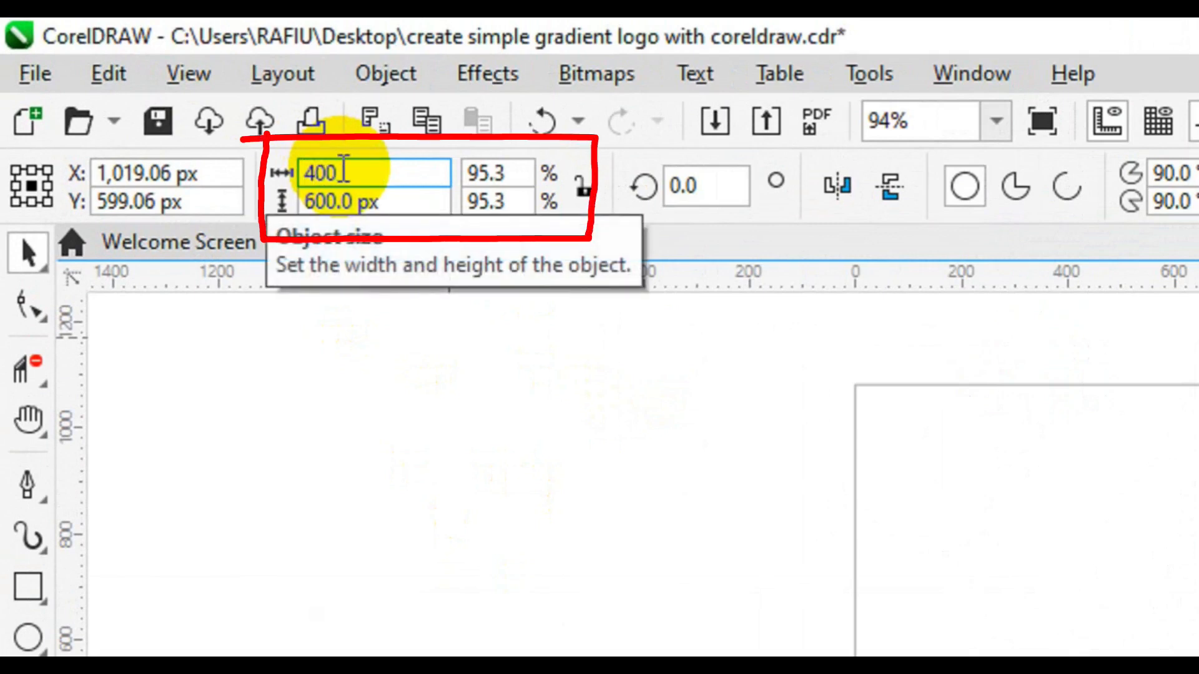
{"action": "key", "text": "Tab"}
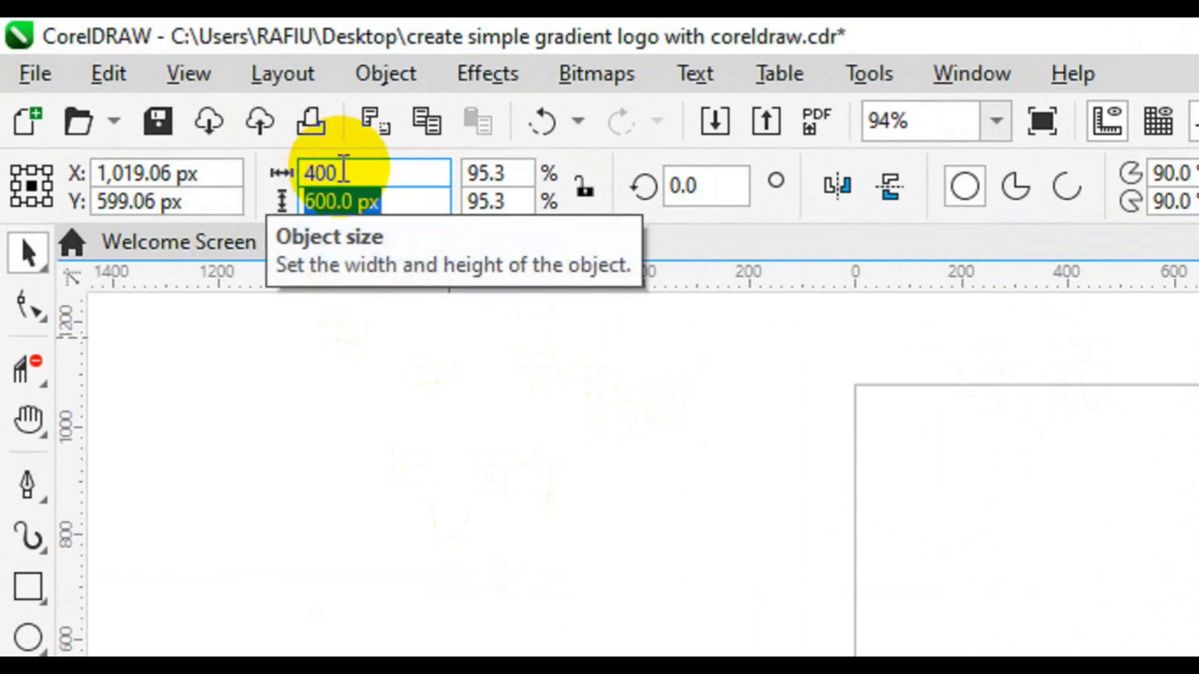
{"action": "type", "text": "400"}
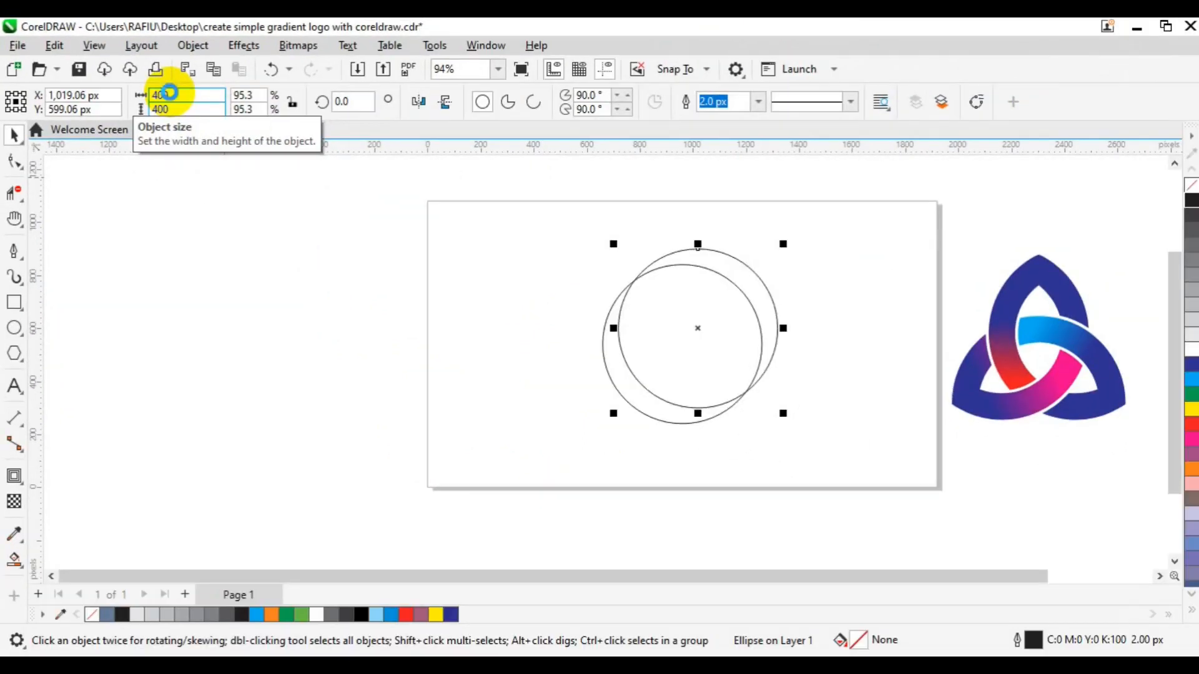
{"action": "key", "text": "Return"}
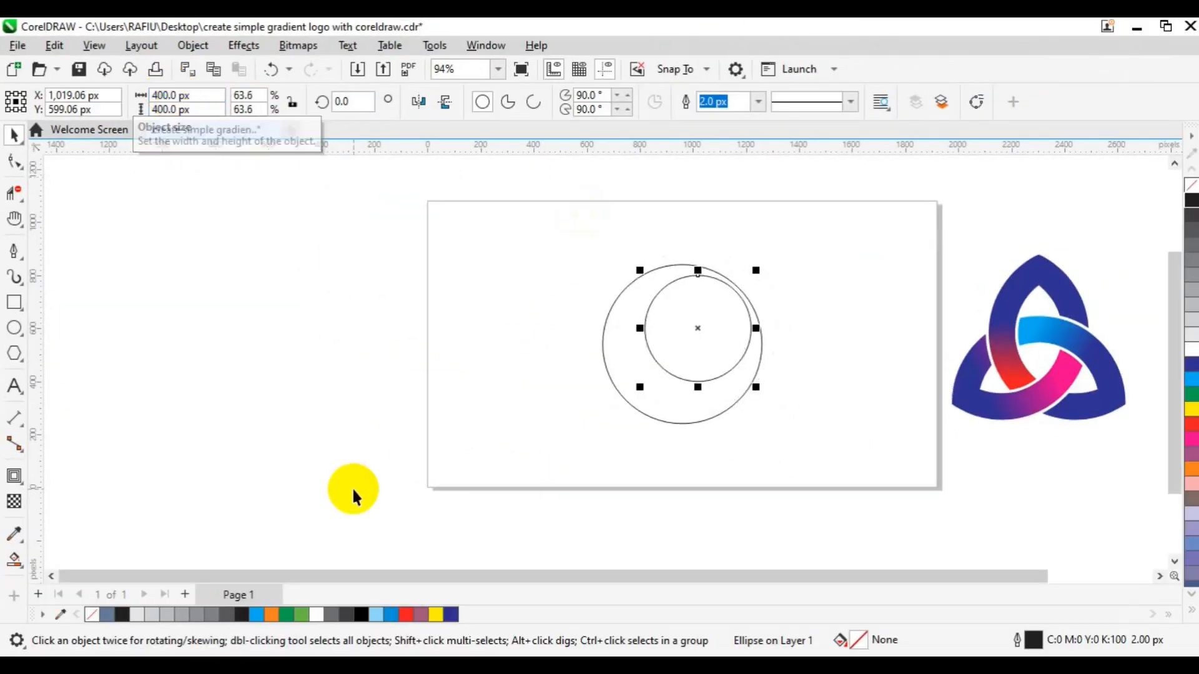
{"action": "key", "text": "p"}
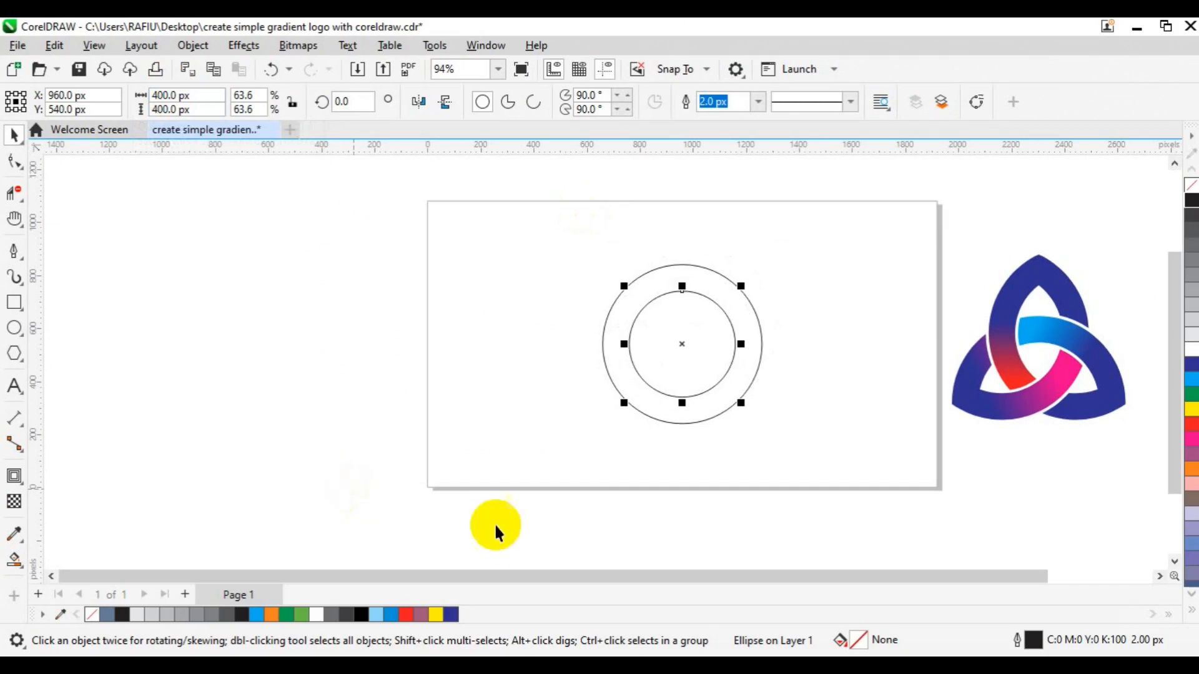
Combine the 600 px and 400 px circles into a single ring-shaped curve
{"action": "left_click", "coordinate": [523, 217]}
{"action": "left_click_drag", "start_coordinate": [523, 216], "coordinate": [847, 443]}
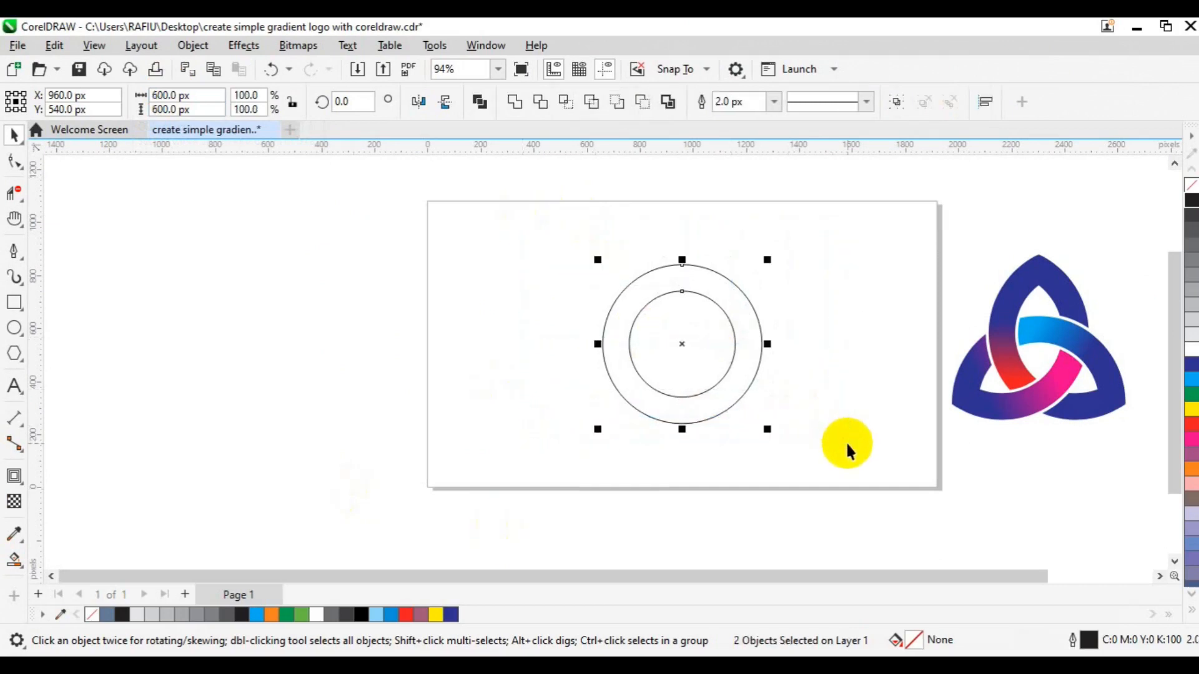
{"action": "left_click", "coordinate": [485, 104]}
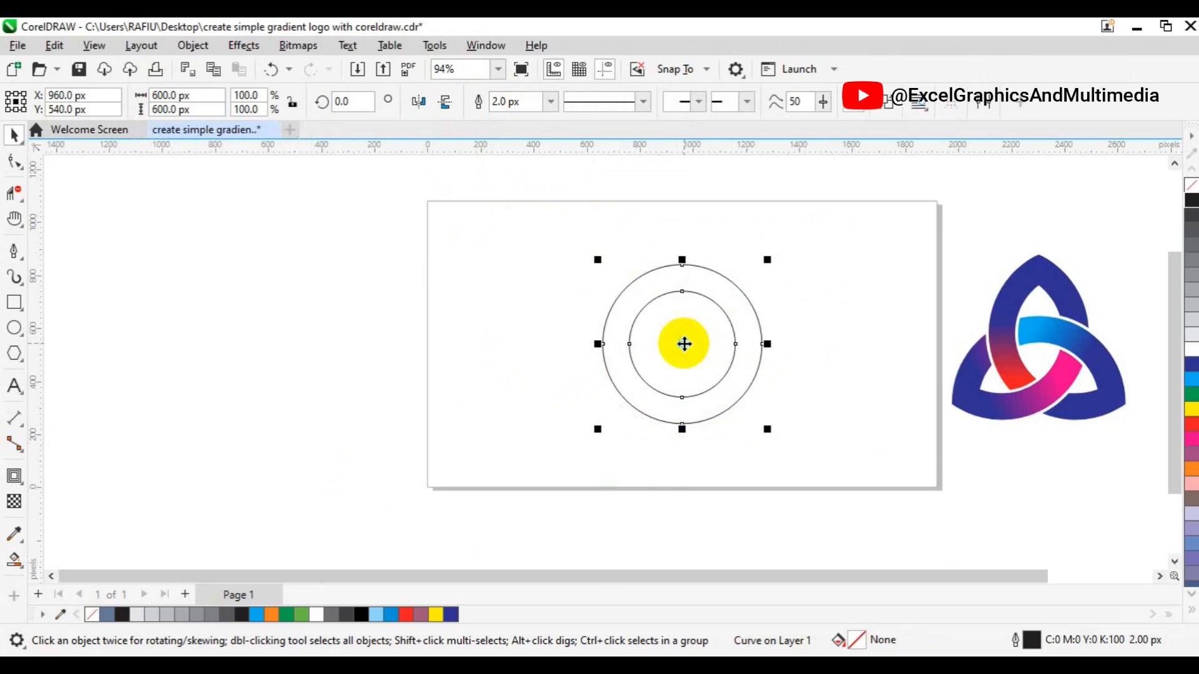
Place a copy of the ring about 254 px to the right so the two rings overlap
{"action": "left_click_drag", "start_coordinate": [684, 343], "coordinate": [751, 346]}
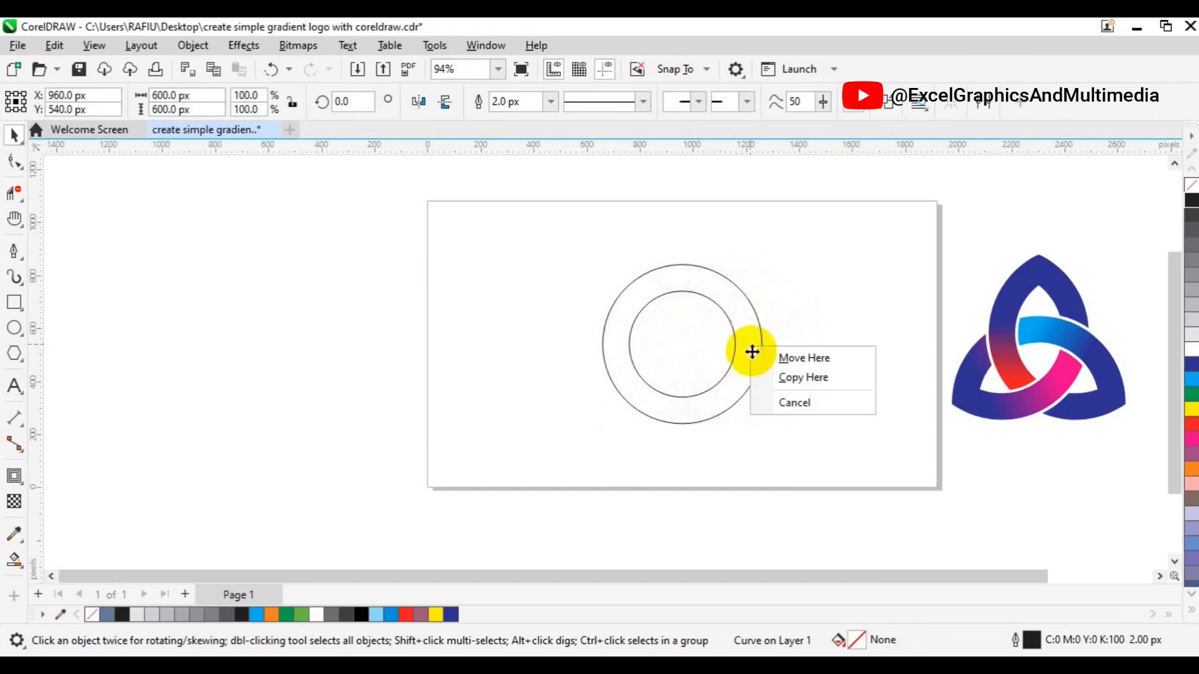
{"action": "left_click", "coordinate": [799, 379]}
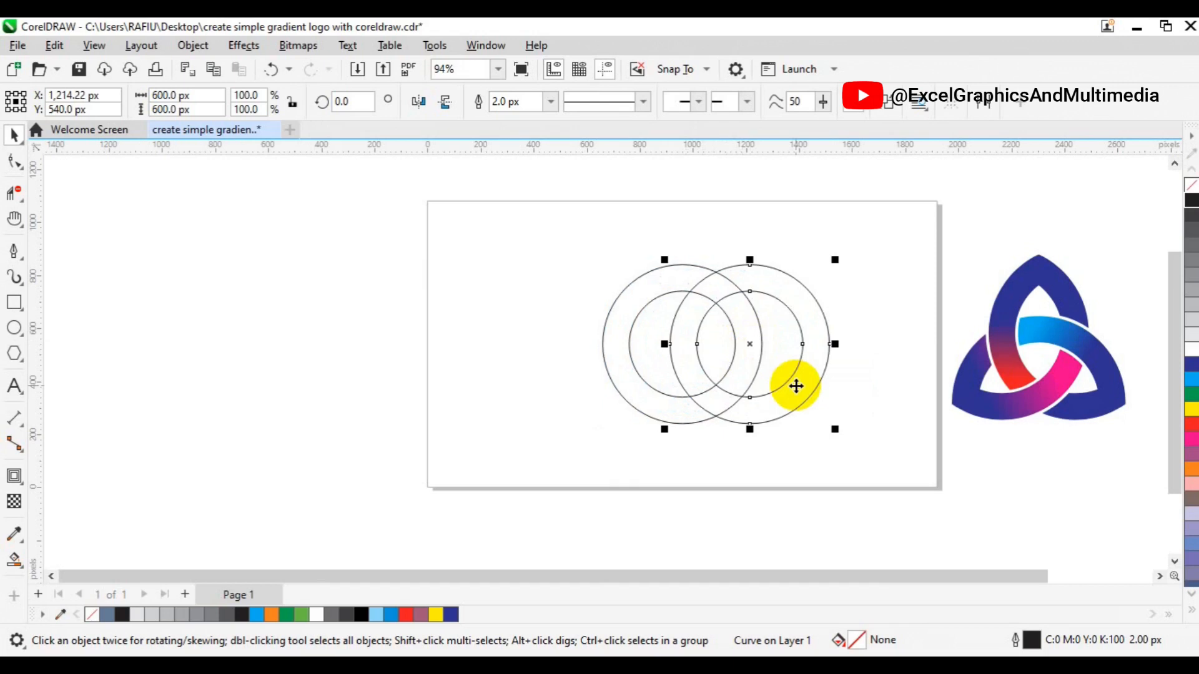
Align the centres of the two overlapping rings along one horizontal line, keeping their sideways offset
{"action": "left_click_drag", "start_coordinate": [543, 200], "coordinate": [882, 447]}
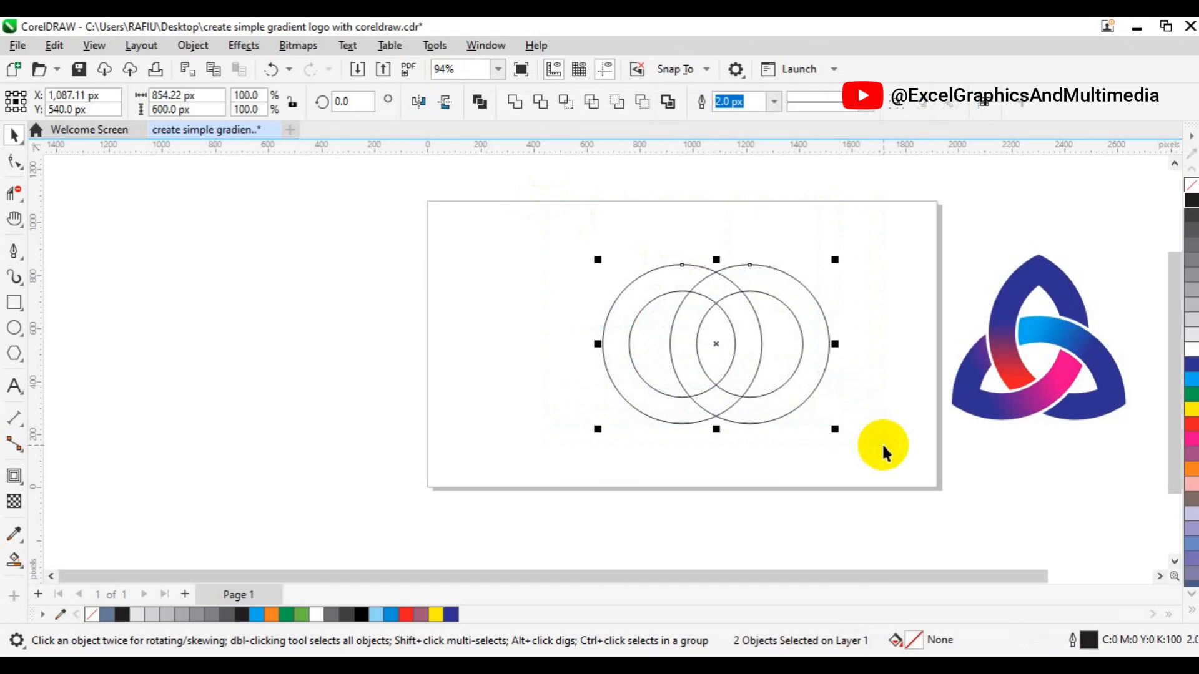
{"action": "key", "text": "c"}
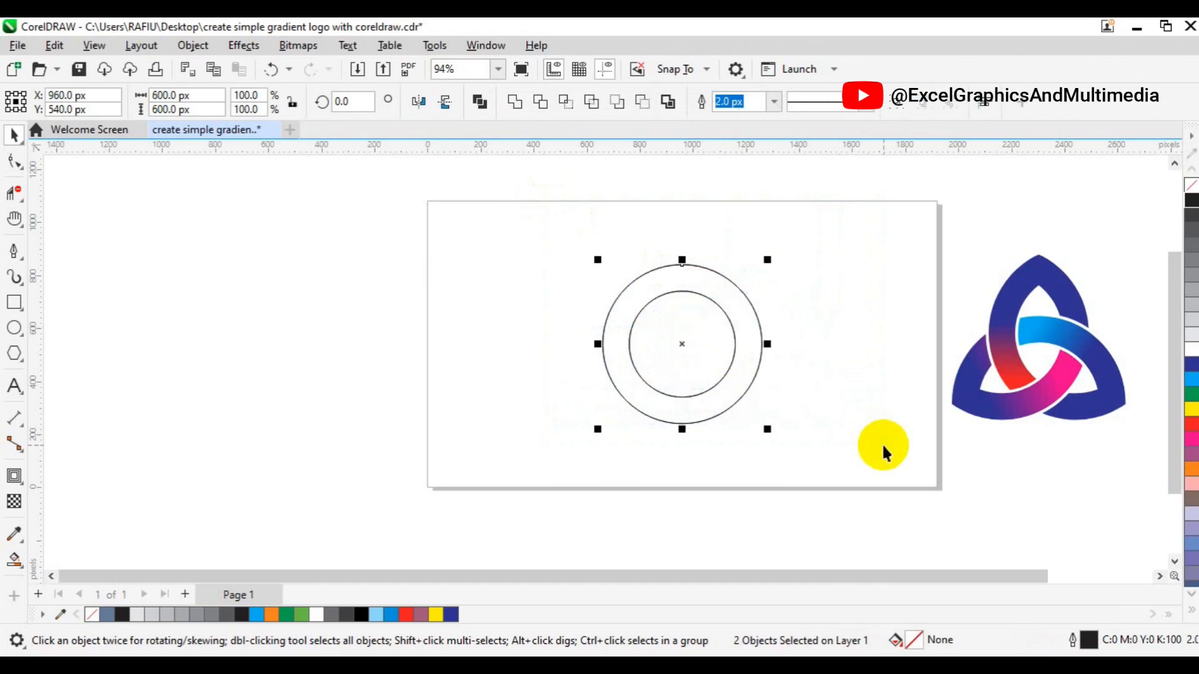
{"action": "key", "text": "ctrl+z"}
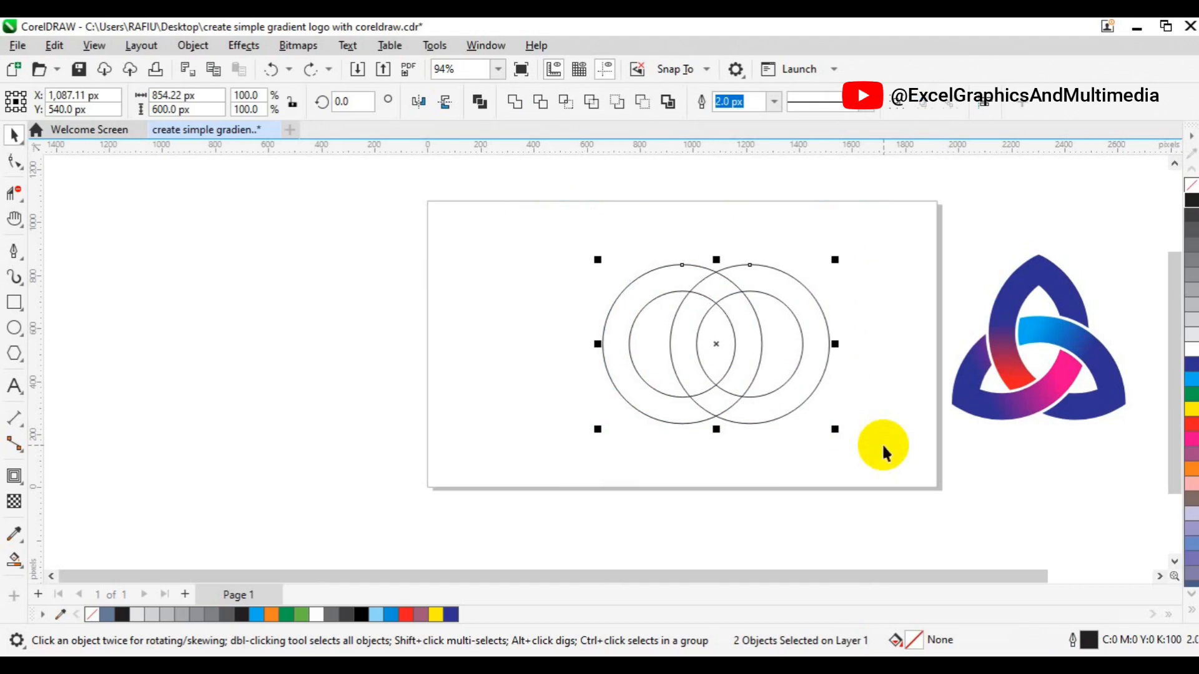
{"action": "key", "text": "e"}
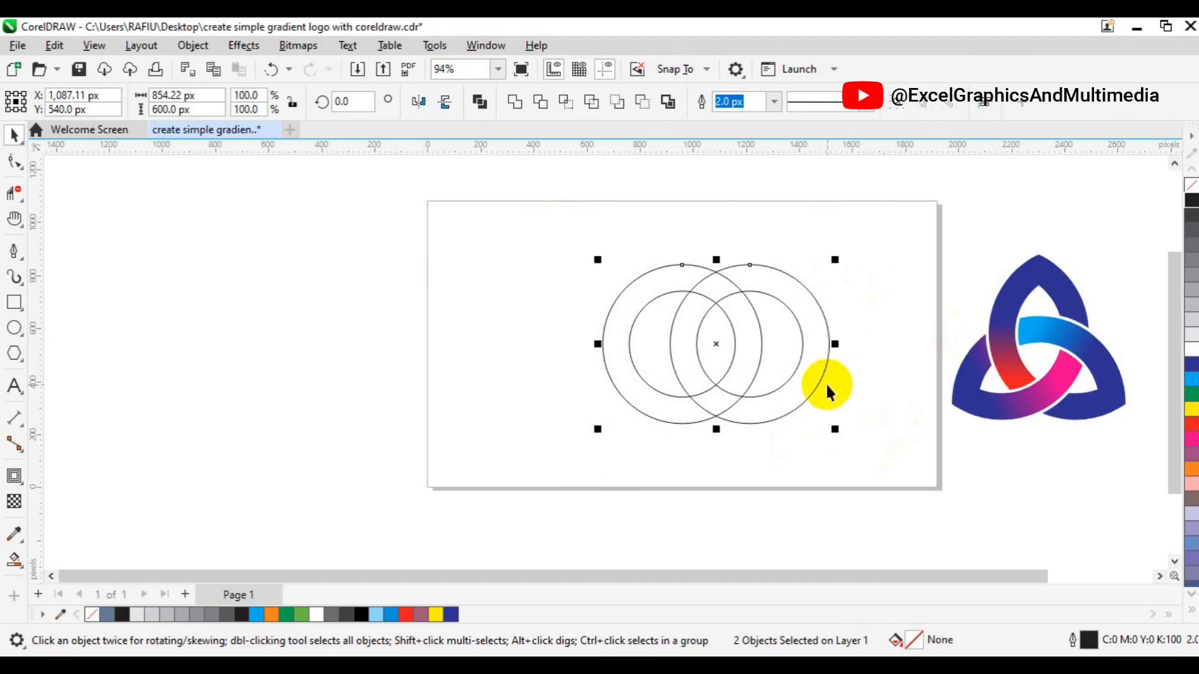
{"action": "left_click", "coordinate": [893, 325]}
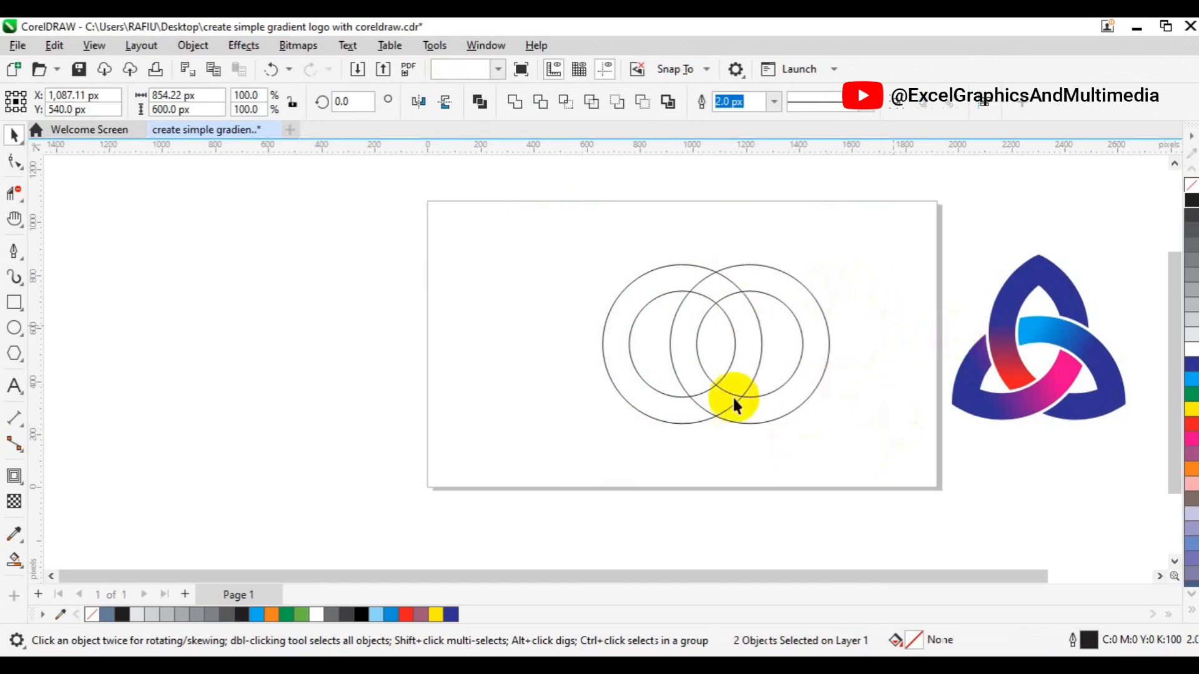
Duplicate the right-hand ring and move the copy off the page to the left
{"action": "left_click", "coordinate": [793, 376]}
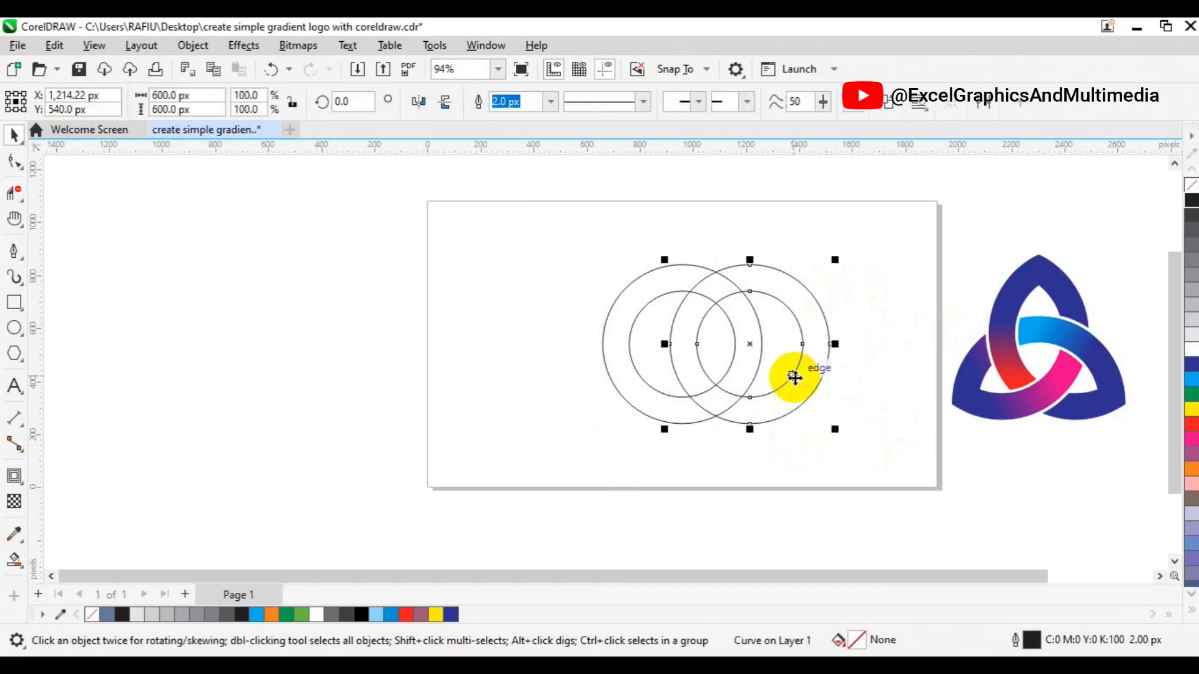
{"action": "key", "text": "ctrl+d"}
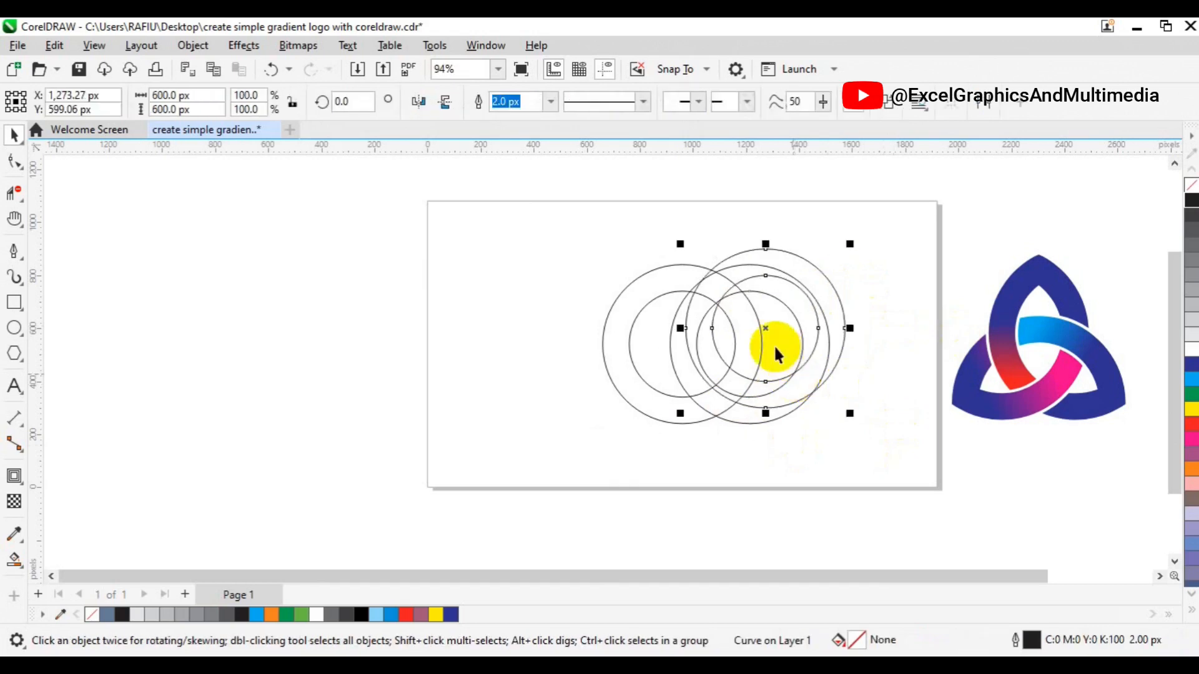
{"action": "left_click", "coordinate": [765, 326]}
{"action": "left_click_drag", "start_coordinate": [764, 325], "coordinate": [325, 434]}
{"action": "left_click", "coordinate": [516, 396]}
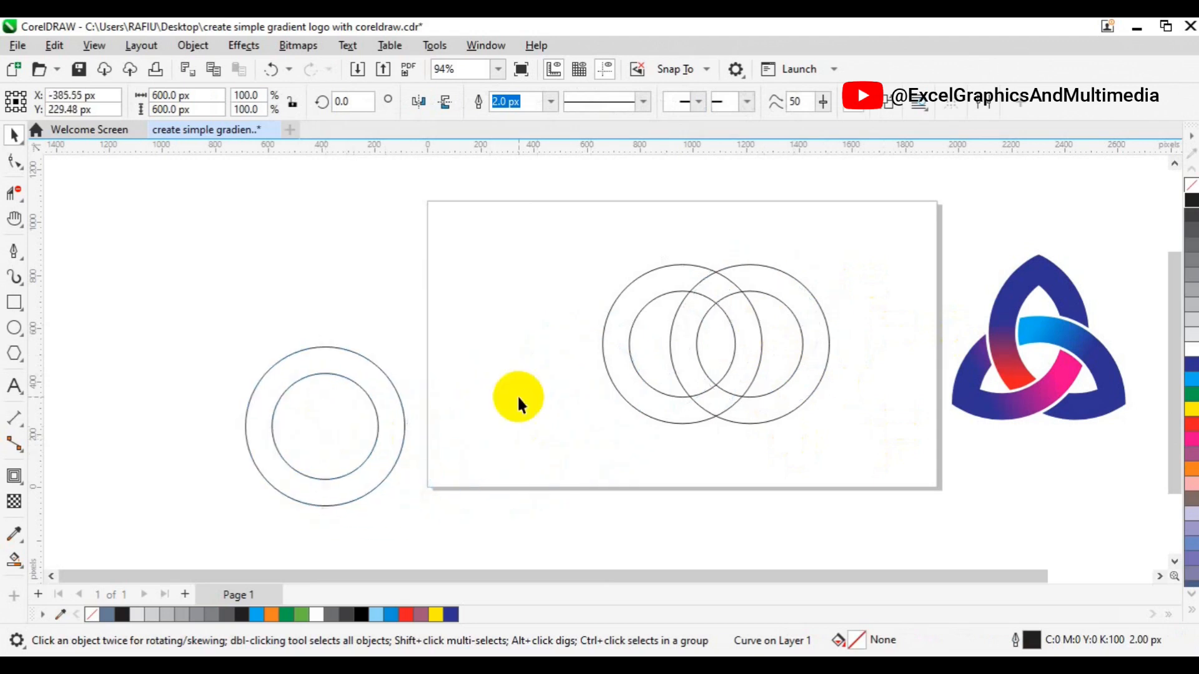
Group the two overlapping rings and centre the group on the page
{"action": "left_click_drag", "start_coordinate": [498, 220], "coordinate": [911, 451]}
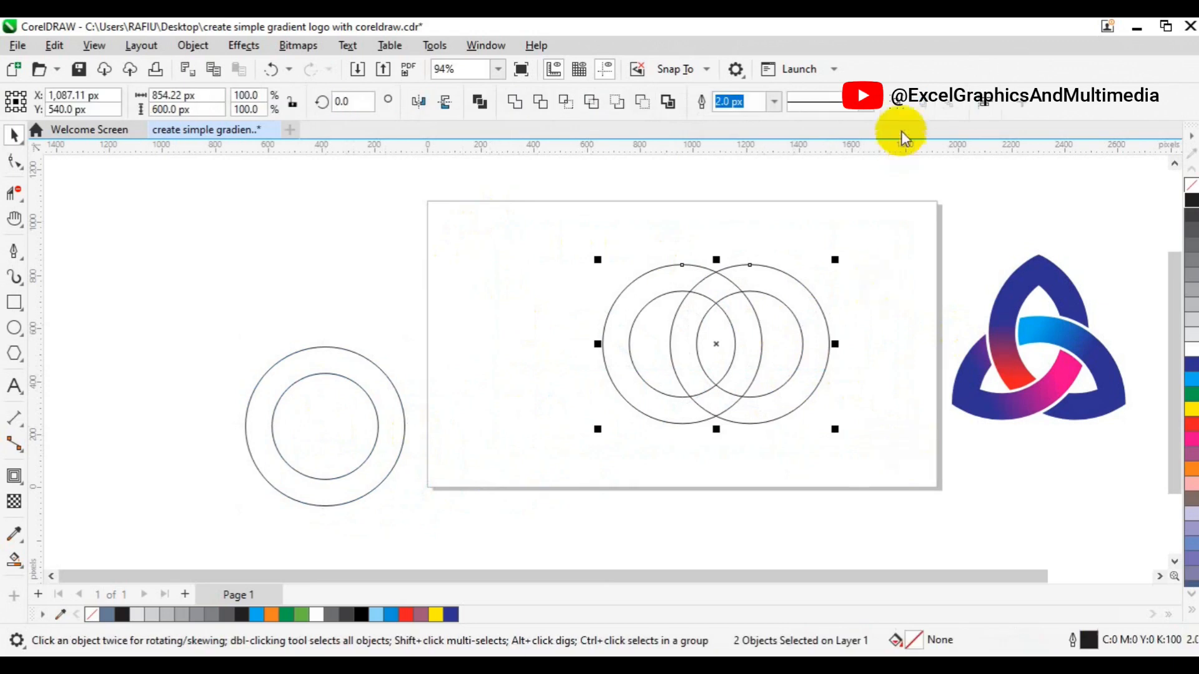
{"action": "left_click", "coordinate": [896, 106]}
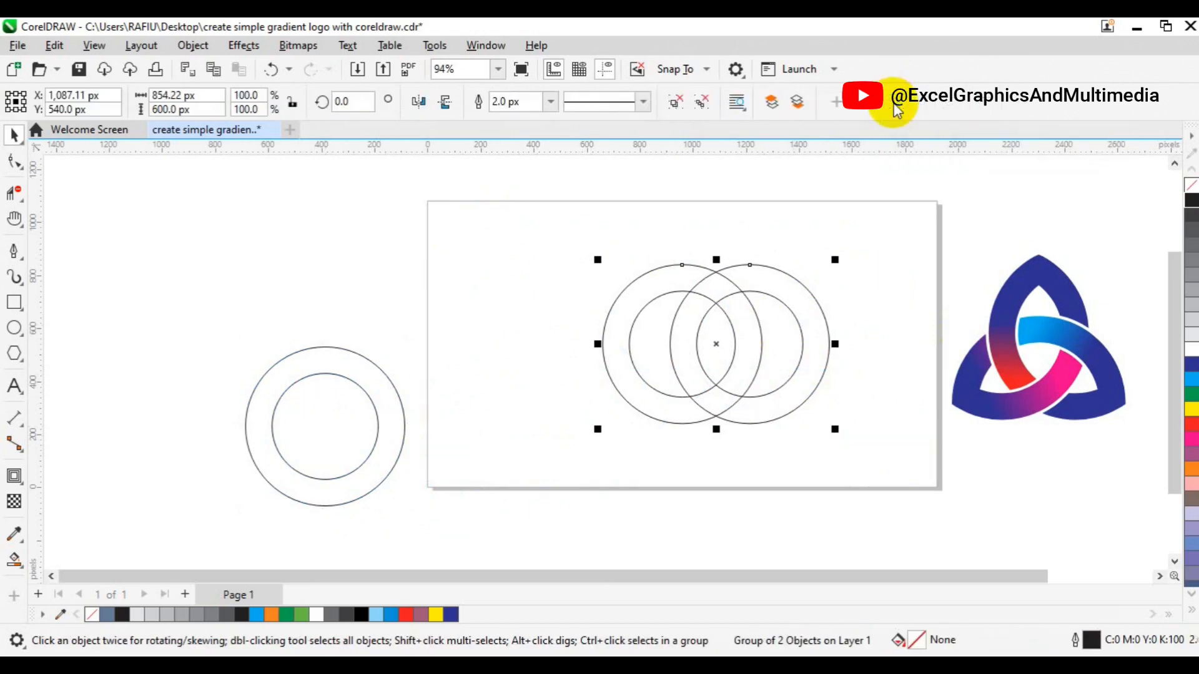
{"action": "key", "text": "p"}
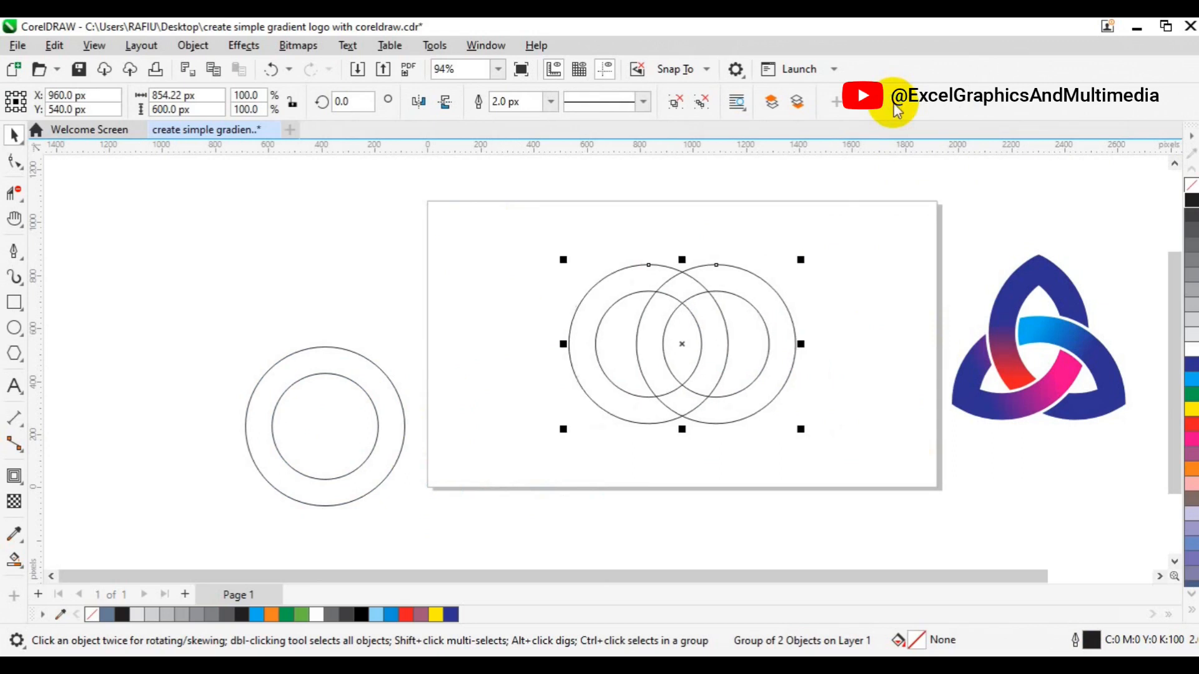
Move the spare ring onto the lower part of the grouped pair, overlapping both rings, and align its centre vertically with the group
{"action": "left_click", "coordinate": [379, 432]}
{"action": "left_click_drag", "start_coordinate": [379, 432], "coordinate": [741, 410]}
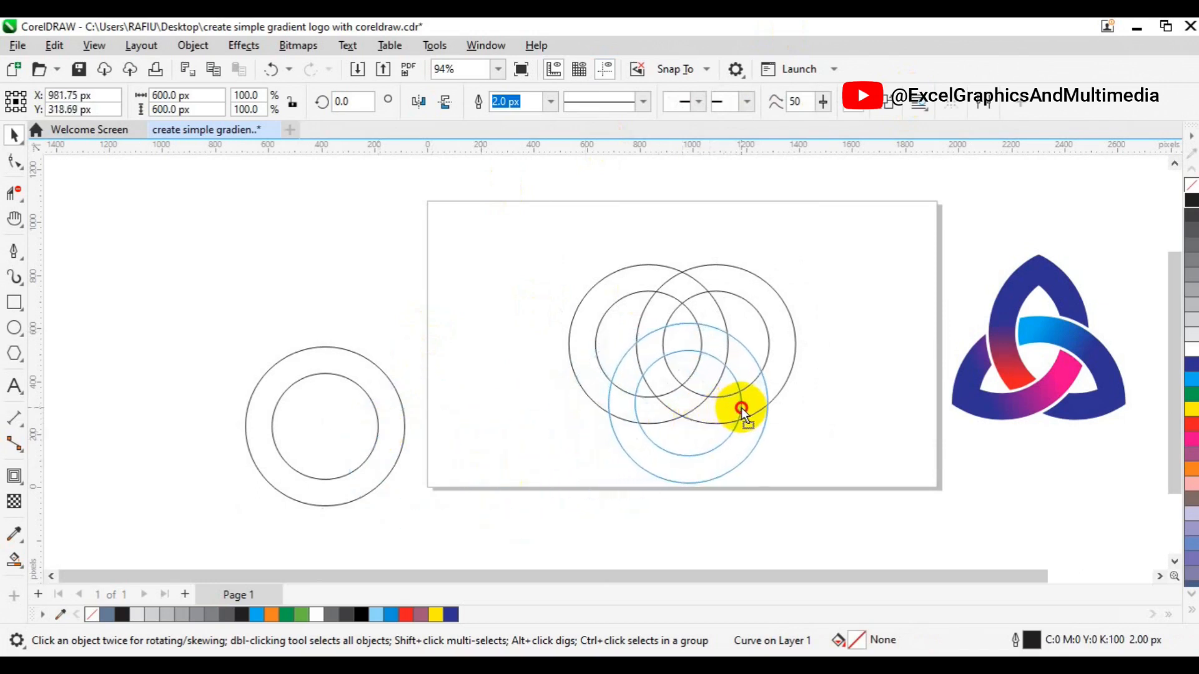
{"action": "left_click_drag", "start_coordinate": [742, 410], "coordinate": [741, 405]}
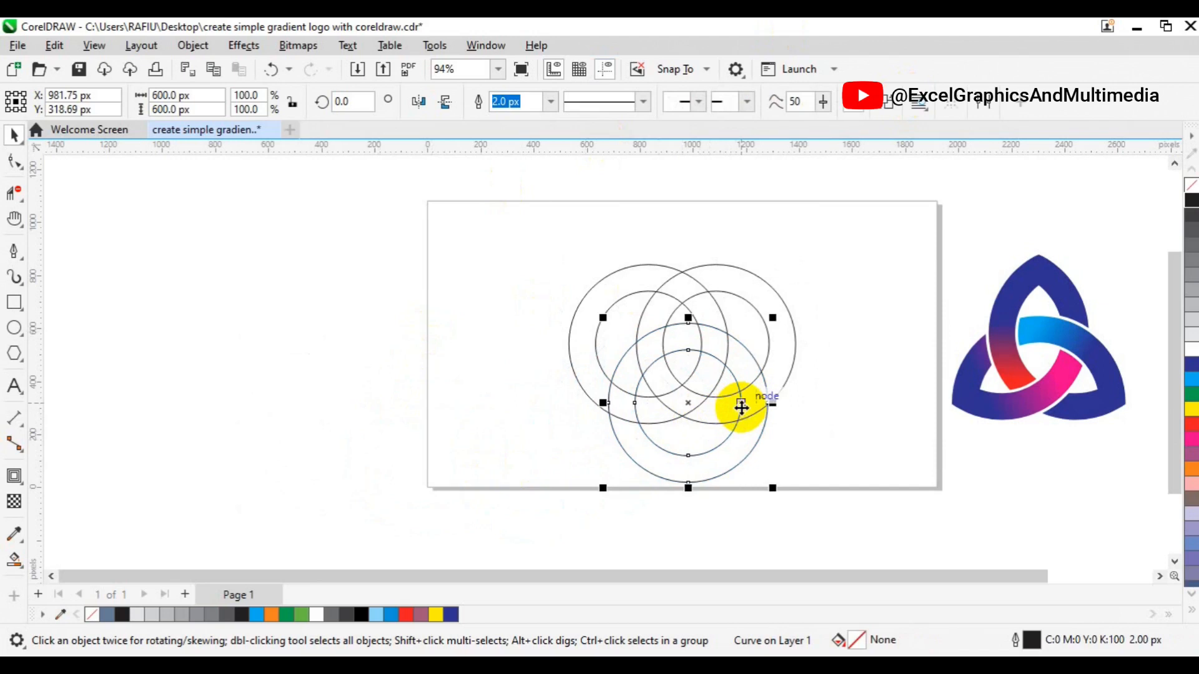
{"action": "left_click", "coordinate": [790, 356], "text": "shift"}
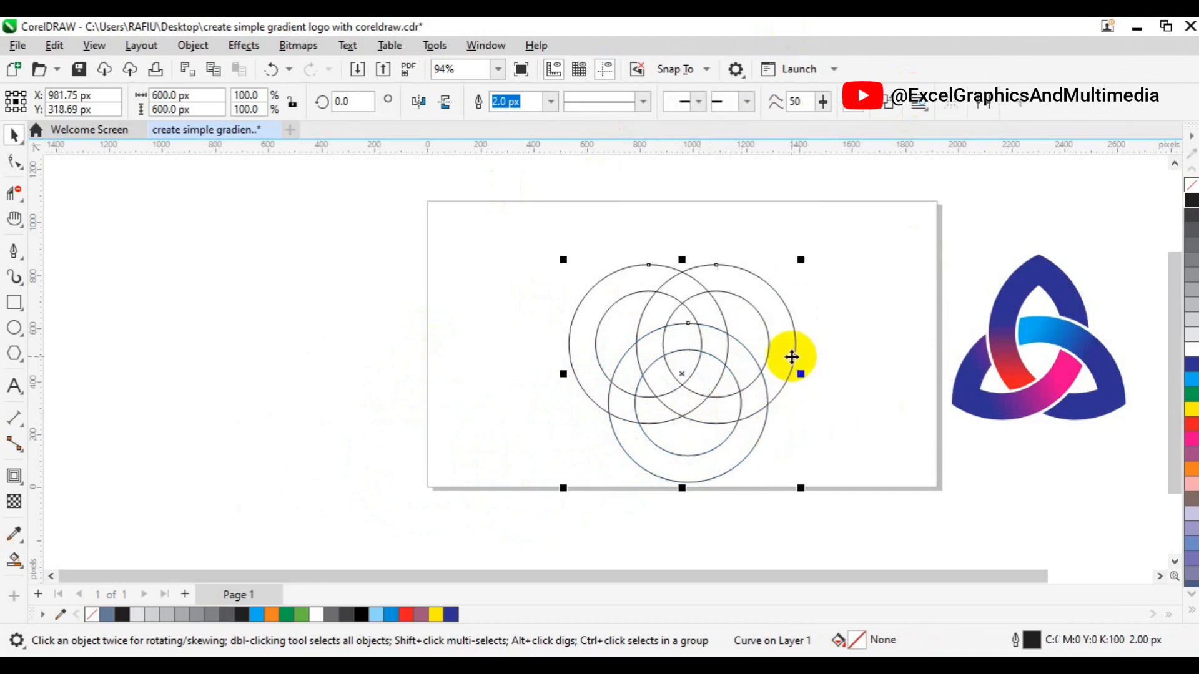
{"action": "key", "text": "ctrl+z"}
{"action": "key", "text": "c"}
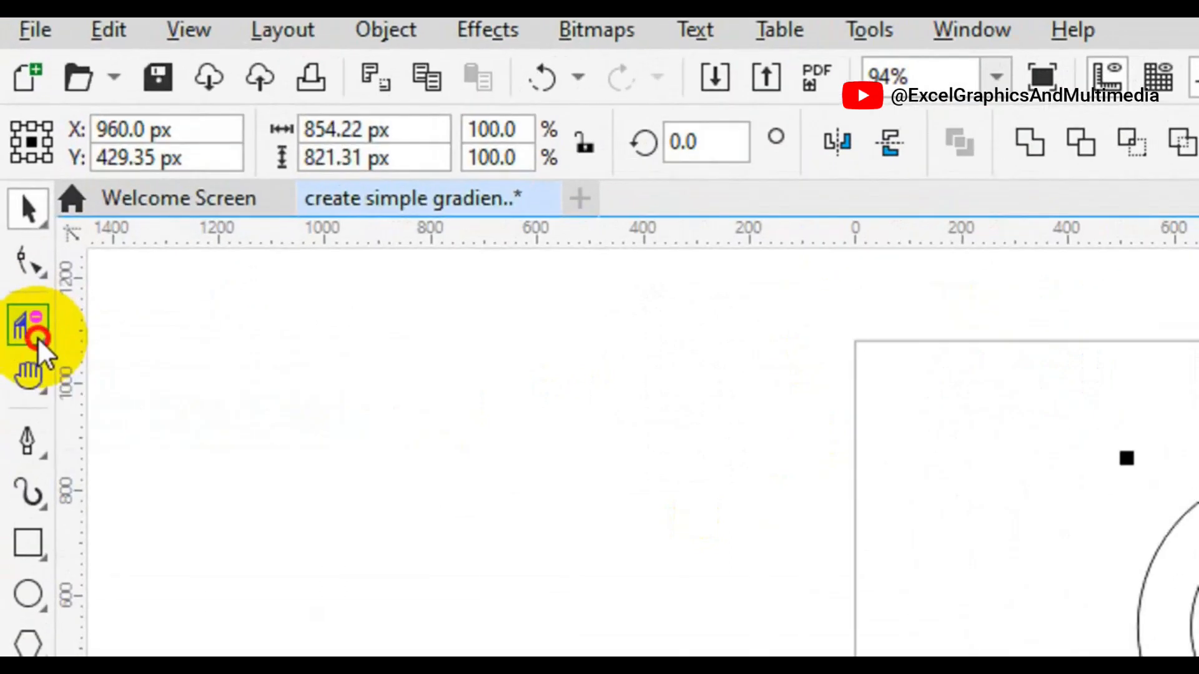
Remove the crossing segments inside the three overlapping rings with Virtual Segment Delete, so the inner bands interlace like the reference logo
{"action": "left_click", "coordinate": [19, 200]}
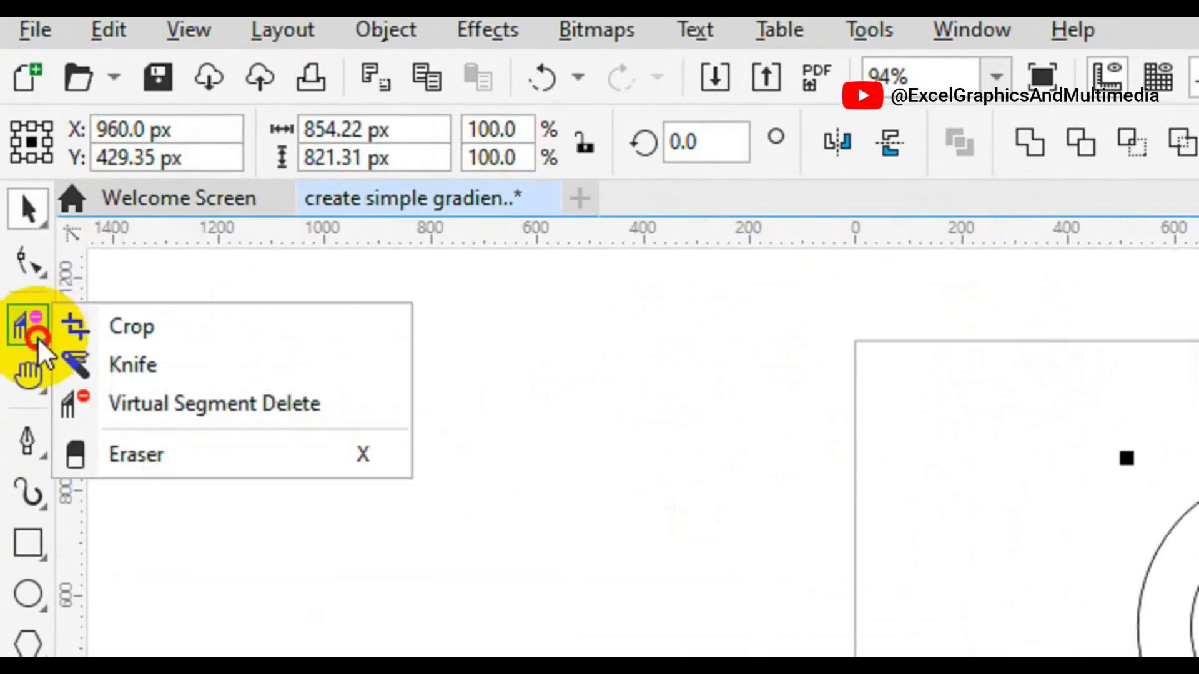
{"action": "left_click", "coordinate": [236, 406]}
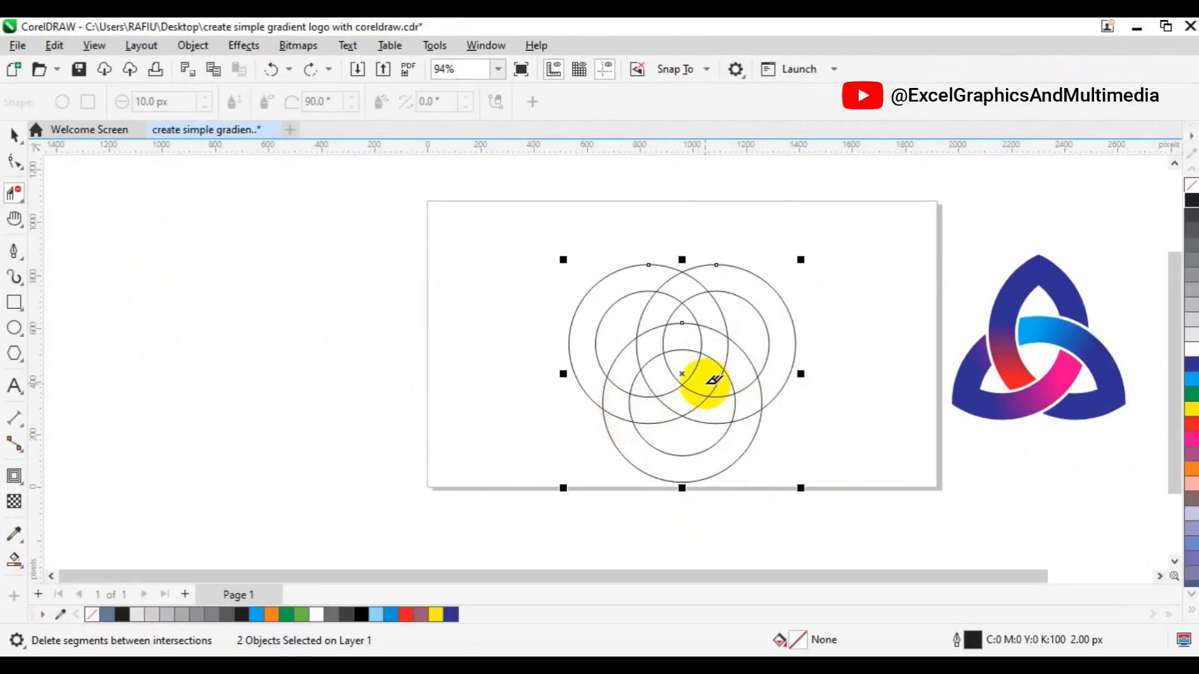
{"action": "mouse_move", "coordinate": [706, 384]}
{"action": "left_mouse_down"}
{"action": "mouse_move", "coordinate": [634, 410]}
{"action": "mouse_move", "coordinate": [620, 403]}
{"action": "mouse_move", "coordinate": [623, 377]}
{"action": "left_mouse_up"}
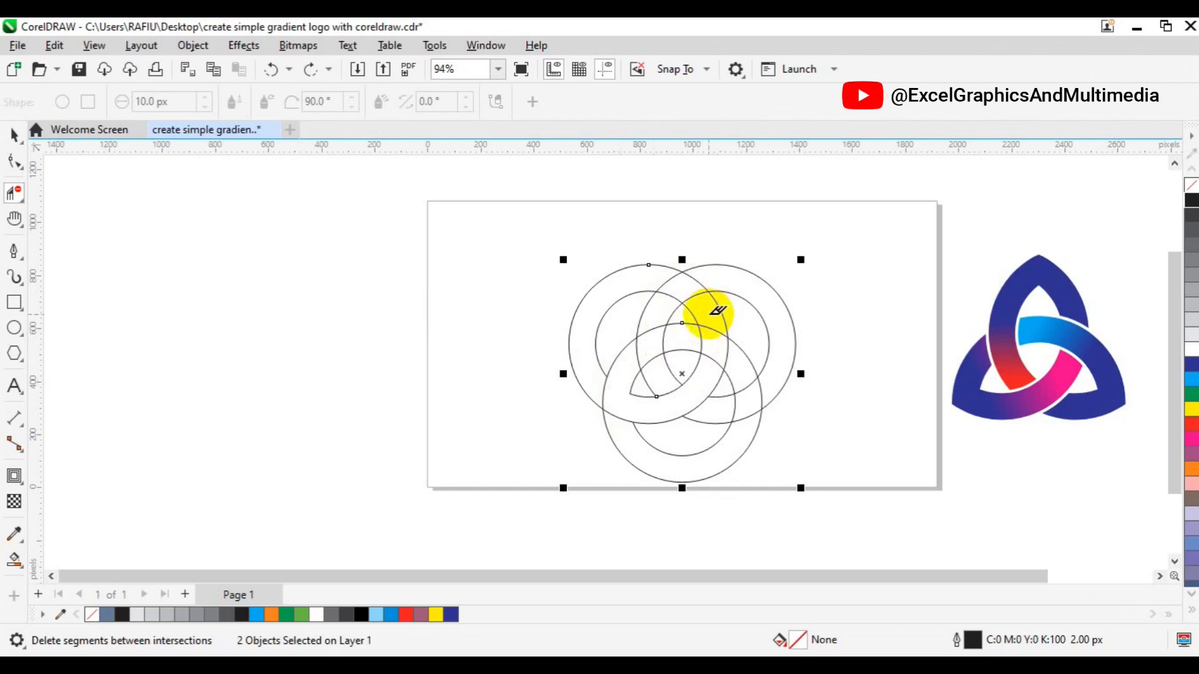
{"action": "mouse_move", "coordinate": [714, 313]}
{"action": "left_mouse_down"}
{"action": "mouse_move", "coordinate": [676, 290]}
{"action": "mouse_move", "coordinate": [663, 307]}
{"action": "mouse_move", "coordinate": [661, 375]}
{"action": "left_mouse_up"}
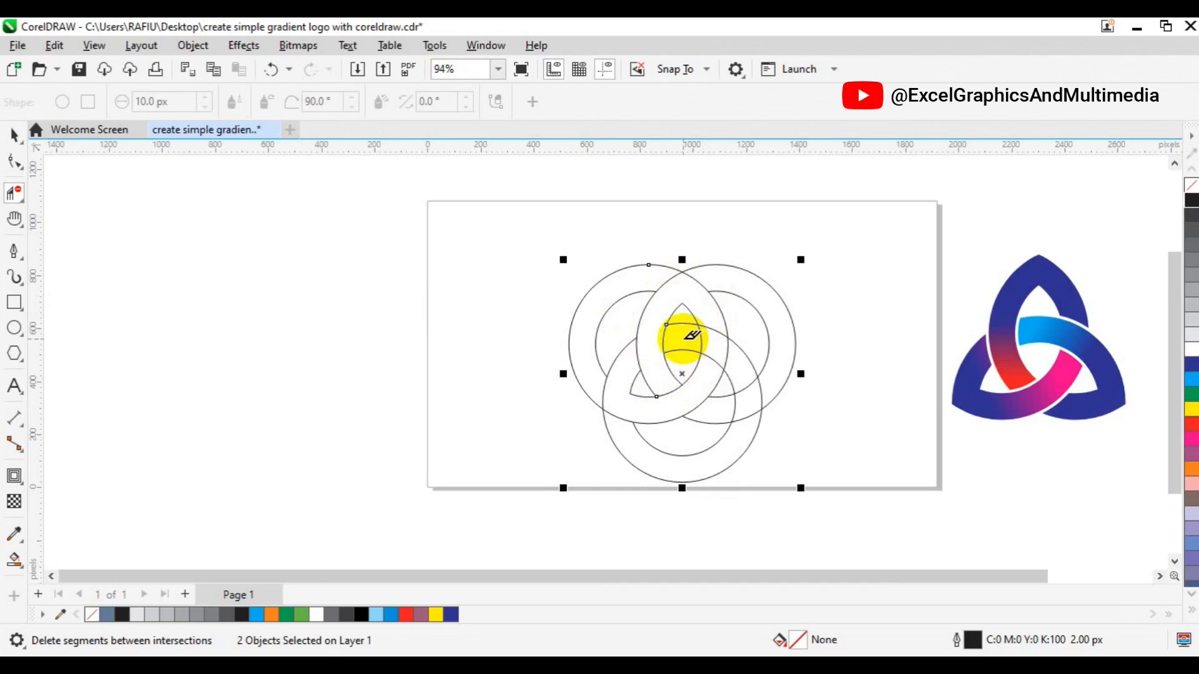
{"action": "mouse_move", "coordinate": [682, 340]}
{"action": "left_mouse_down"}
{"action": "mouse_move", "coordinate": [731, 356]}
{"action": "mouse_move", "coordinate": [747, 381]}
{"action": "mouse_move", "coordinate": [752, 401]}
{"action": "mouse_move", "coordinate": [719, 406]}
{"action": "left_mouse_up"}
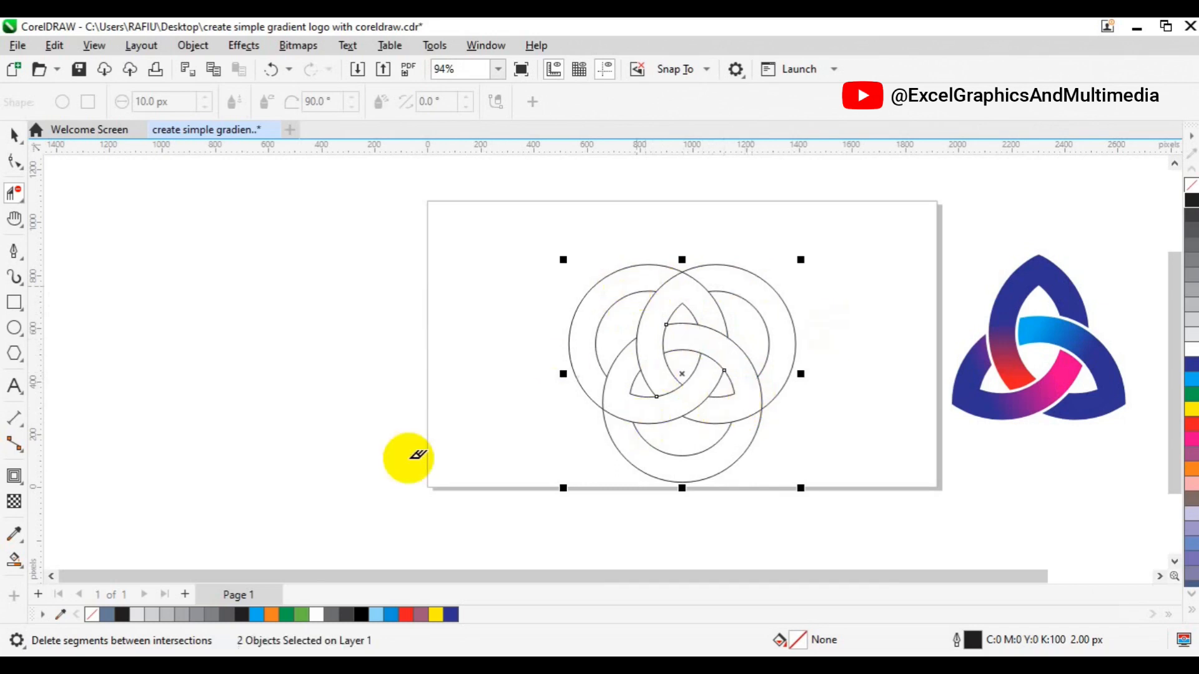
Fill the three interlaced bands of the ring drawing as separate slate-blue shapes with Smart Fill
{"action": "left_click", "coordinate": [22, 567]}
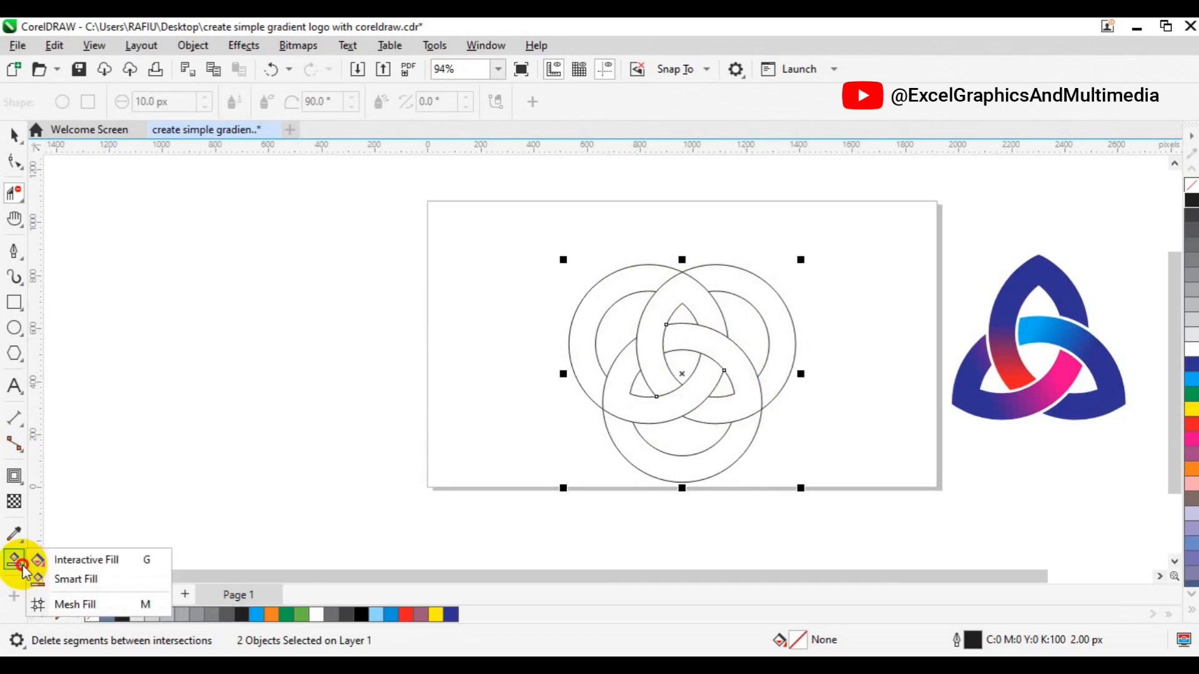
{"action": "left_click", "coordinate": [55, 580]}
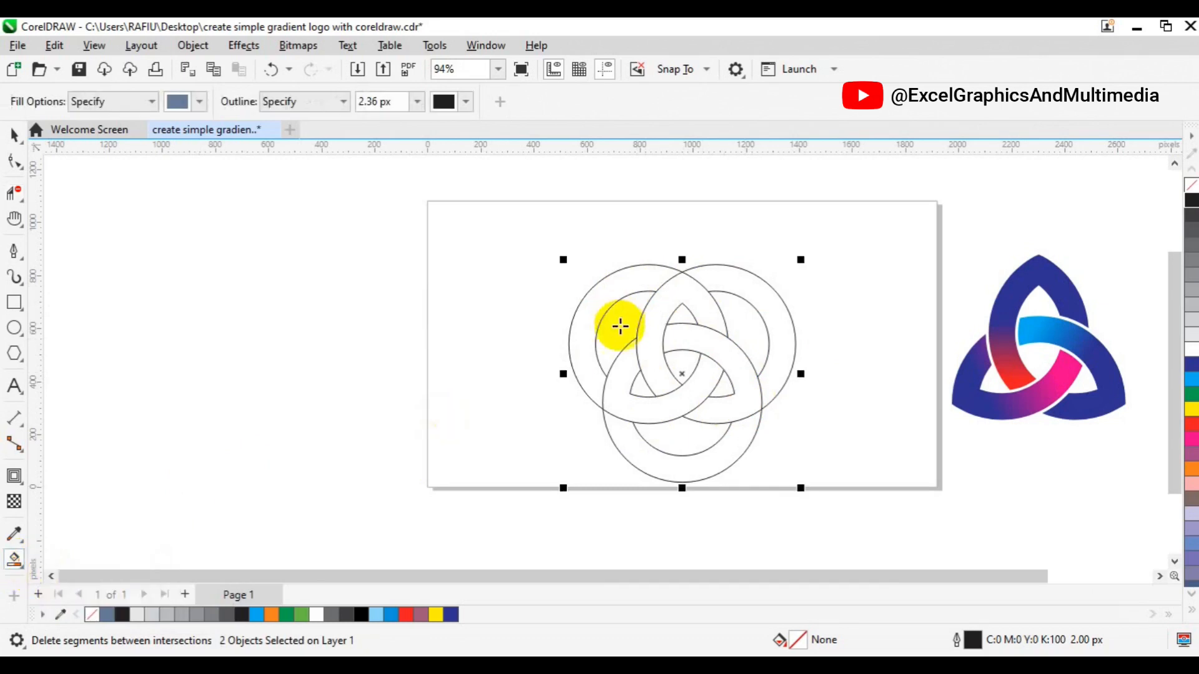
{"action": "left_click", "coordinate": [623, 359]}
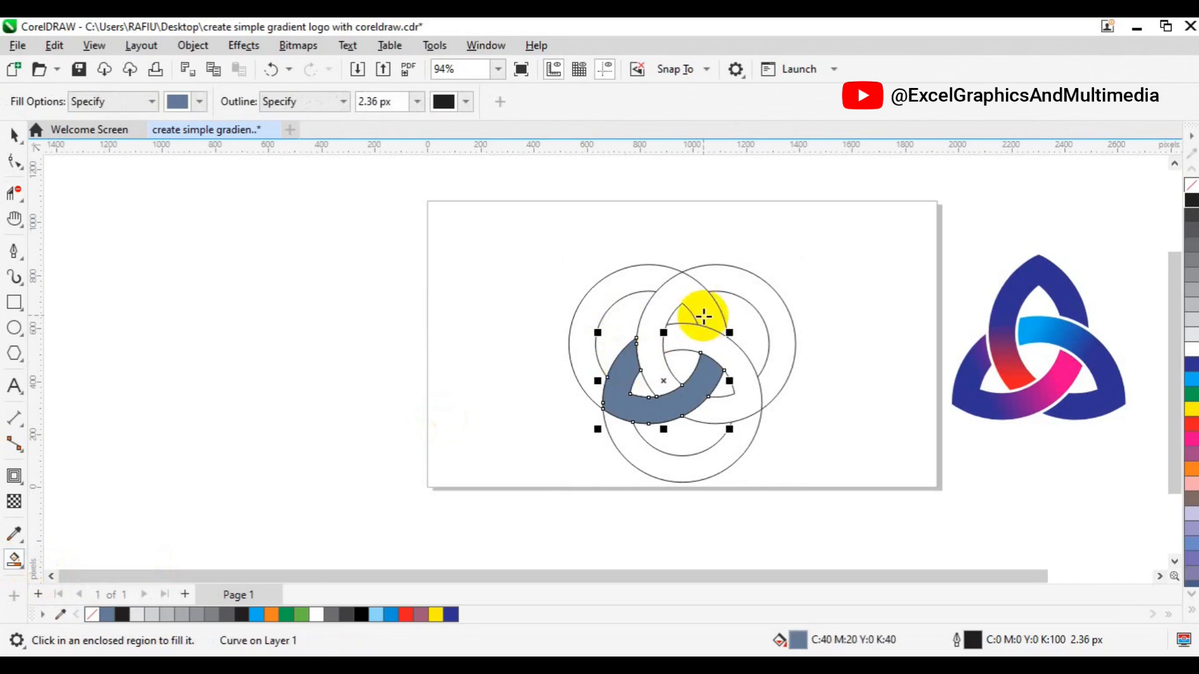
{"action": "left_click", "coordinate": [702, 336]}
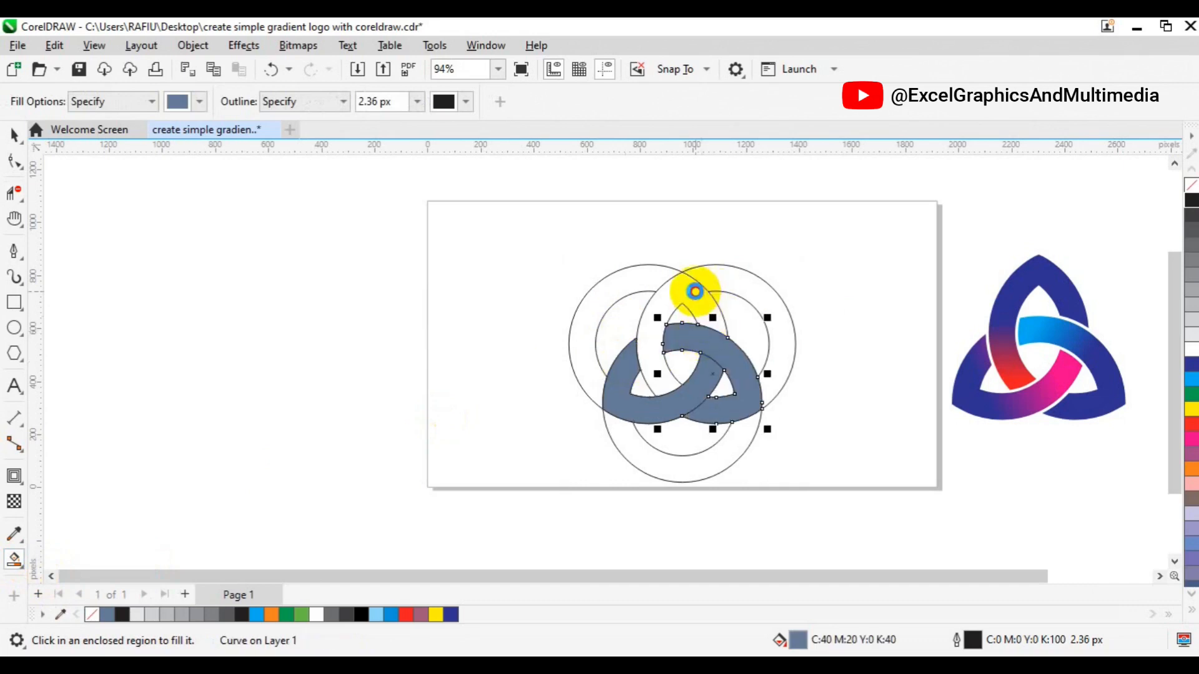
{"action": "left_click", "coordinate": [695, 292]}
Move the three filled bands together off the page to the left and remove their outlines
{"action": "key", "text": "space"}
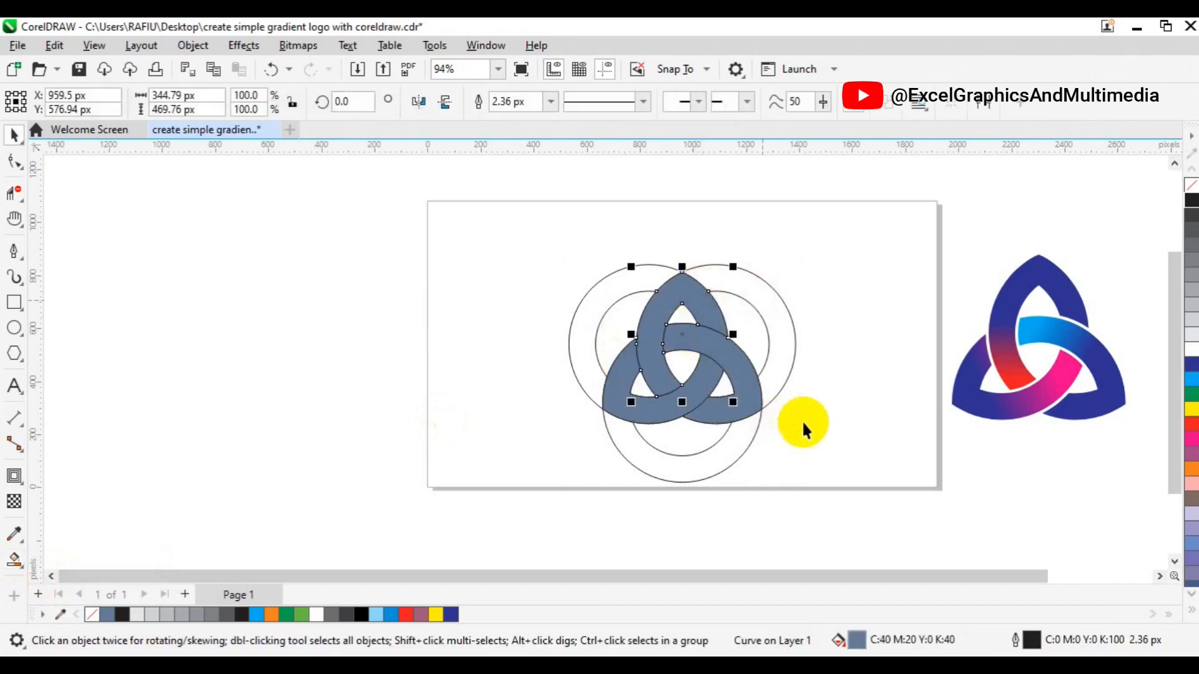
{"action": "left_click", "coordinate": [749, 402], "text": "shift"}
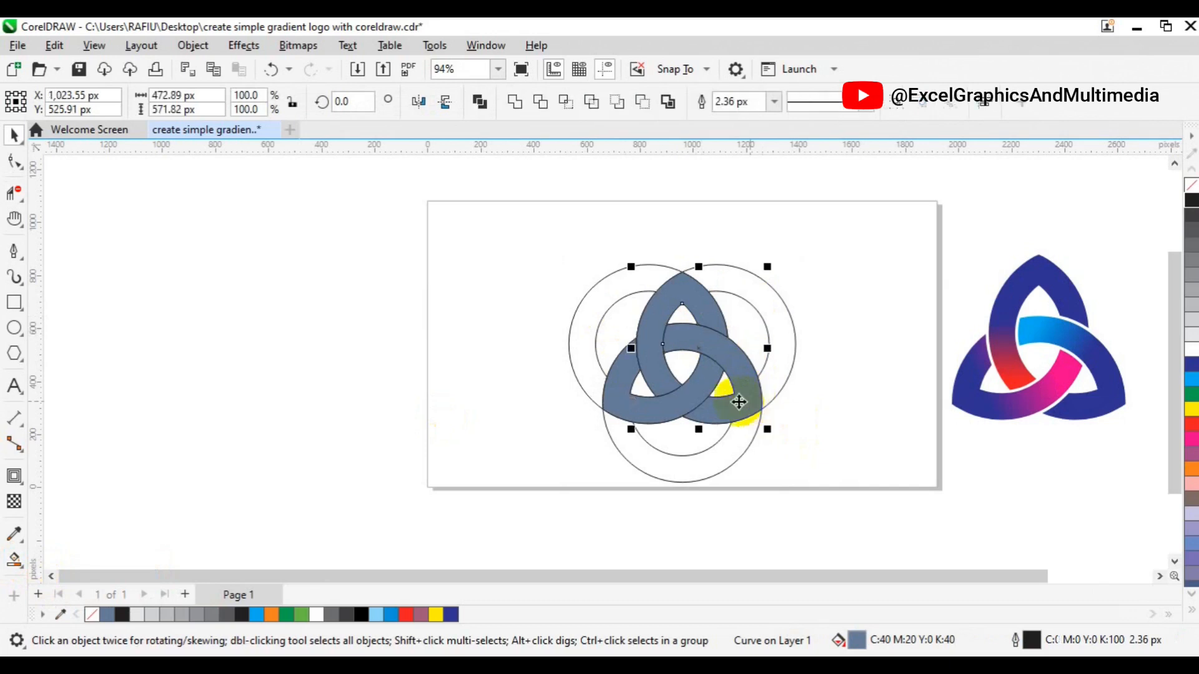
{"action": "left_click", "coordinate": [620, 416], "text": "shift"}
{"action": "left_click_drag", "start_coordinate": [616, 415], "coordinate": [286, 403]}
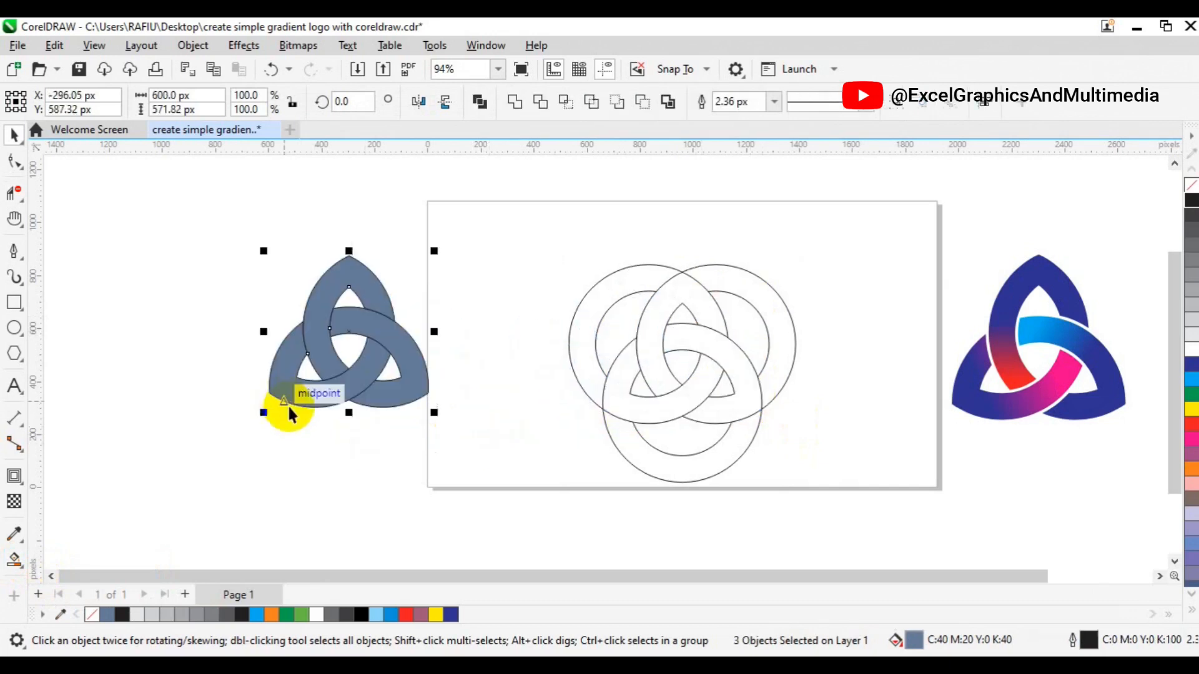
{"action": "right_click", "coordinate": [88, 614]}
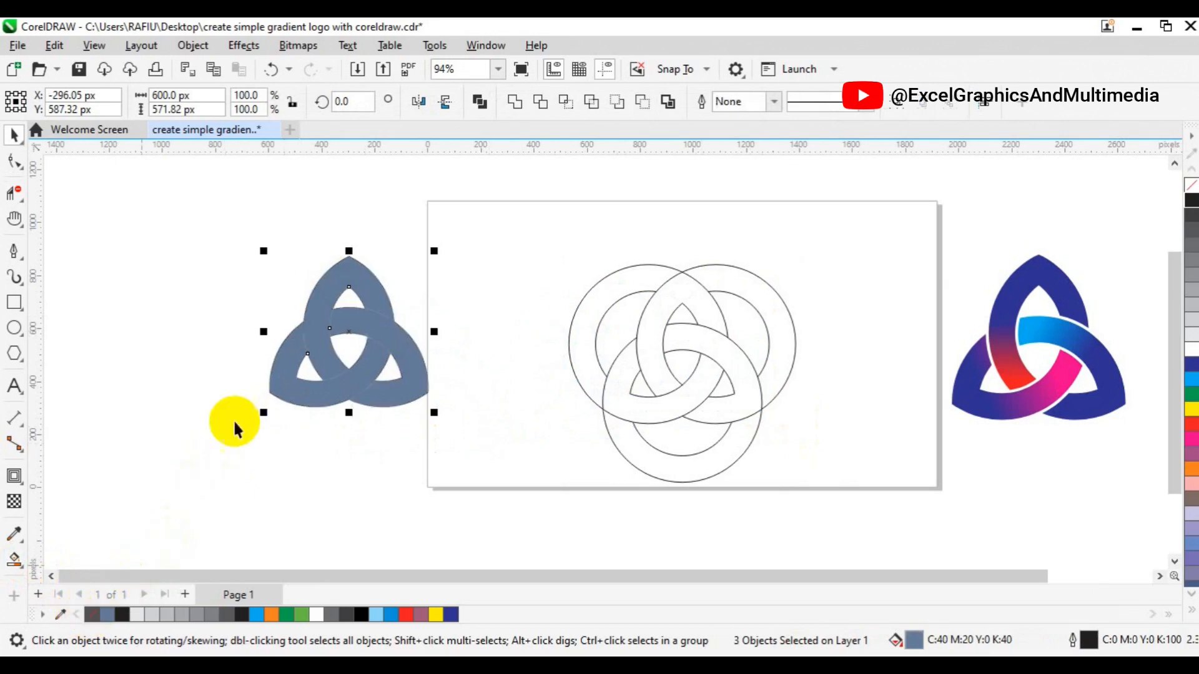
{"action": "left_click", "coordinate": [197, 449]}
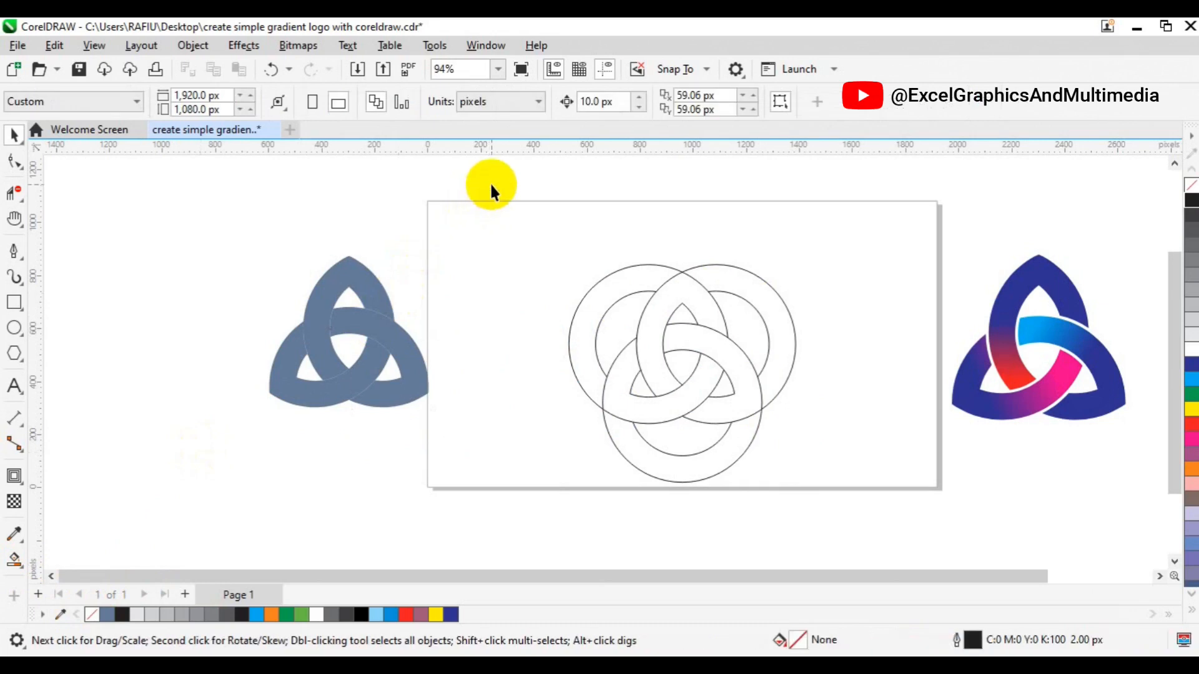
Delete the leftover ring outlines from the page
{"action": "left_click_drag", "start_coordinate": [492, 185], "coordinate": [847, 496]}
{"action": "key", "text": "Delete"}
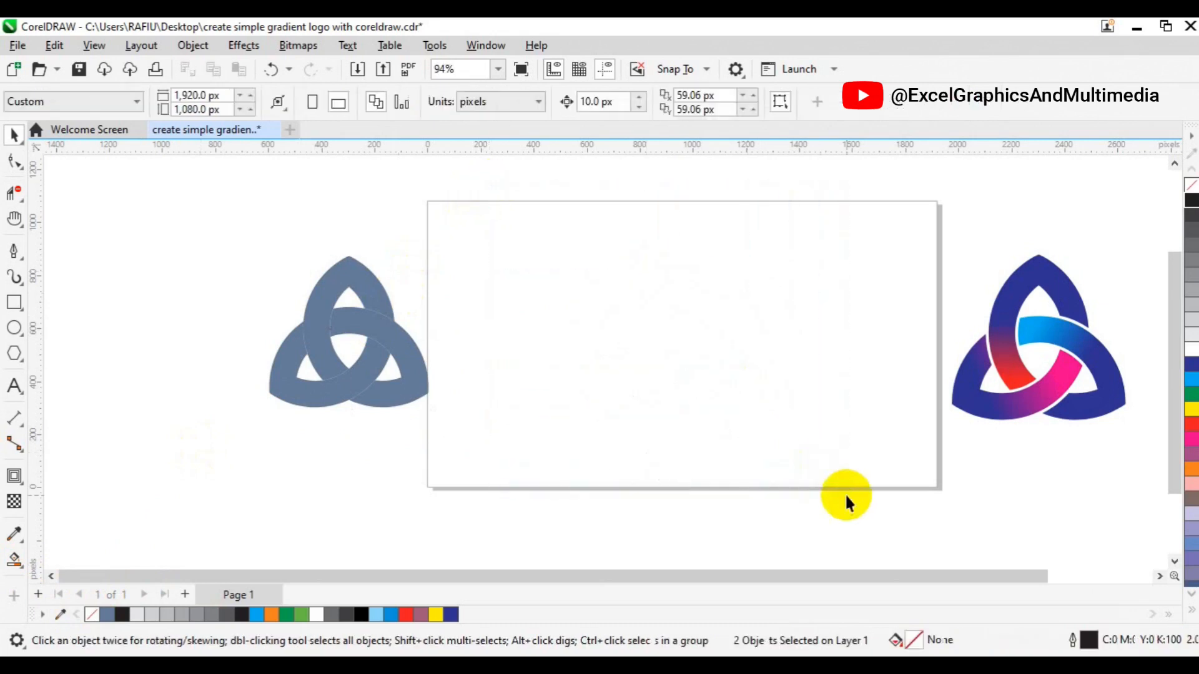
Apply an inside contour with 1 step and a 5.0 px offset to the knot's top band
{"action": "left_click", "coordinate": [315, 326]}
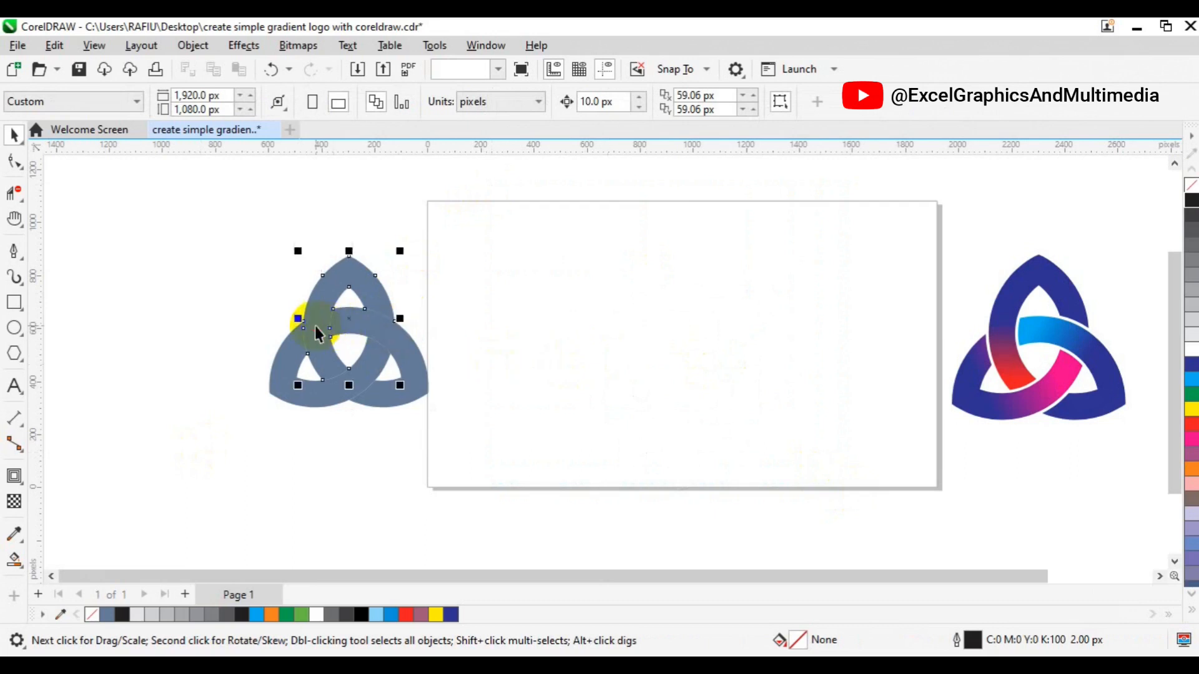
{"action": "left_click", "coordinate": [17, 484]}
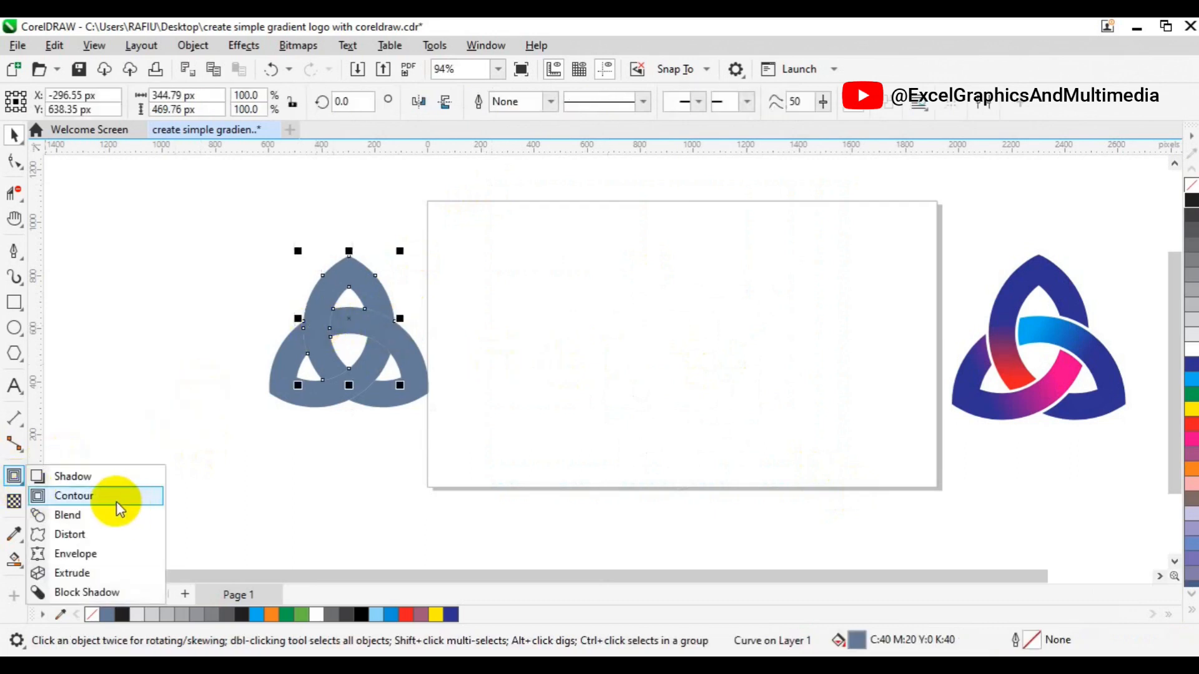
{"action": "left_click", "coordinate": [115, 498]}
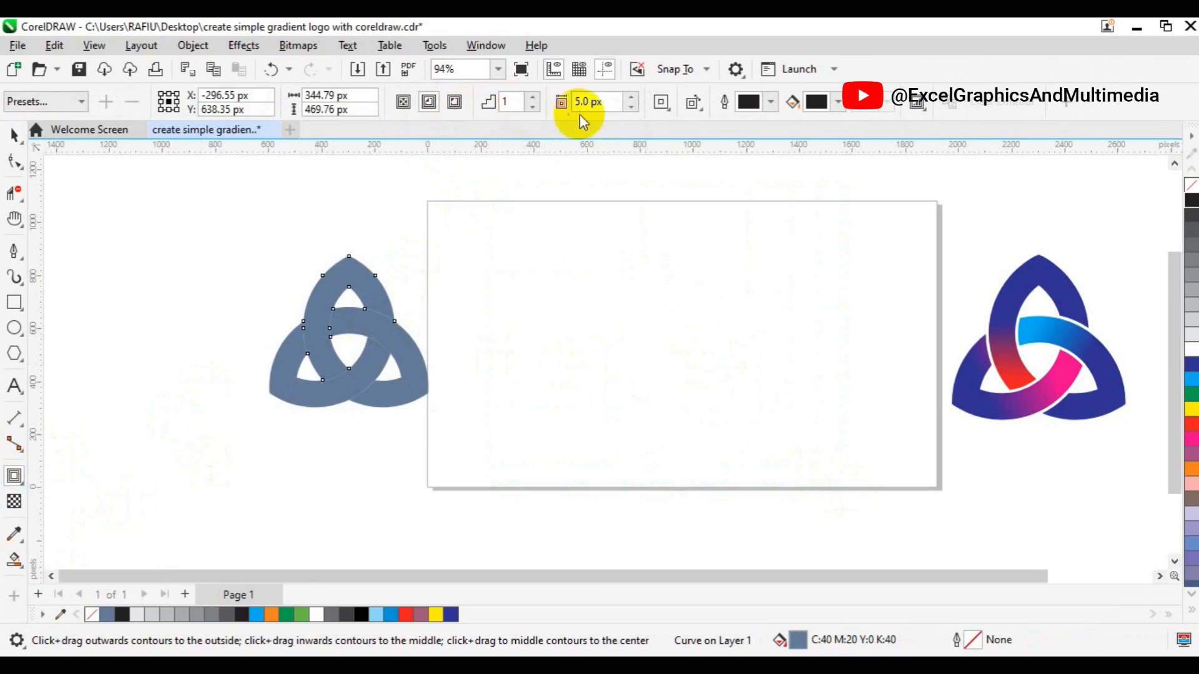
{"action": "left_click_drag", "start_coordinate": [617, 100], "coordinate": [574, 103]}
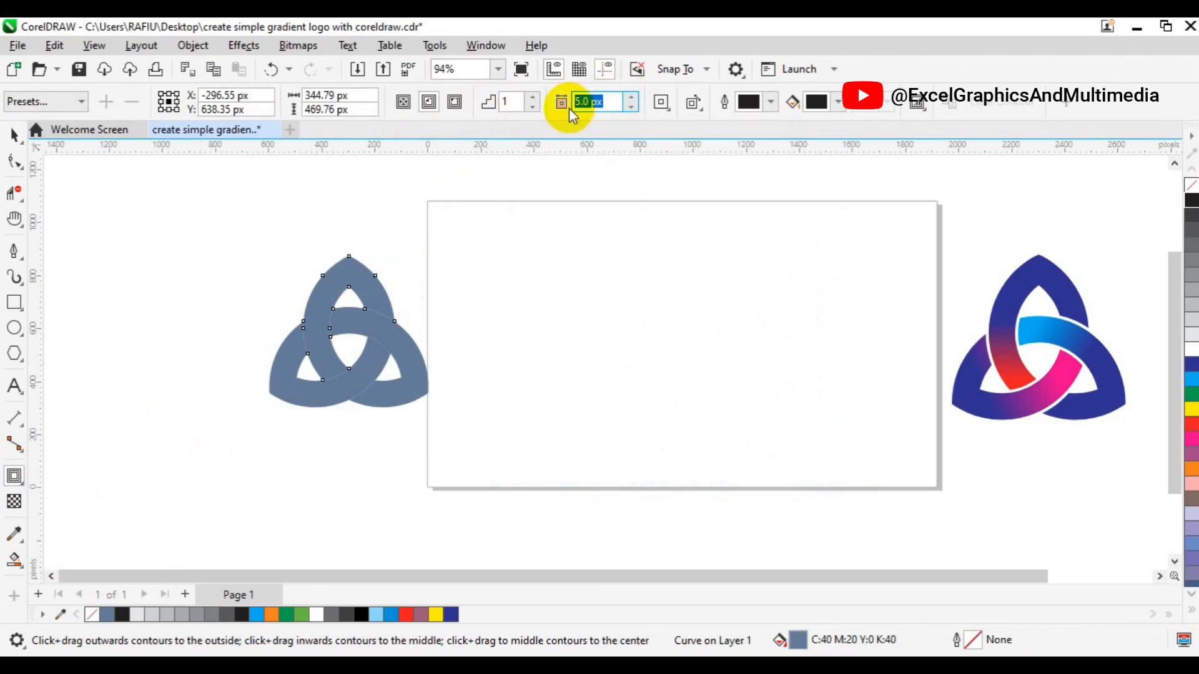
{"action": "left_click_drag", "start_coordinate": [511, 101], "coordinate": [499, 102]}
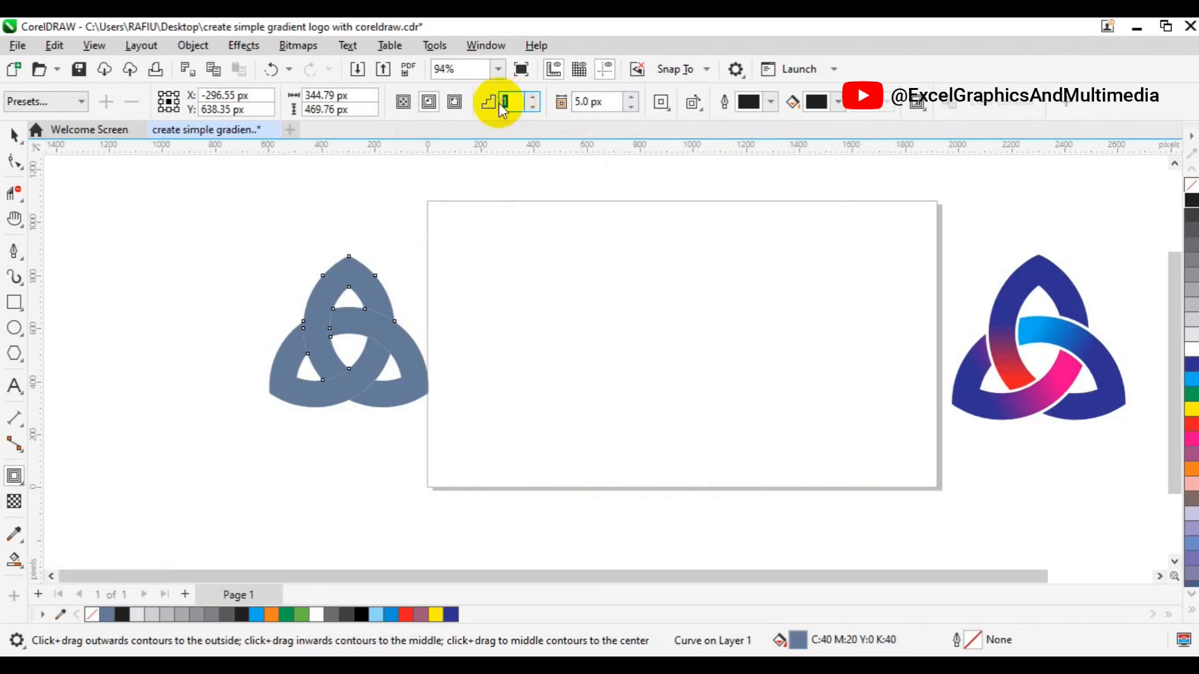
{"action": "left_click", "coordinate": [431, 102]}
{"action": "left_click", "coordinate": [435, 107]}
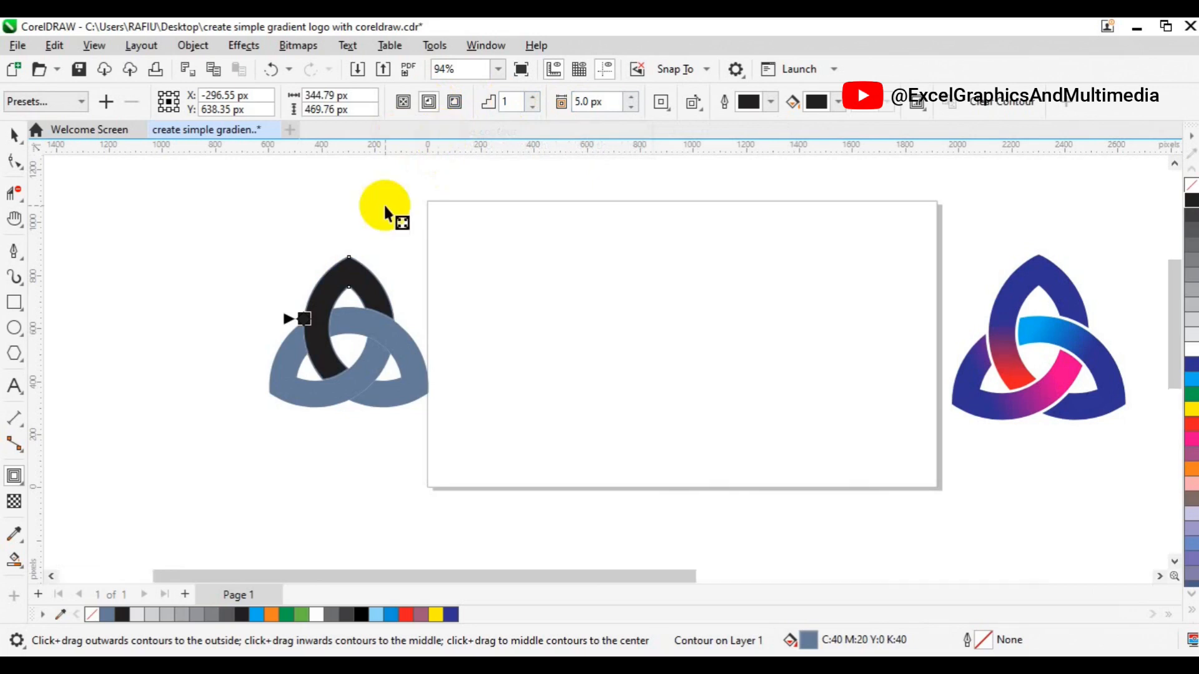
Apply the same one-step 5.0 px inside contour to the knot's right-hand band
{"action": "scroll", "coordinate": [385, 212], "scroll_direction": "up", "scroll_amount": 2}
{"action": "key", "text": "h"}
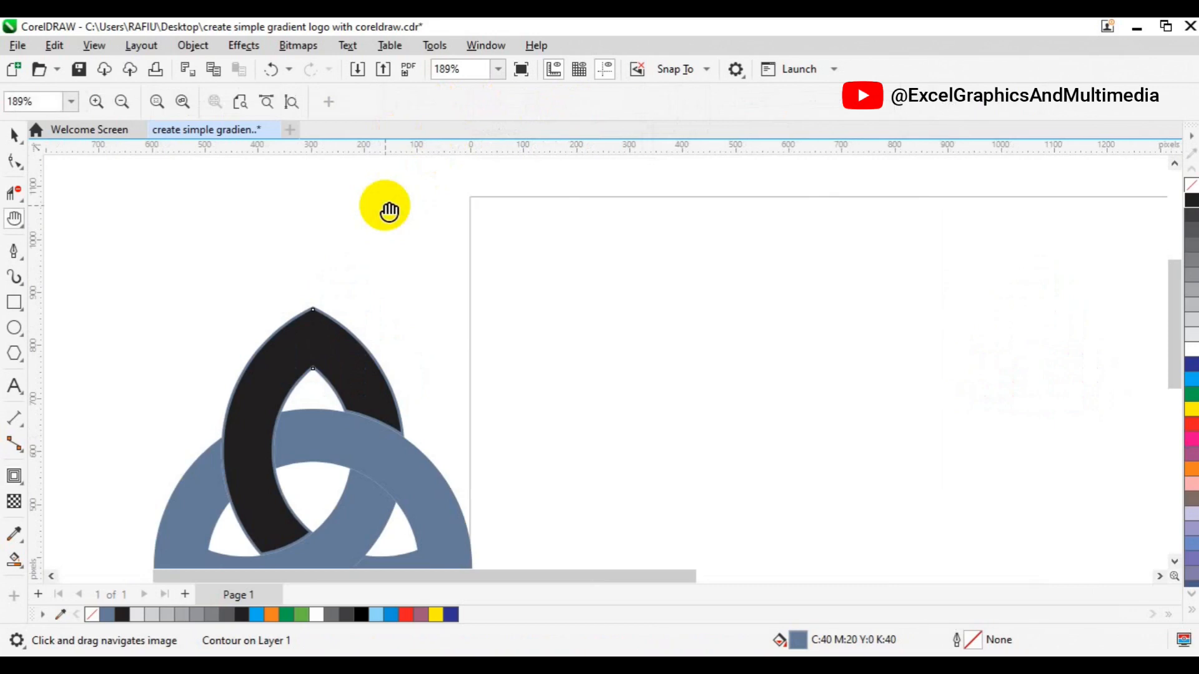
{"action": "left_click_drag", "start_coordinate": [375, 402], "coordinate": [614, 310]}
{"action": "key", "text": "space"}
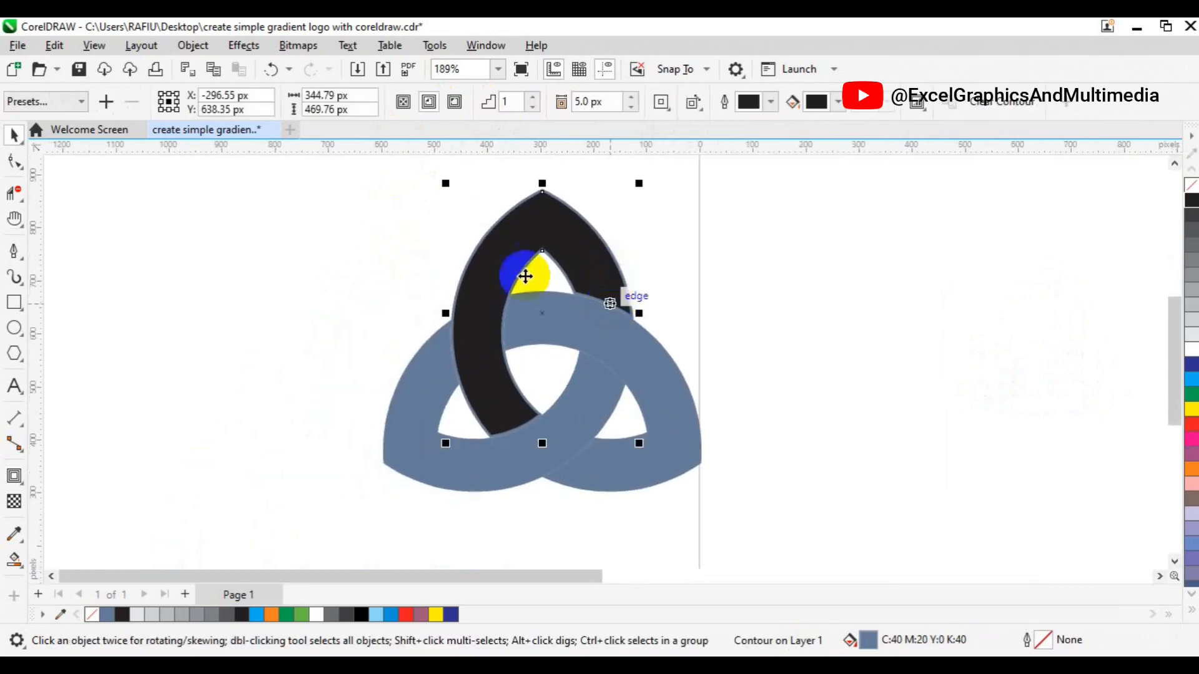
{"action": "left_click", "coordinate": [573, 337]}
{"action": "key", "text": "space"}
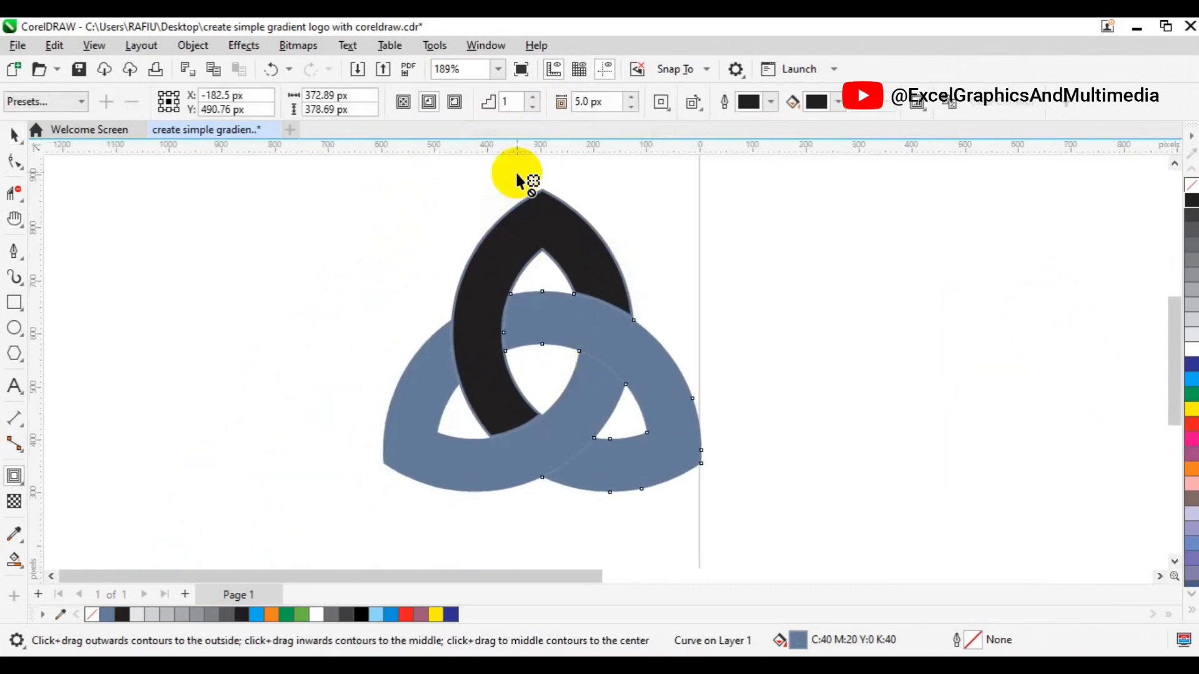
{"action": "left_click", "coordinate": [428, 102]}
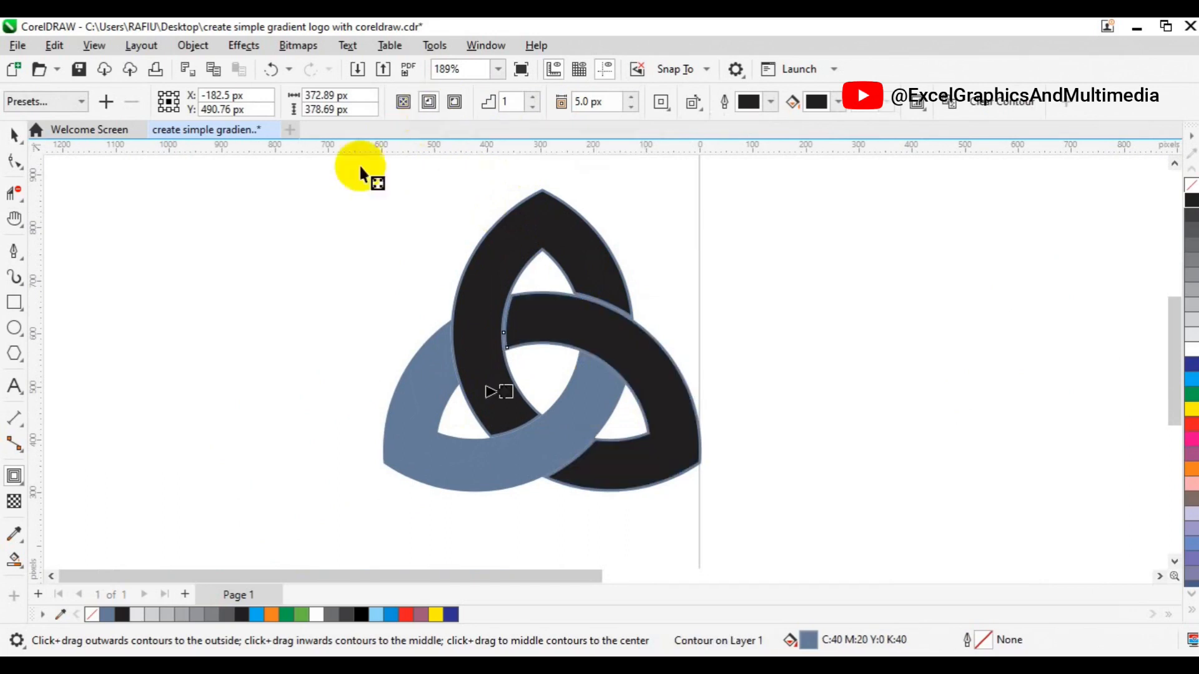
Apply the same one-step 5.0 px inside contour to the knot's left-hand band
{"action": "left_click", "coordinate": [407, 410]}
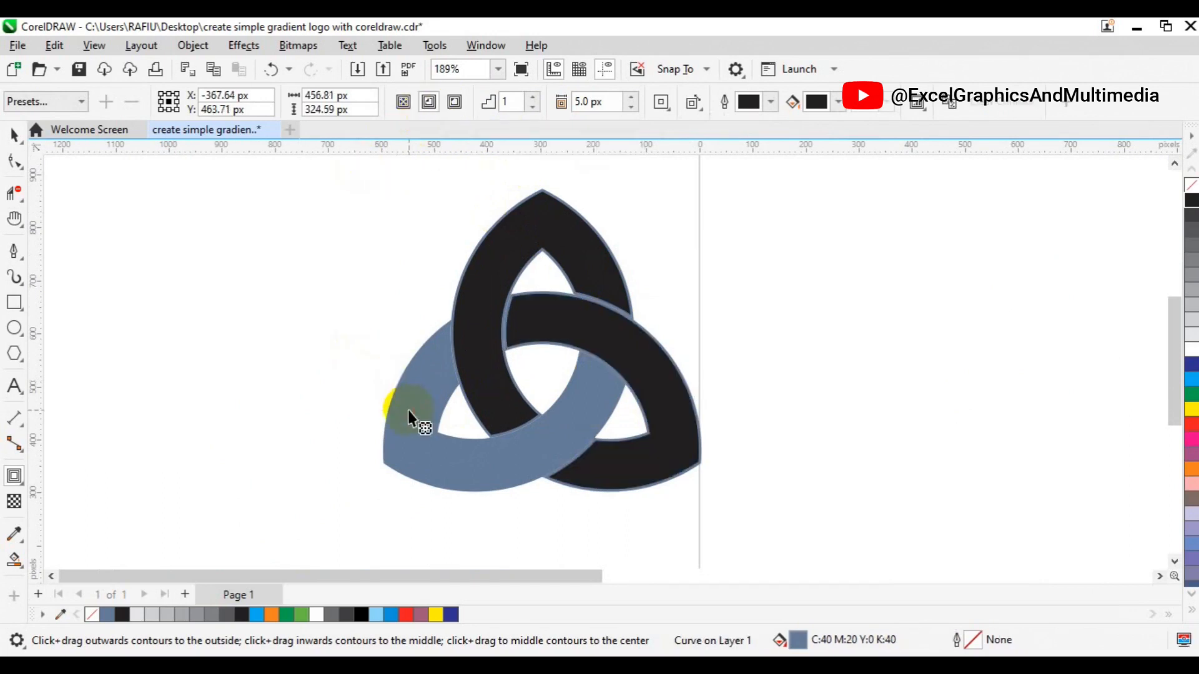
{"action": "left_click", "coordinate": [13, 482]}
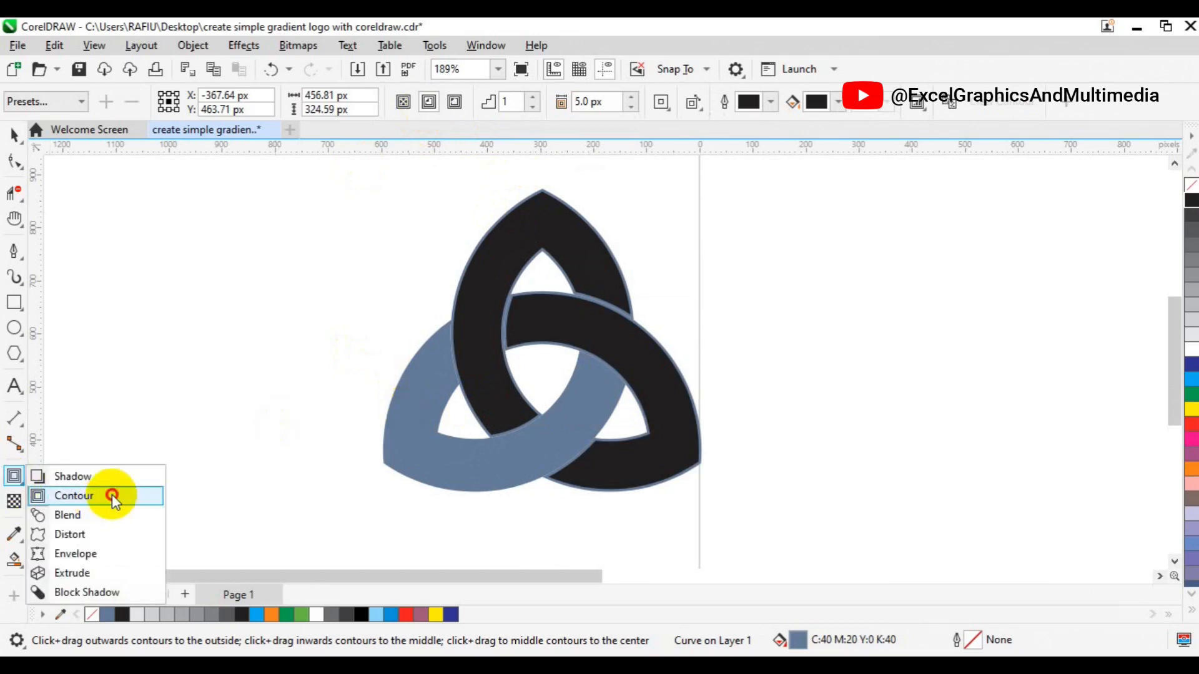
{"action": "left_click", "coordinate": [431, 103]}
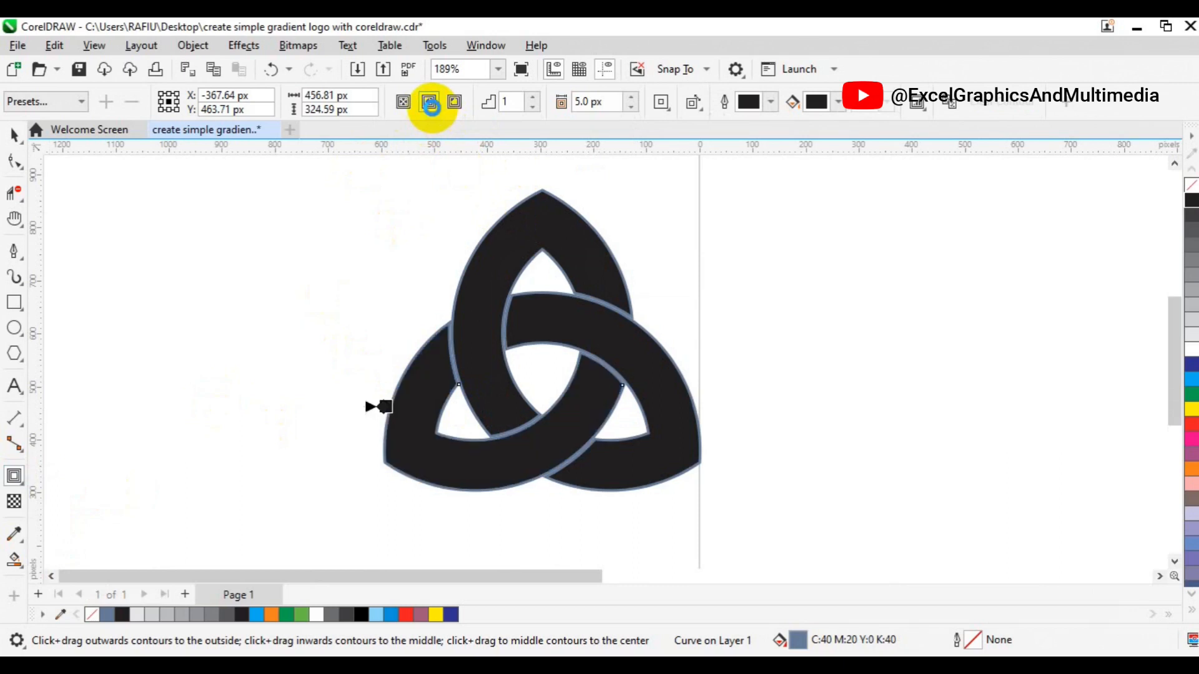
Select all three contoured bands and break them apart so the black inner shapes separate from the blue originals
{"action": "left_click", "coordinate": [15, 134]}
{"action": "left_click", "coordinate": [428, 396]}
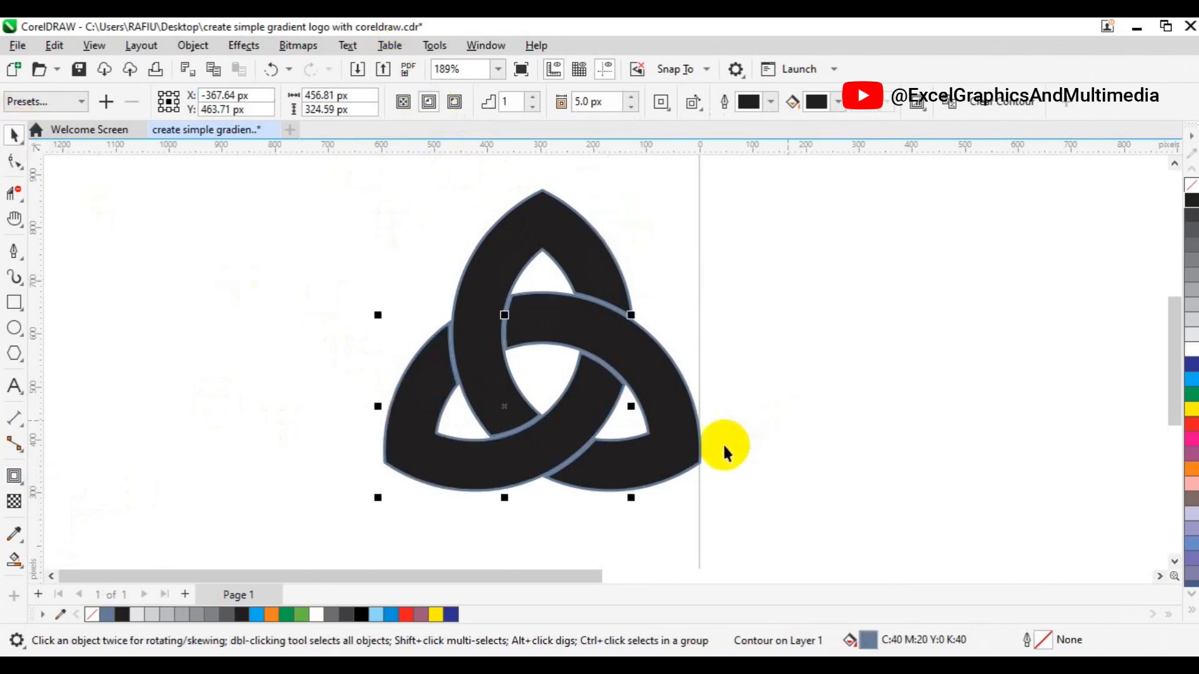
{"action": "left_click", "coordinate": [695, 453]}
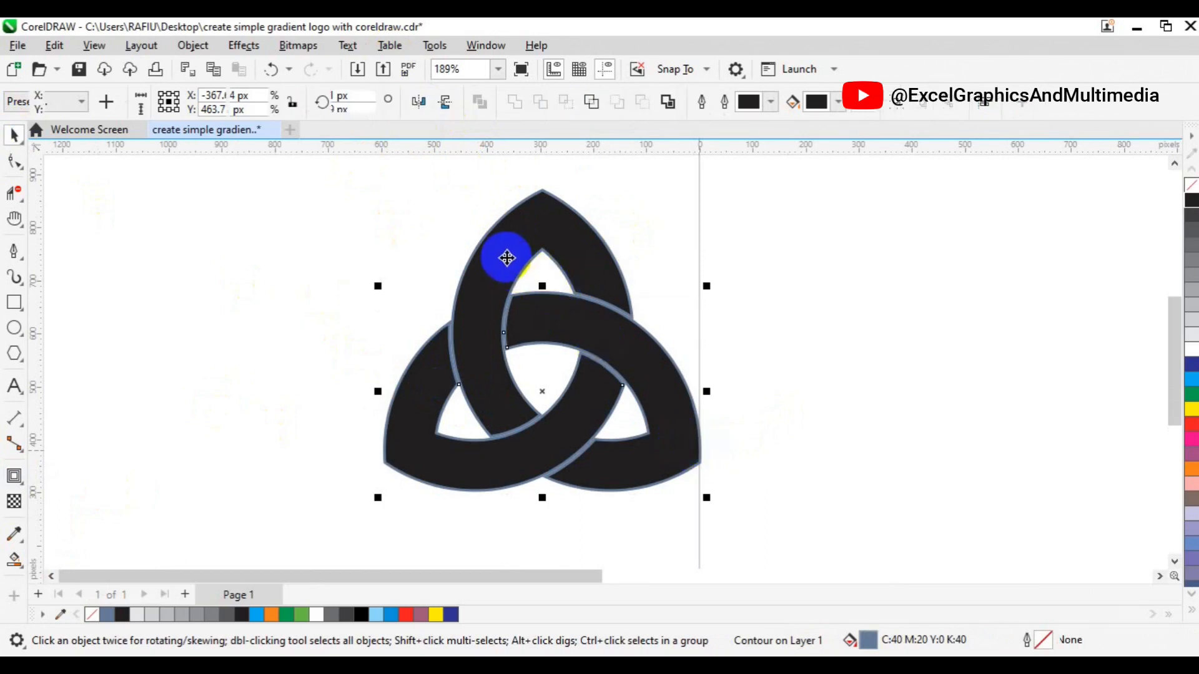
{"action": "left_click", "coordinate": [555, 200]}
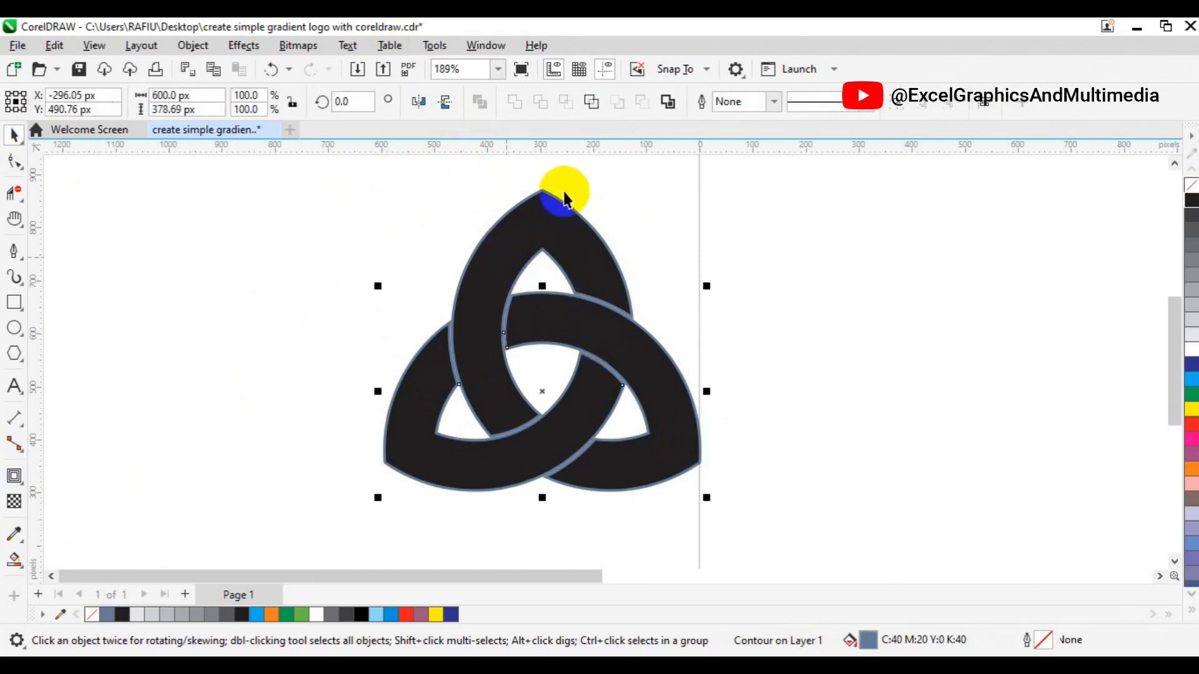
{"action": "left_click", "coordinate": [556, 206], "text": "shift"}
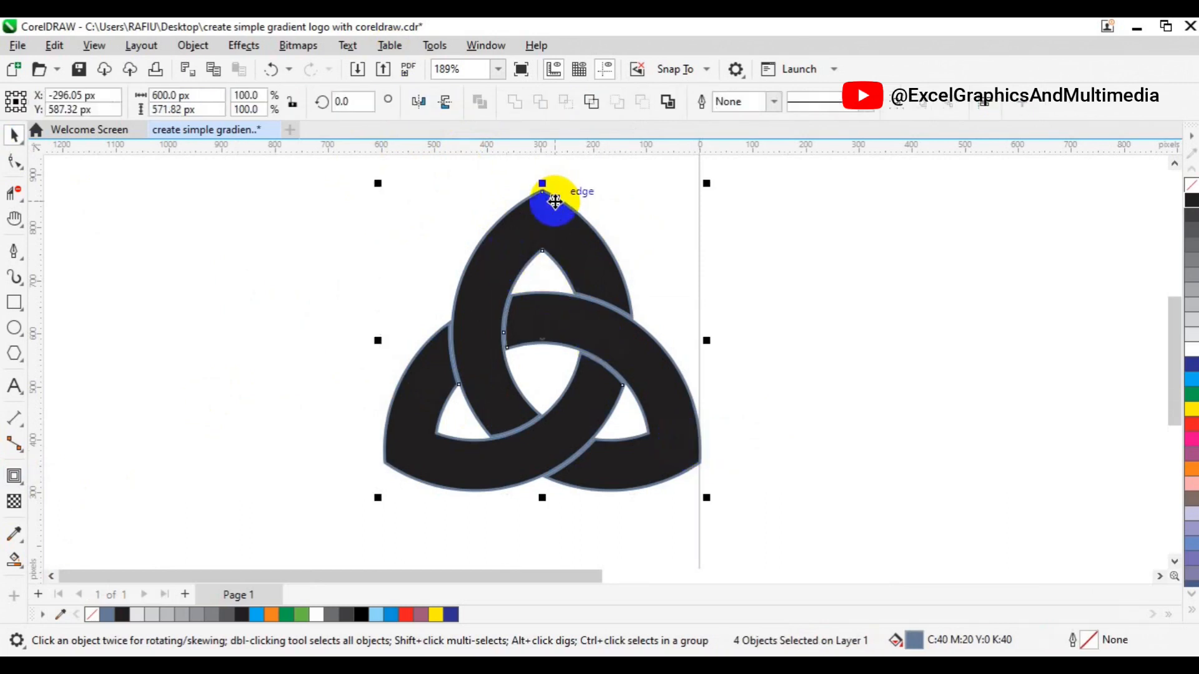
{"action": "left_click", "coordinate": [188, 48]}
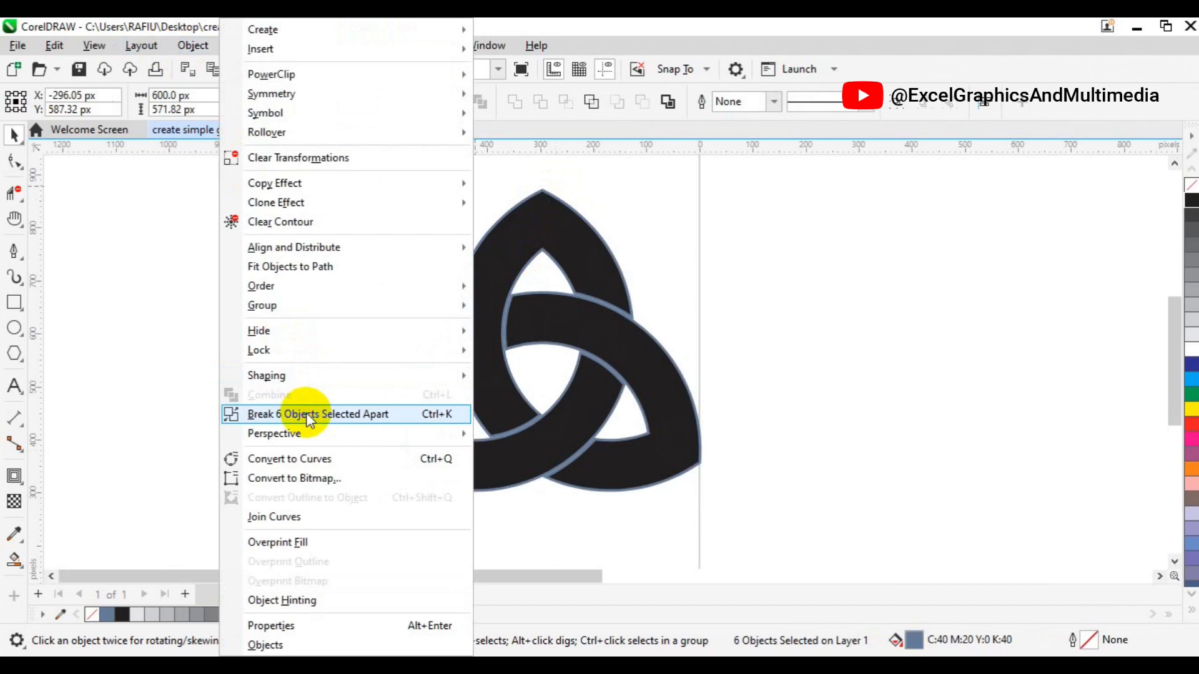
{"action": "left_click", "coordinate": [309, 416]}
{"action": "left_click", "coordinate": [265, 368]}
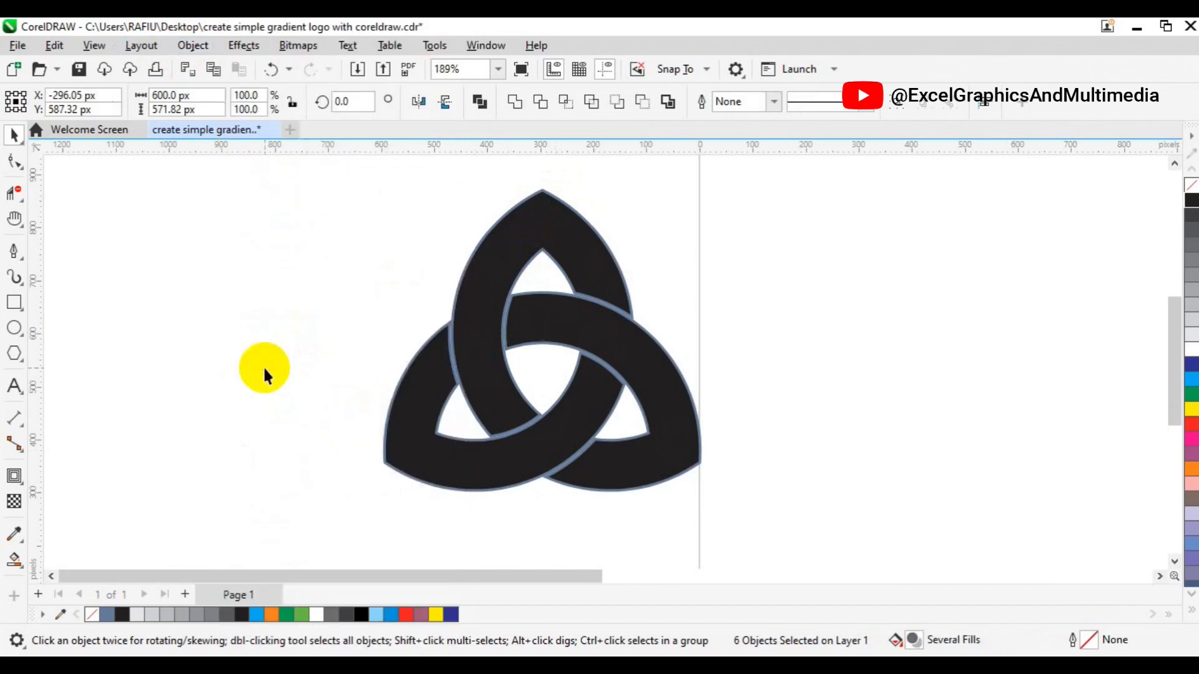
Move the three black inner shapes together away from the blue bands and onto the page
{"action": "left_click", "coordinate": [471, 360]}
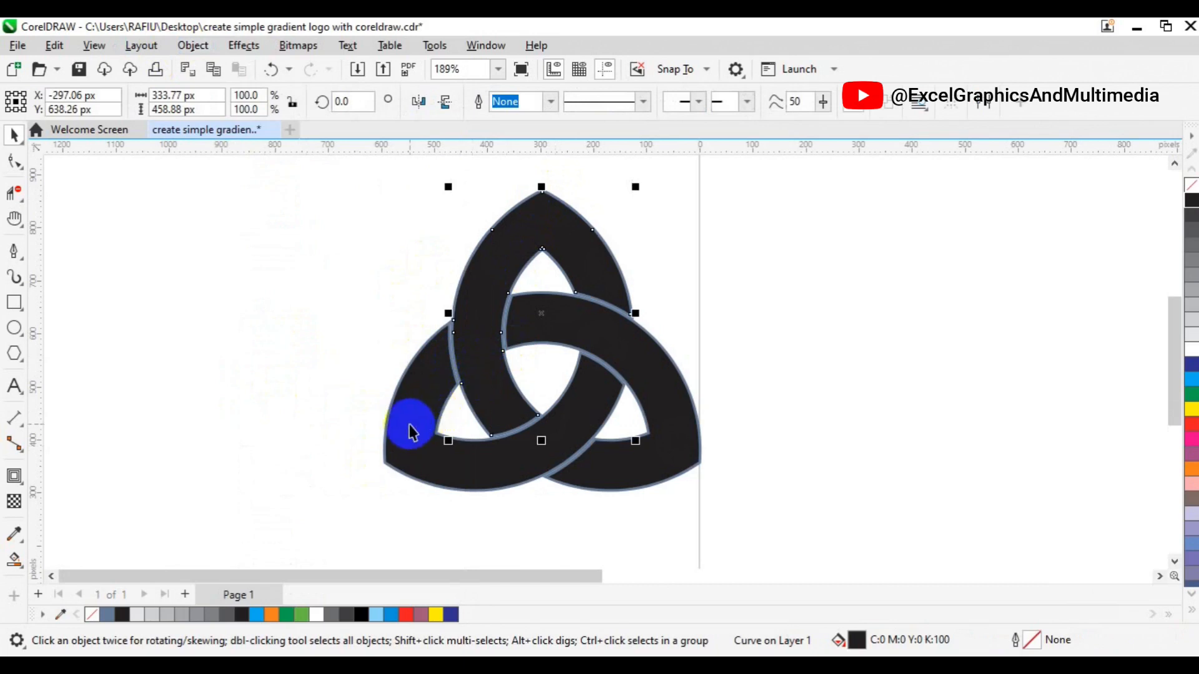
{"action": "left_click", "coordinate": [410, 429]}
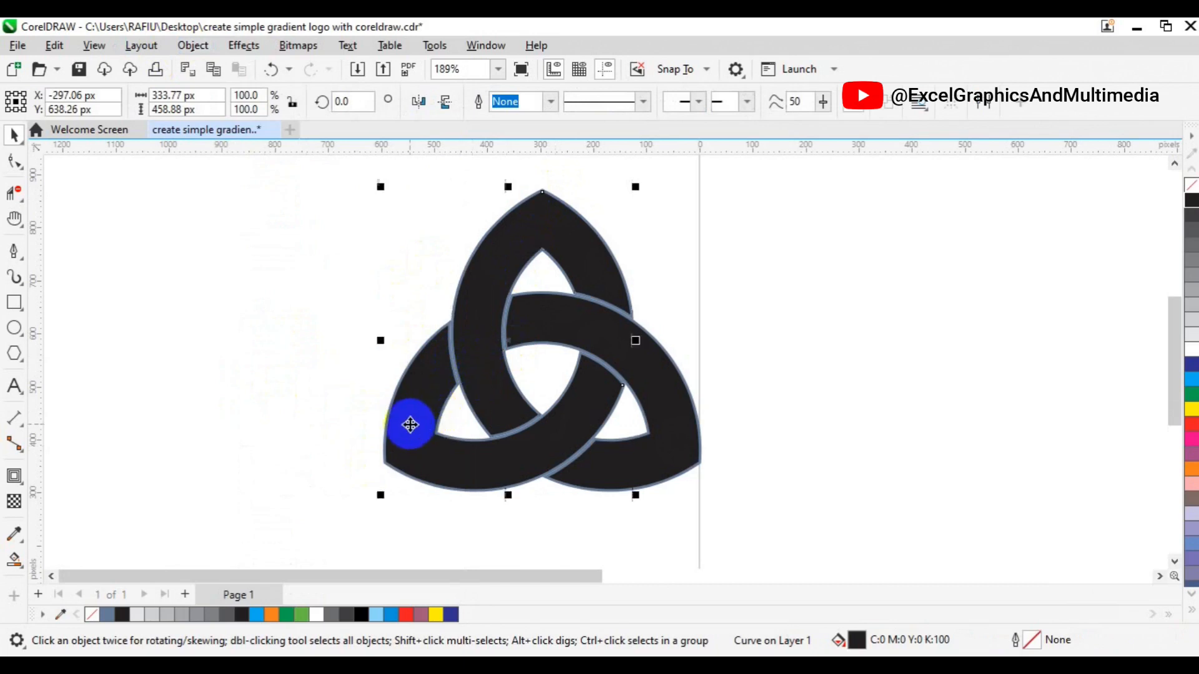
{"action": "left_click", "coordinate": [663, 420]}
{"action": "left_click_drag", "start_coordinate": [664, 420], "coordinate": [1037, 388]}
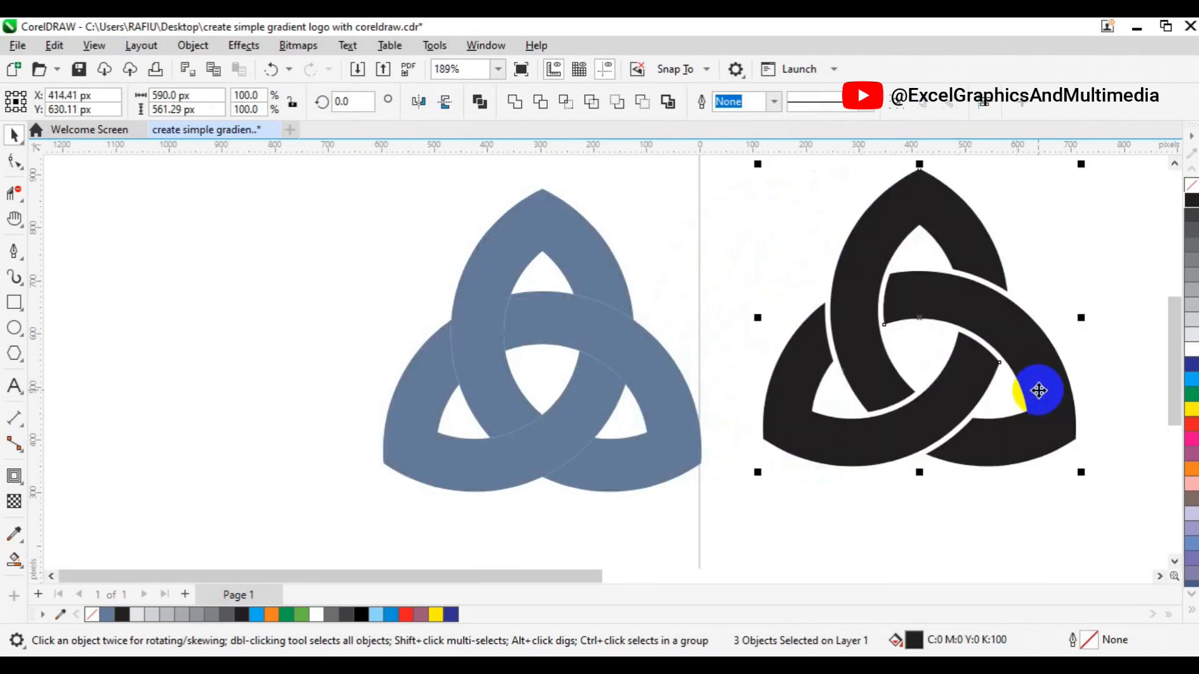
Delete the three original blue bands beside the page, keeping only the black knot
{"action": "left_click", "coordinate": [701, 288]}
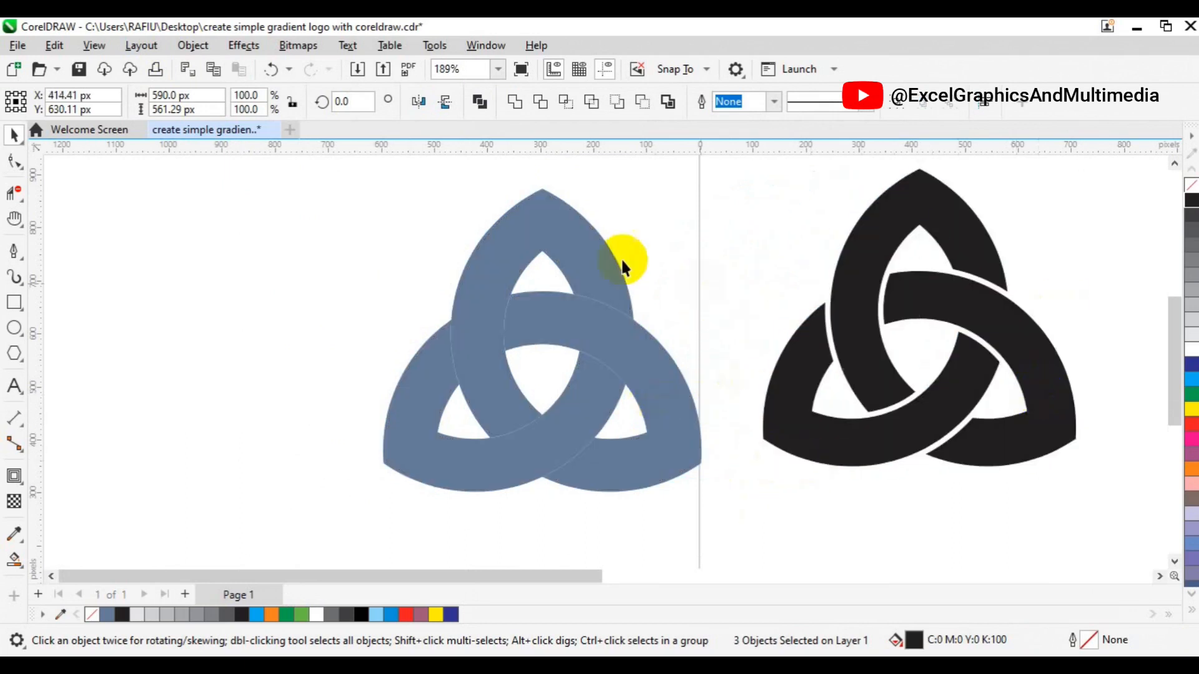
{"action": "left_click_drag", "start_coordinate": [307, 179], "coordinate": [757, 507]}
{"action": "key", "text": "Delete"}
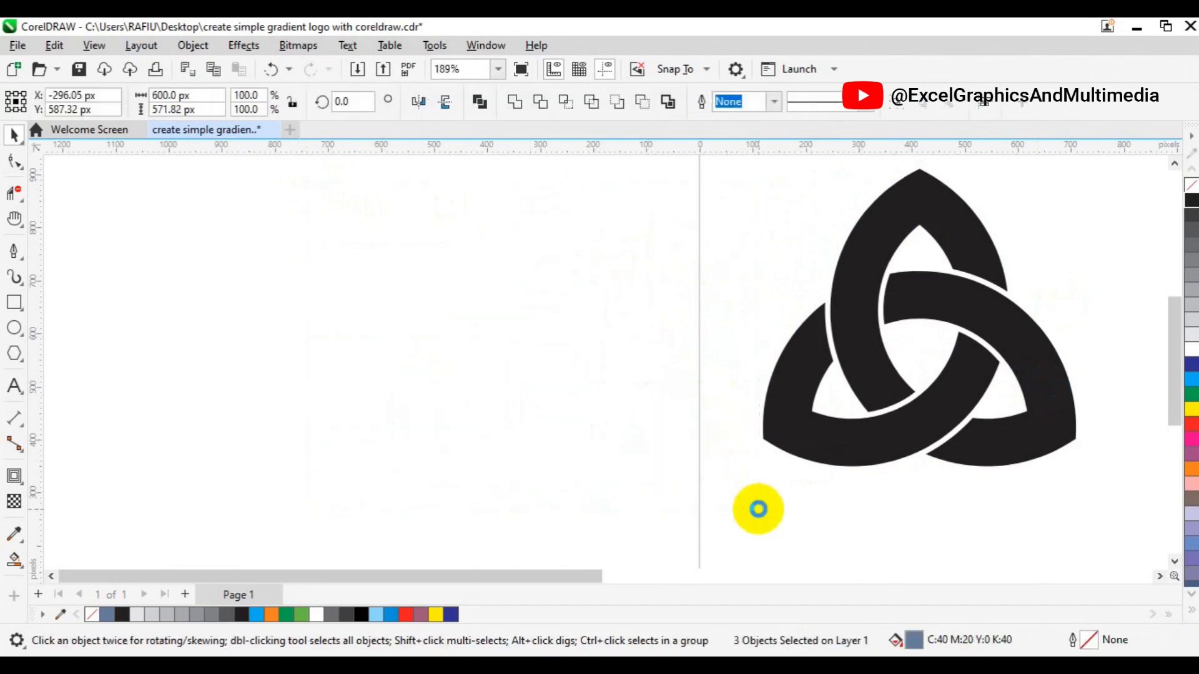
{"action": "scroll", "coordinate": [756, 507], "scroll_direction": "down", "scroll_amount": 2}
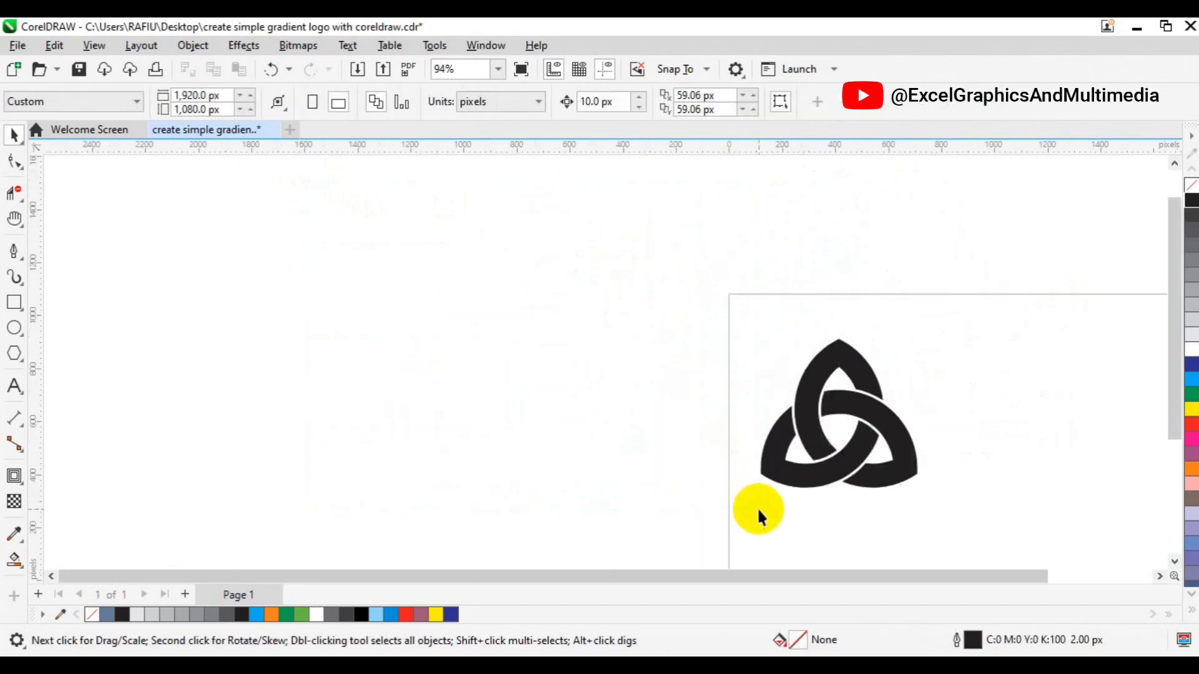
Group the three black knot shapes and centre the group on the page
{"action": "left_click_drag", "start_coordinate": [702, 291], "coordinate": [962, 501]}
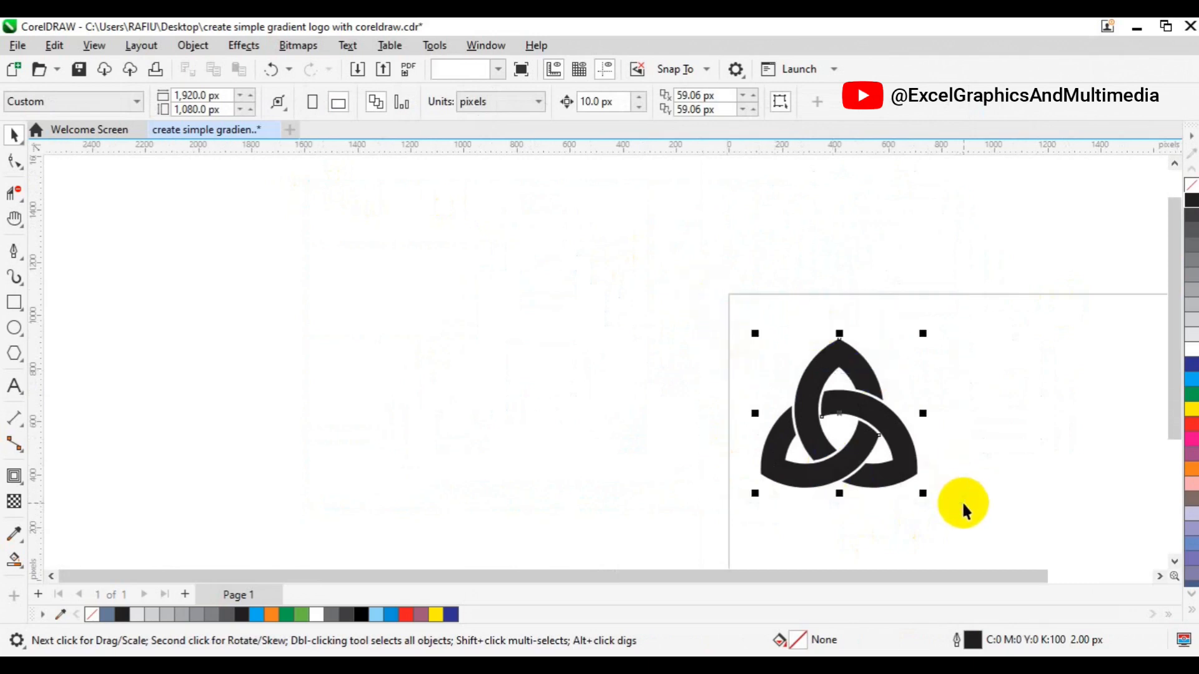
{"action": "key", "text": "ctrl+g"}
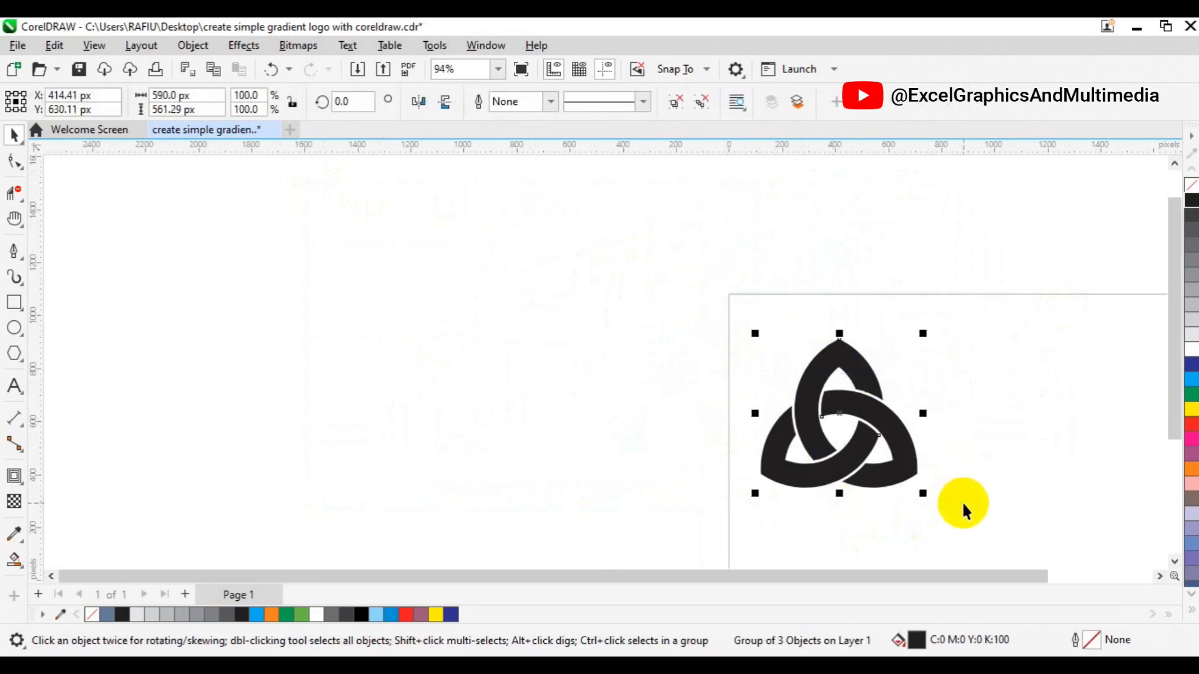
{"action": "key", "text": "p"}
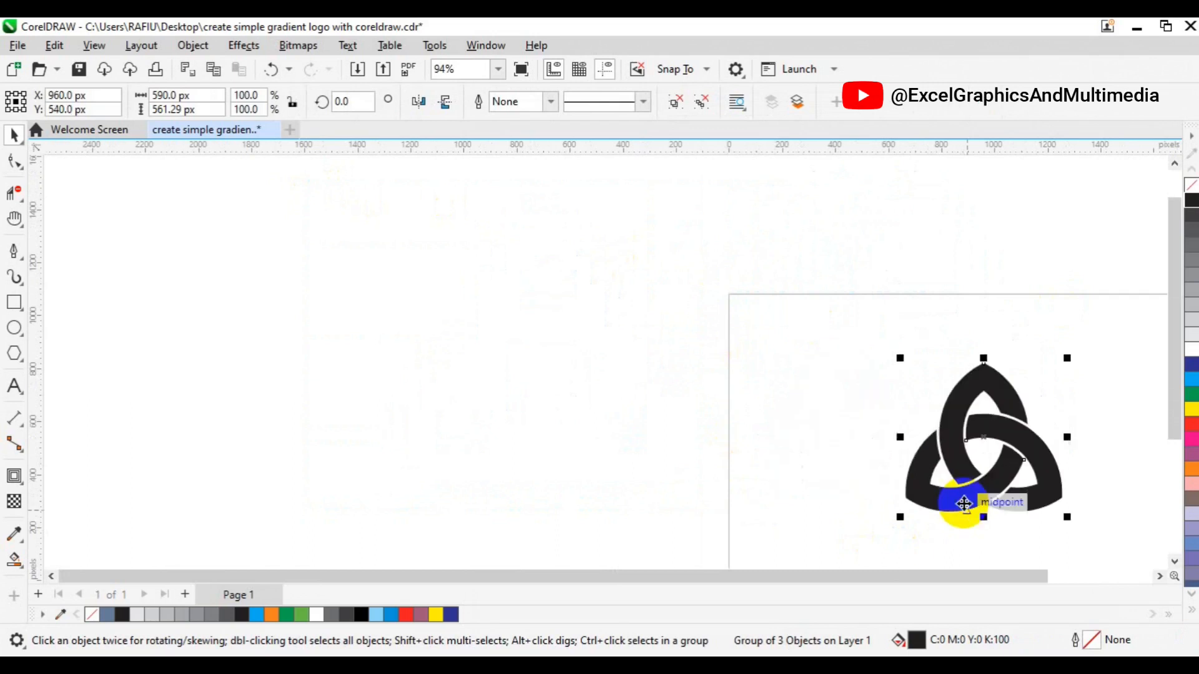
Ungroup the centred knot into its three separate bands and clear the selection
{"action": "key", "text": "h"}
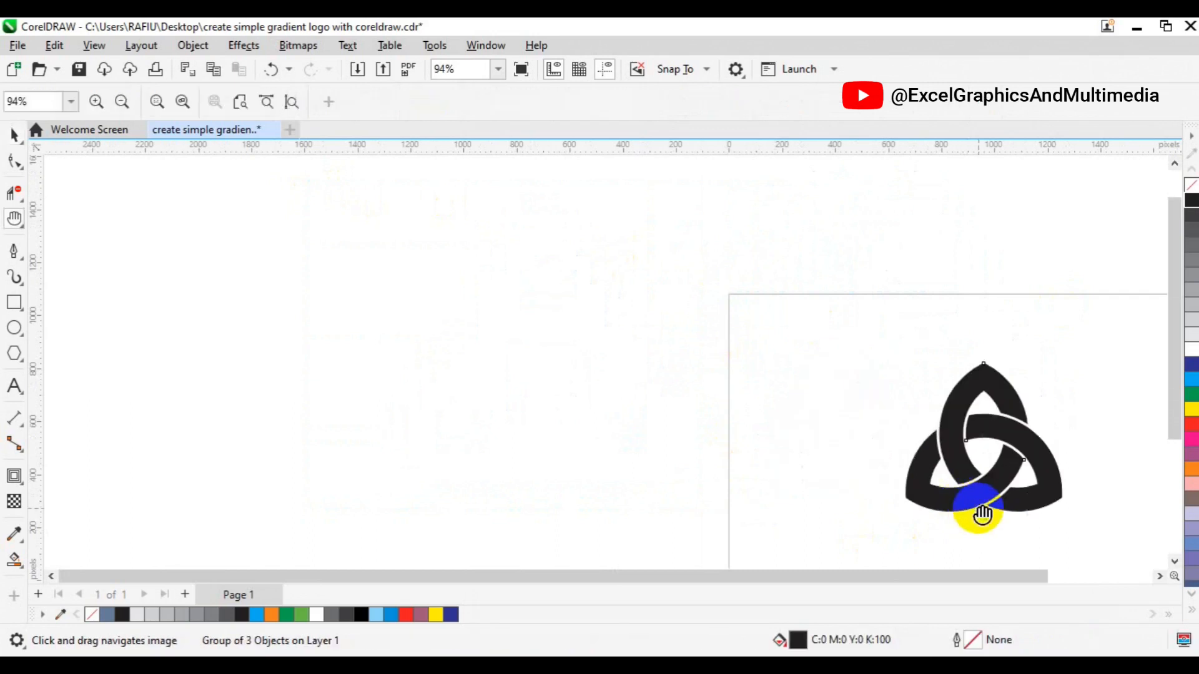
{"action": "left_click_drag", "start_coordinate": [1036, 448], "coordinate": [639, 343]}
{"action": "key", "text": "space"}
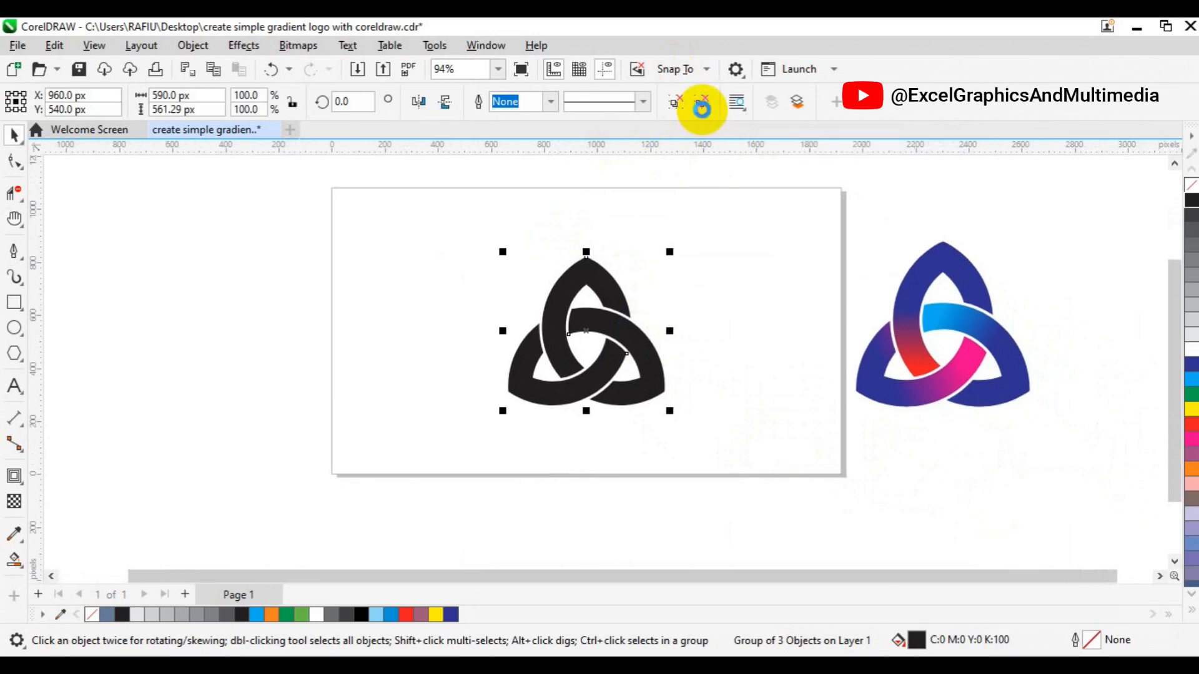
{"action": "left_click", "coordinate": [703, 106]}
{"action": "left_click", "coordinate": [746, 304]}
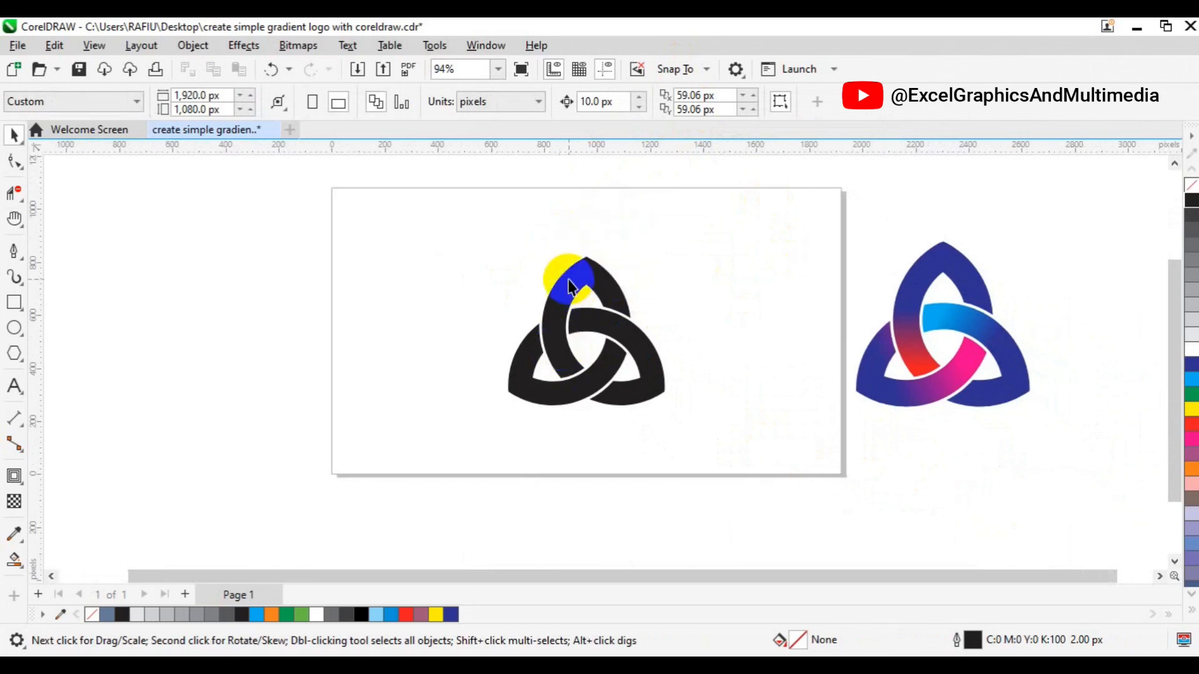
Apply a linear fountain fill to the knot's top band with Interactive Fill, running vertically from its tip to its lower end
{"action": "left_click", "coordinate": [569, 287]}
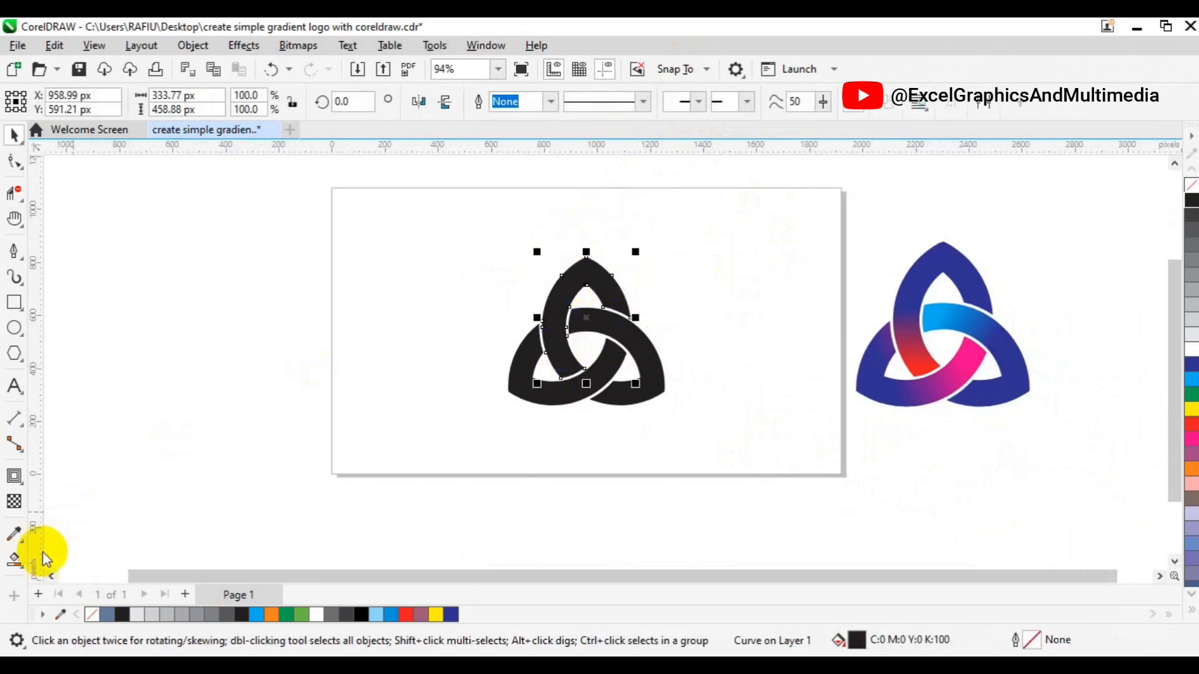
{"action": "left_click", "coordinate": [15, 560]}
{"action": "left_click", "coordinate": [22, 565]}
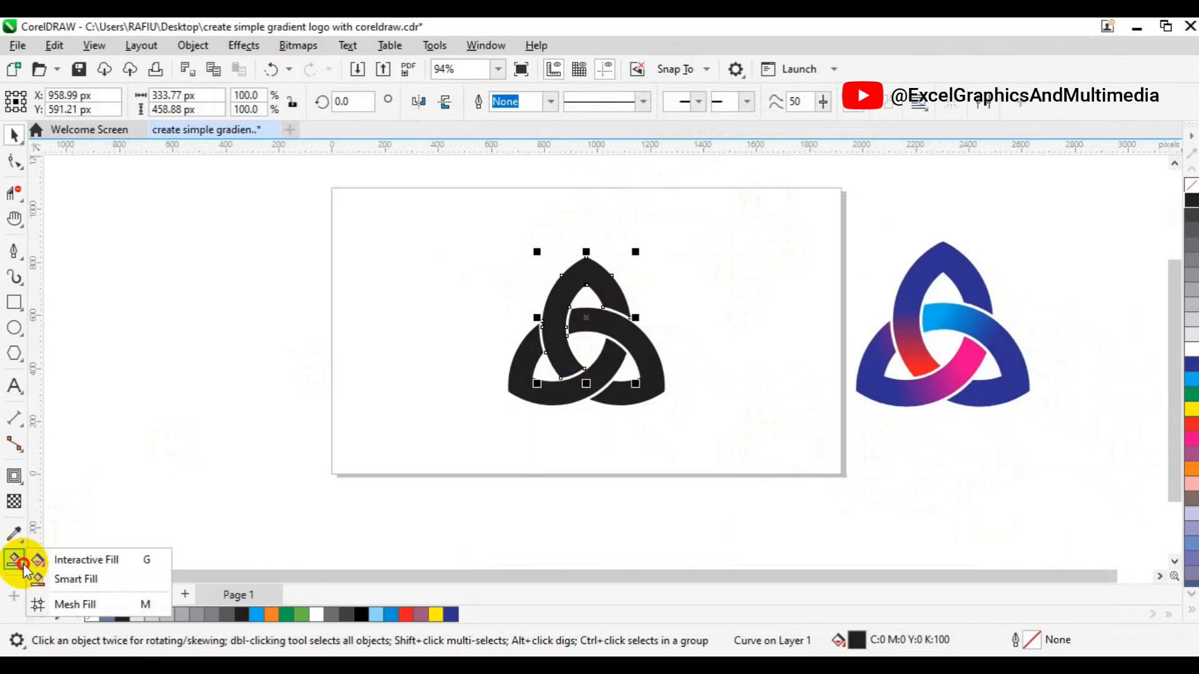
{"action": "left_click", "coordinate": [69, 566]}
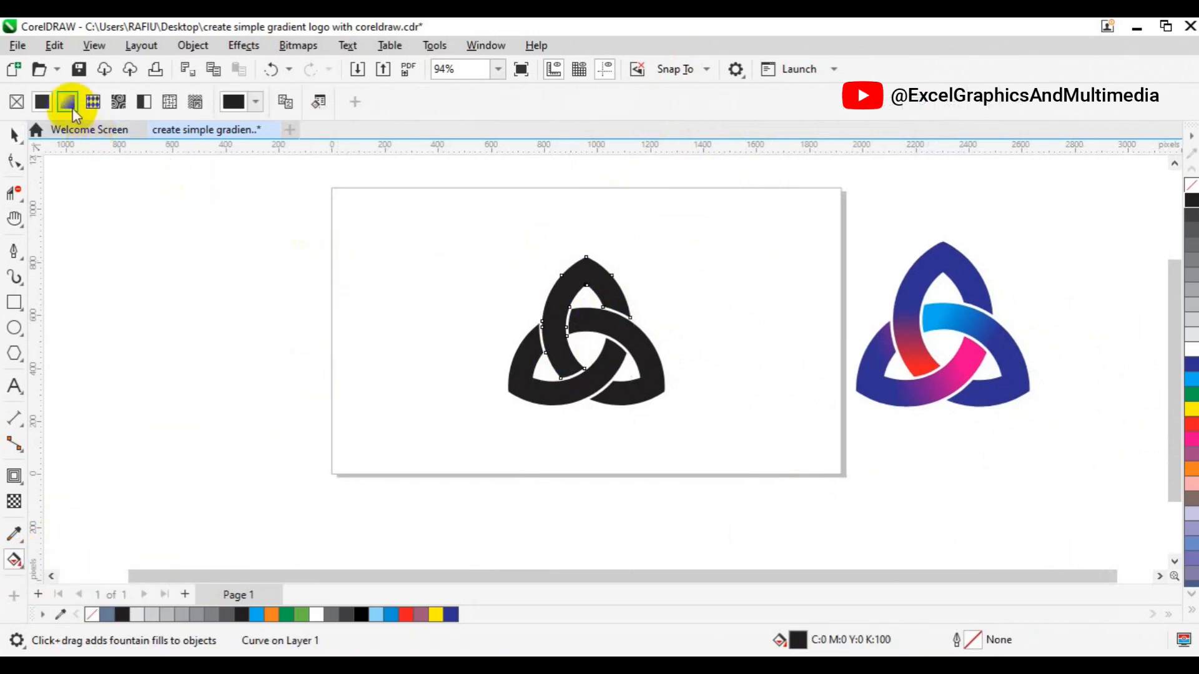
{"action": "left_click", "coordinate": [67, 102]}
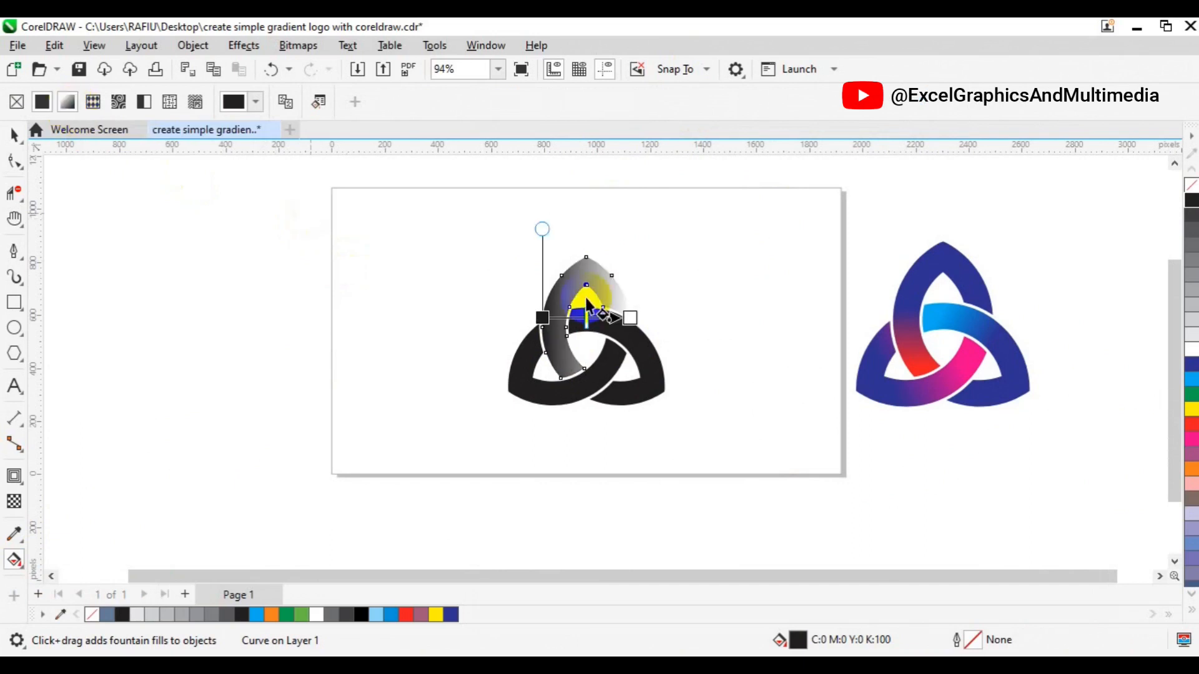
{"action": "left_click_drag", "start_coordinate": [587, 250], "coordinate": [585, 367]}
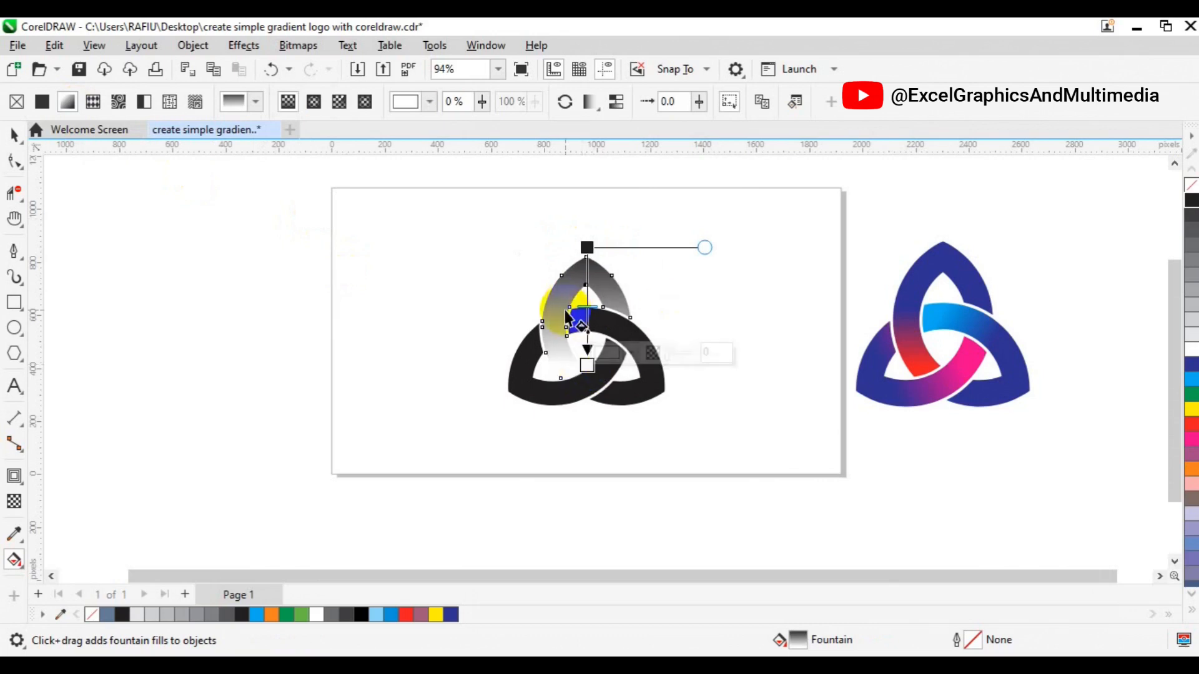
Set the start node of the top band's gradient to the palette's Blue (C 100, M 100, Y 0, K 0)
{"action": "left_click", "coordinate": [587, 248]}
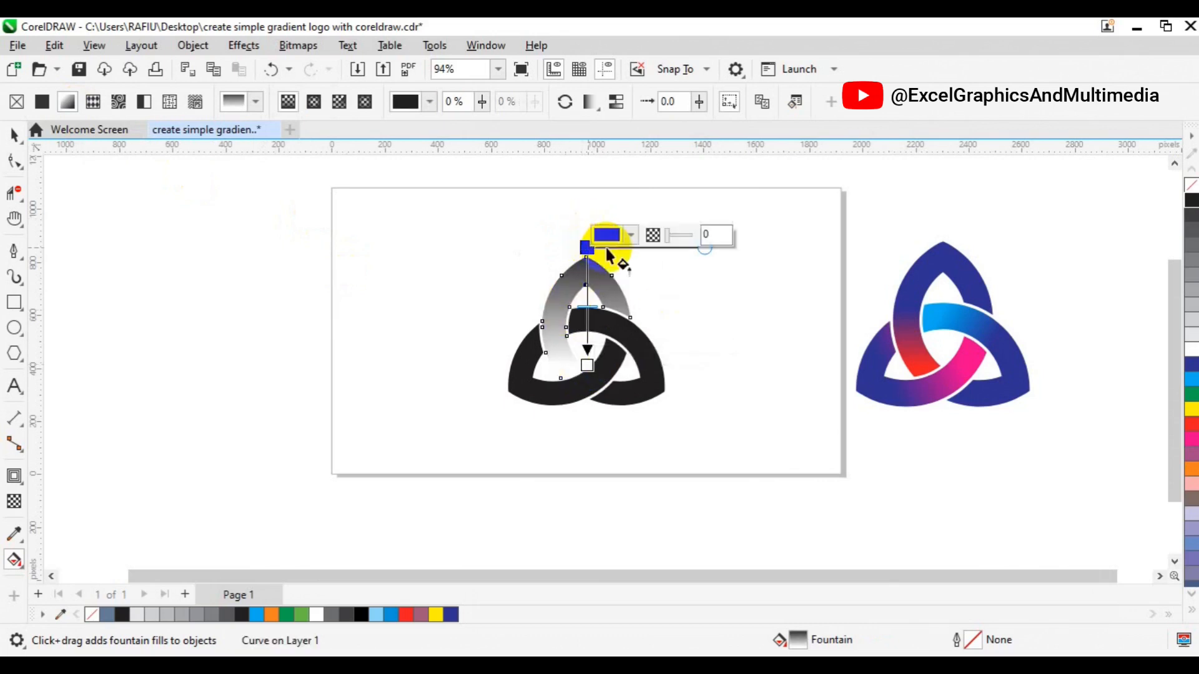
{"action": "left_click", "coordinate": [630, 236]}
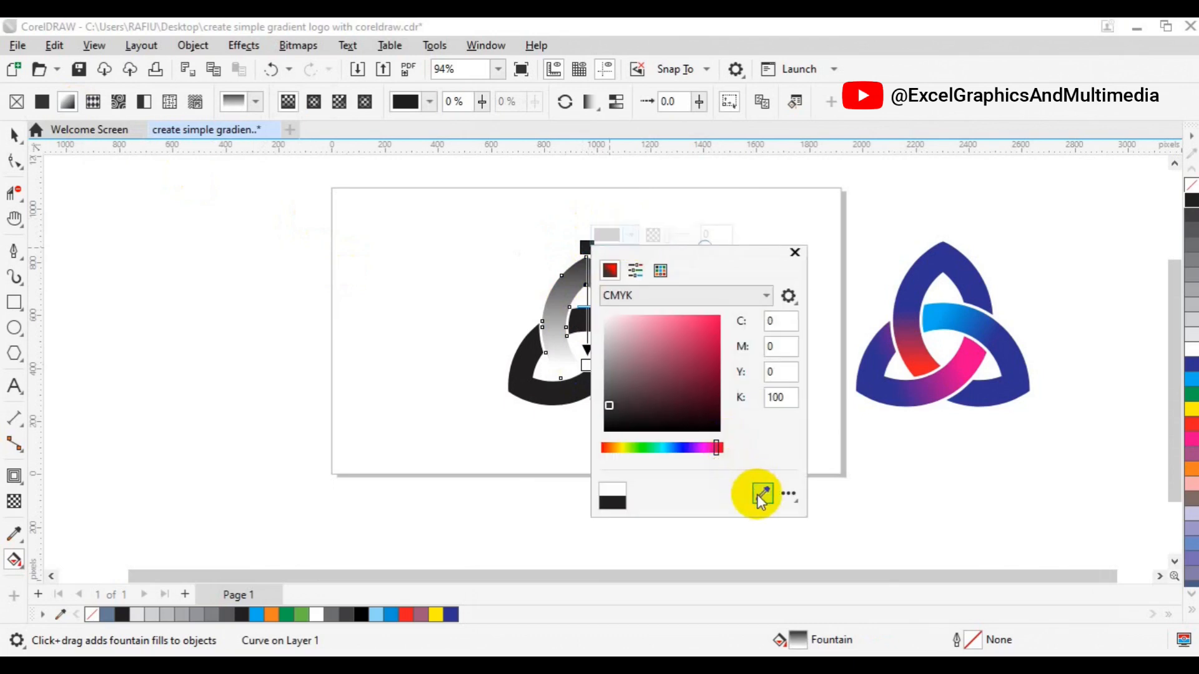
{"action": "left_click", "coordinate": [760, 495]}
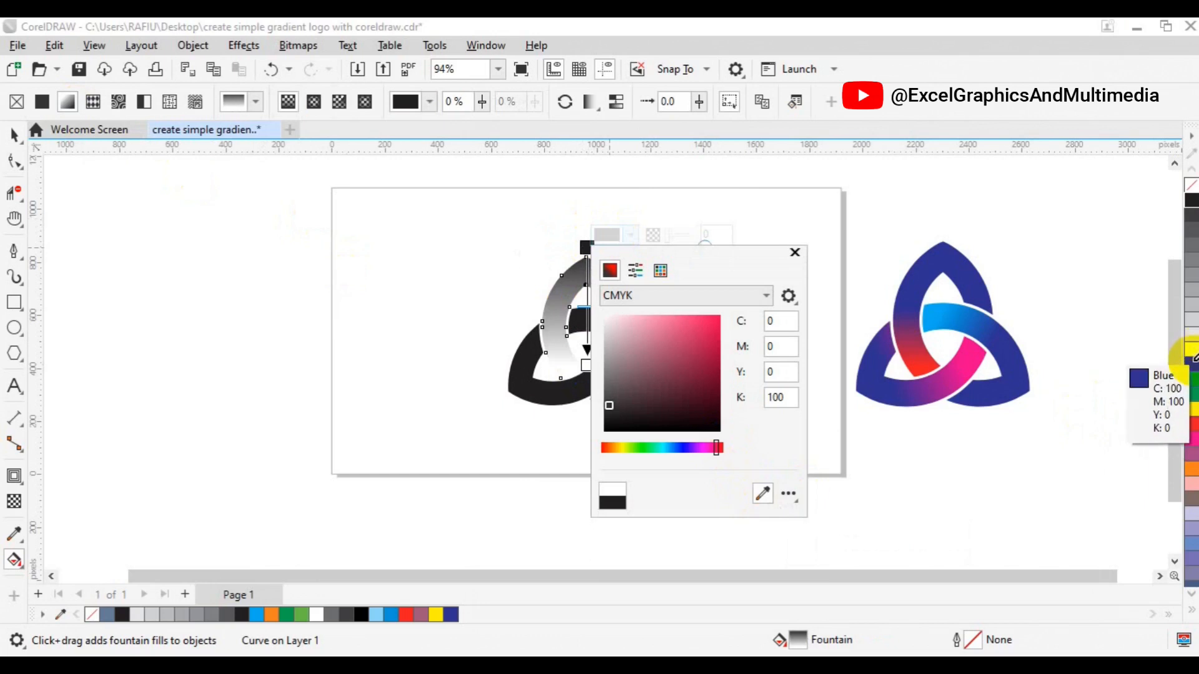
{"action": "left_click", "coordinate": [1191, 363]}
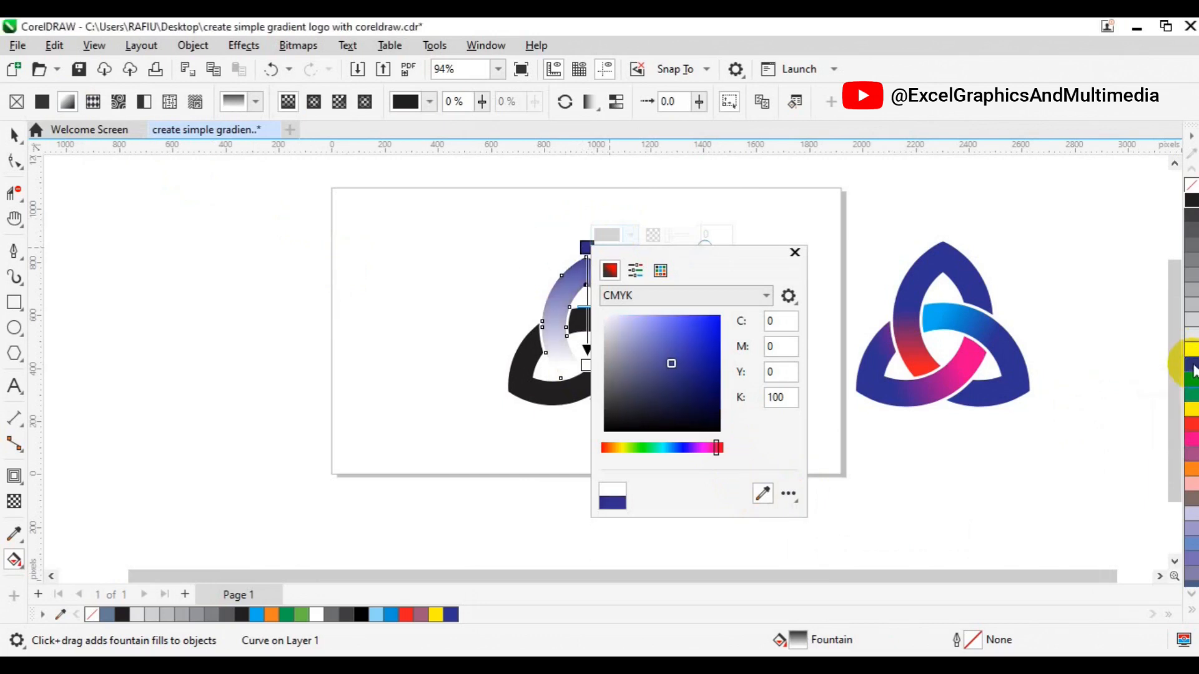
{"action": "left_click", "coordinate": [660, 270]}
{"action": "left_click", "coordinate": [590, 366]}
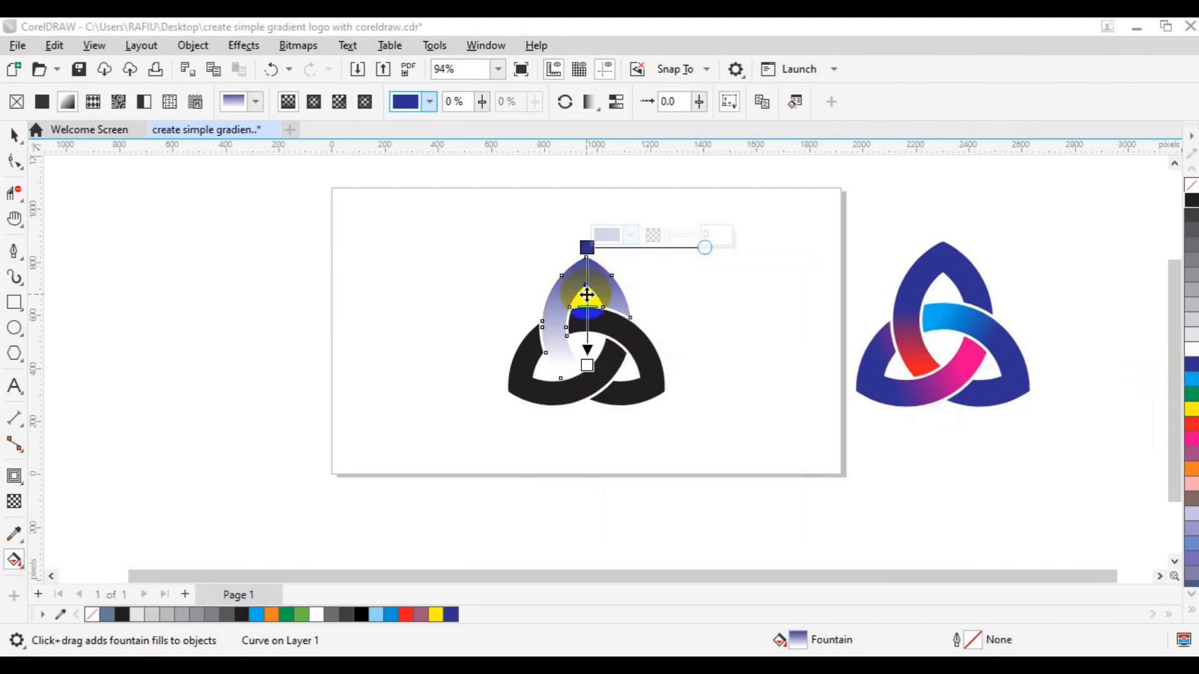
Add an intermediate colour node at 40% along the top band's gradient and colour it the same palette Blue
{"action": "double_click", "coordinate": [587, 295]}
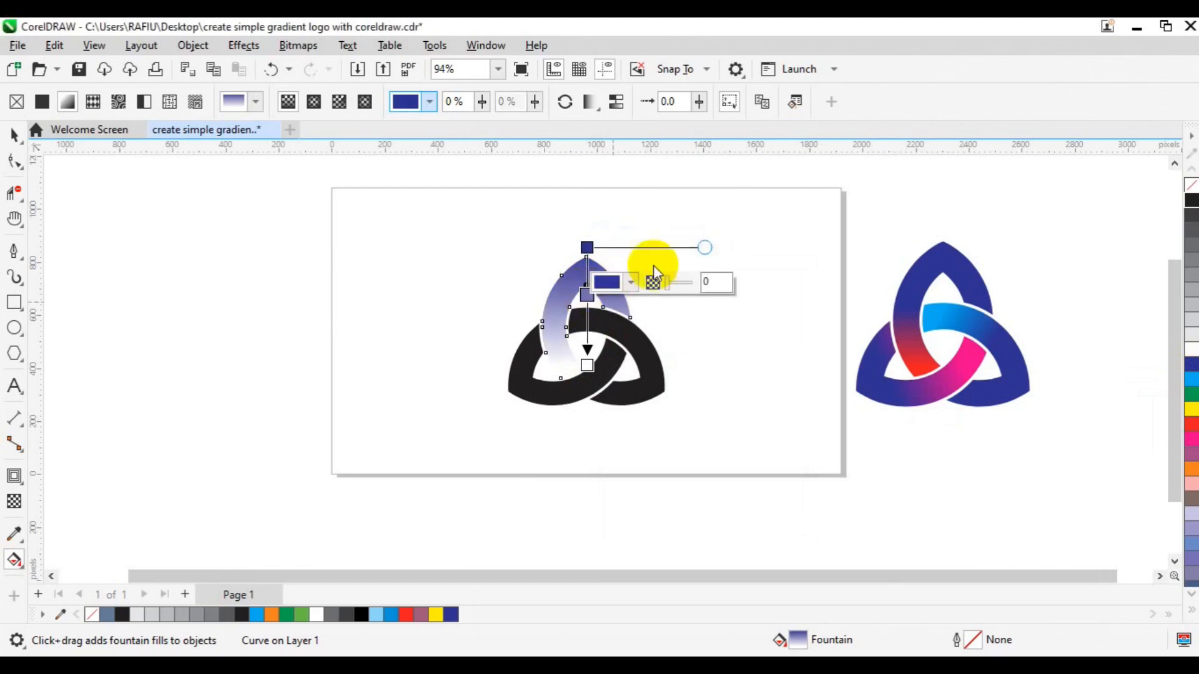
{"action": "left_click", "coordinate": [636, 283]}
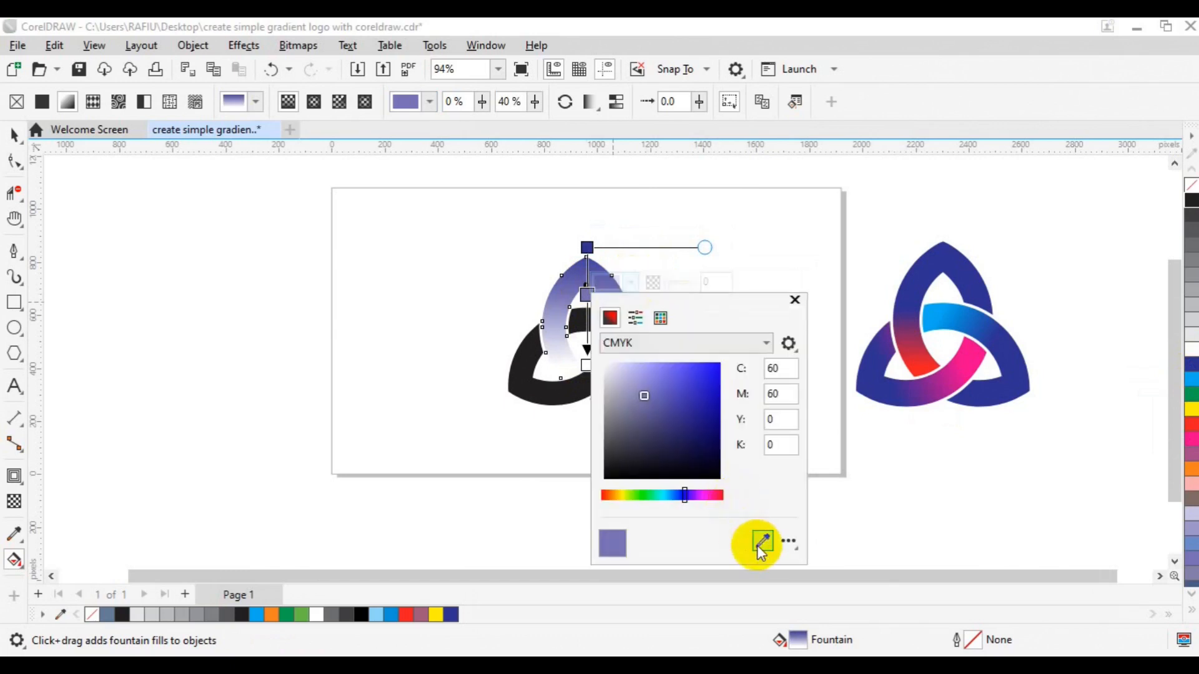
{"action": "left_click", "coordinate": [761, 543]}
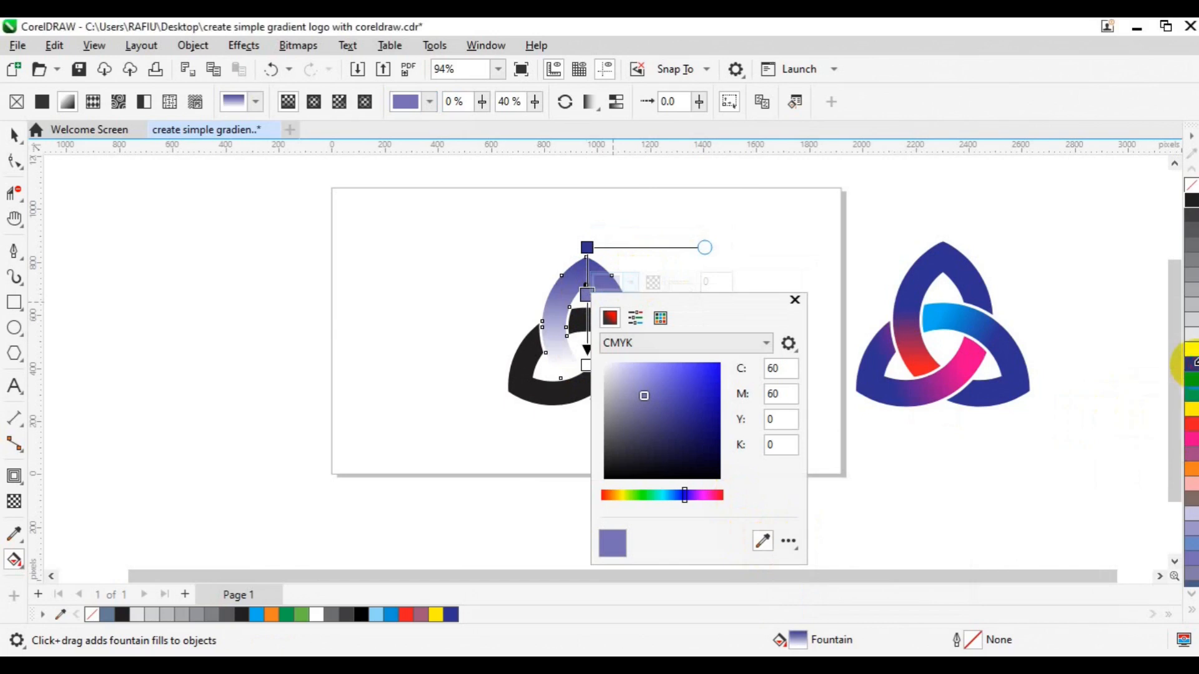
{"action": "left_click", "coordinate": [1191, 365]}
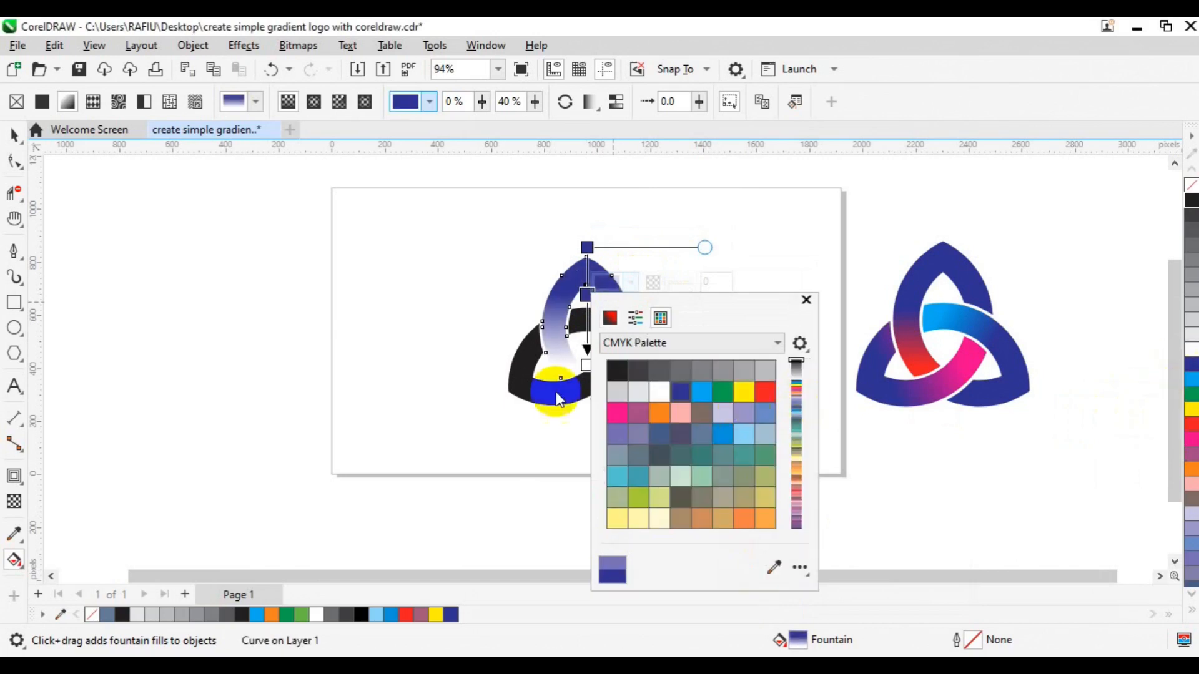
{"action": "left_click", "coordinate": [587, 370]}
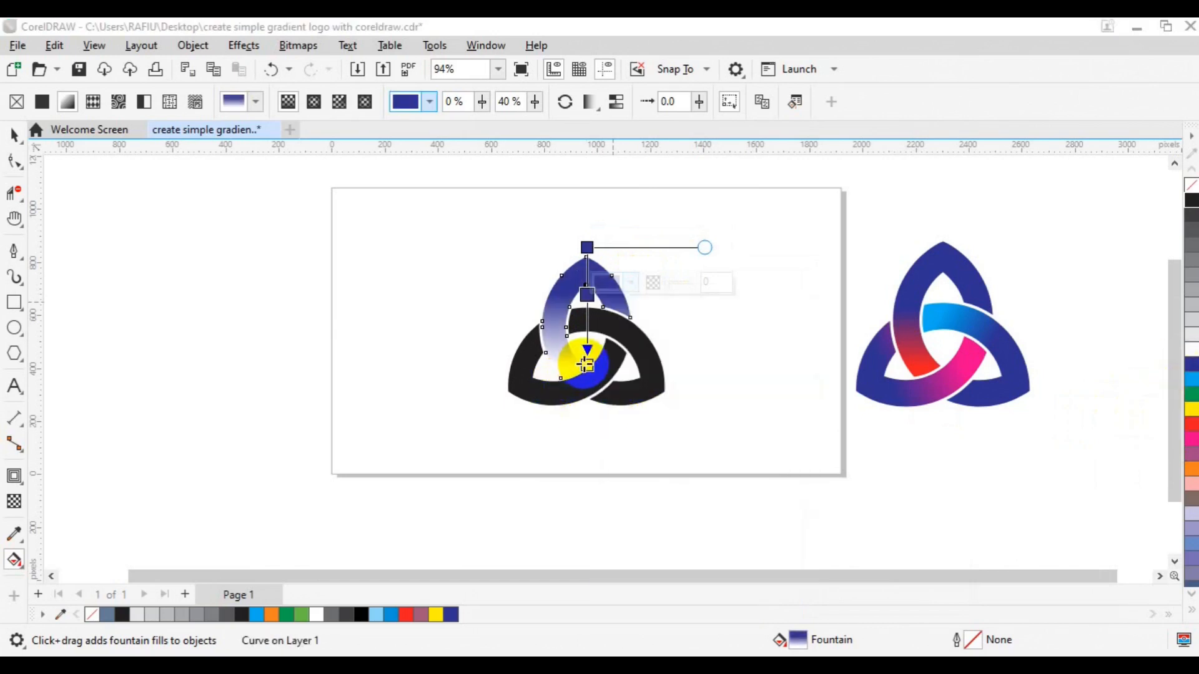
Set the end node of the top band's gradient to the palette's red
{"action": "left_click", "coordinate": [585, 365]}
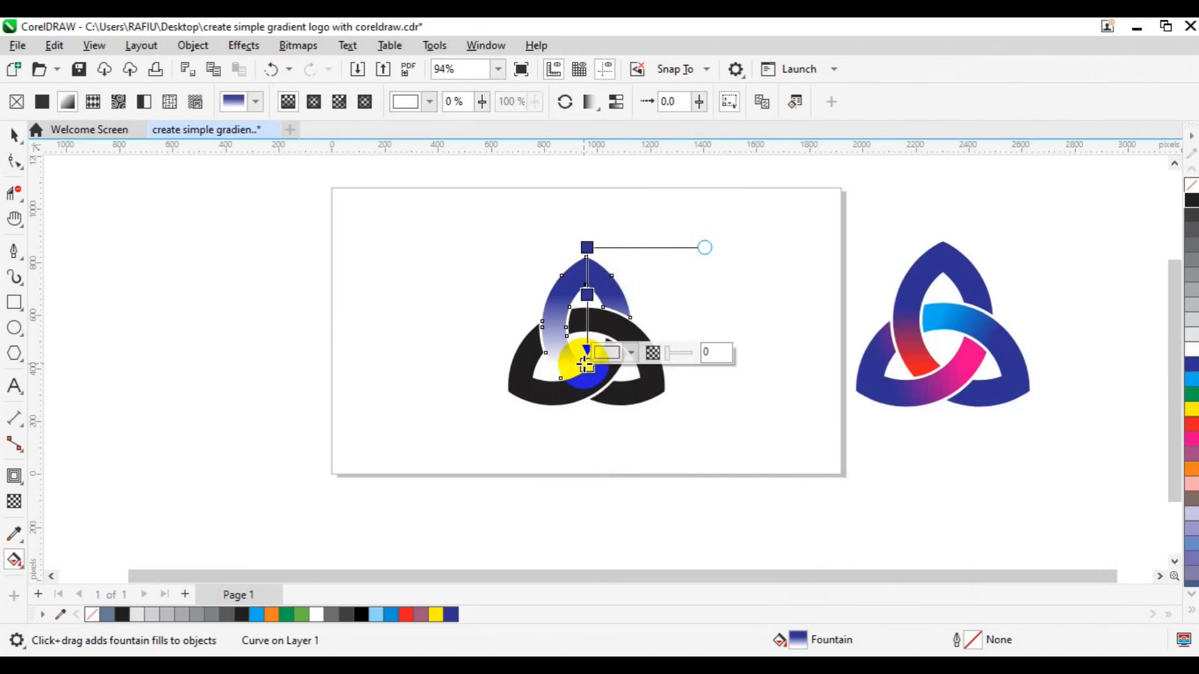
{"action": "left_click", "coordinate": [630, 354]}
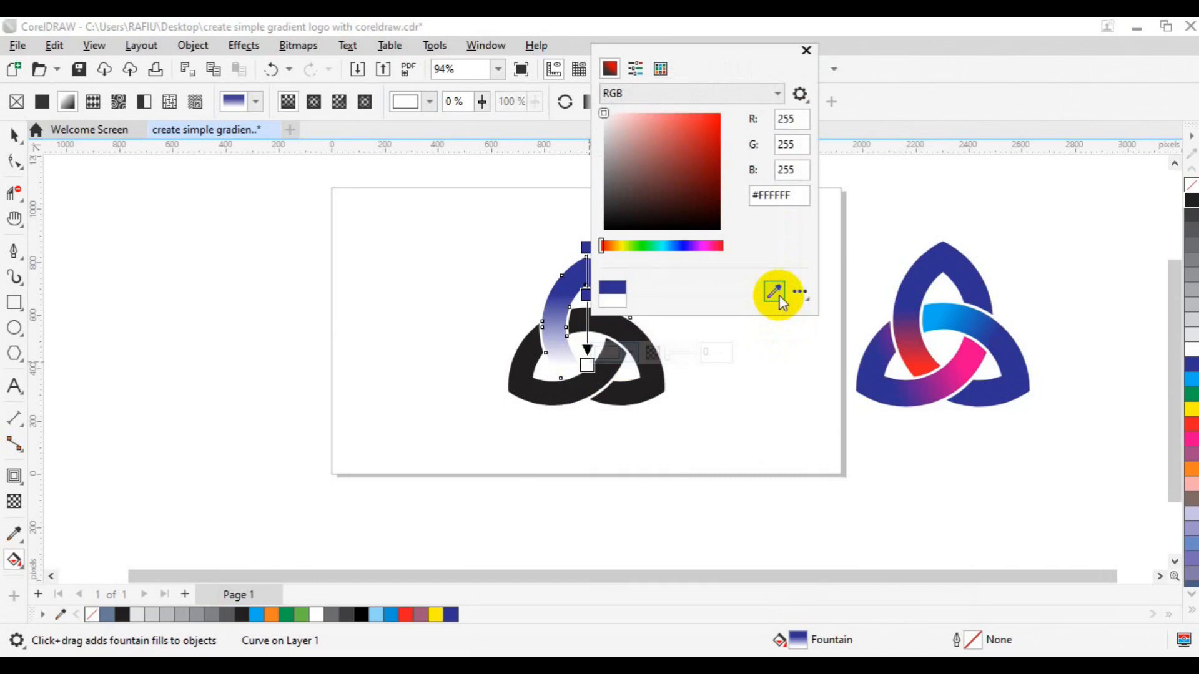
{"action": "left_click", "coordinate": [780, 299]}
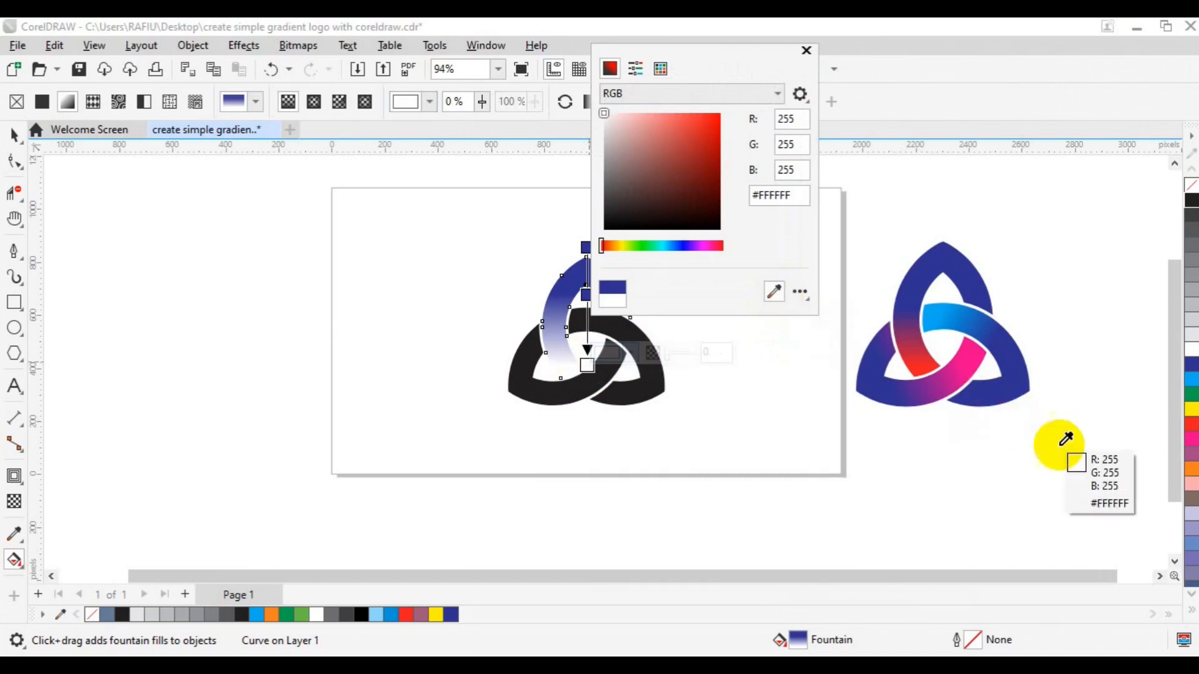
{"action": "left_click", "coordinate": [1196, 426]}
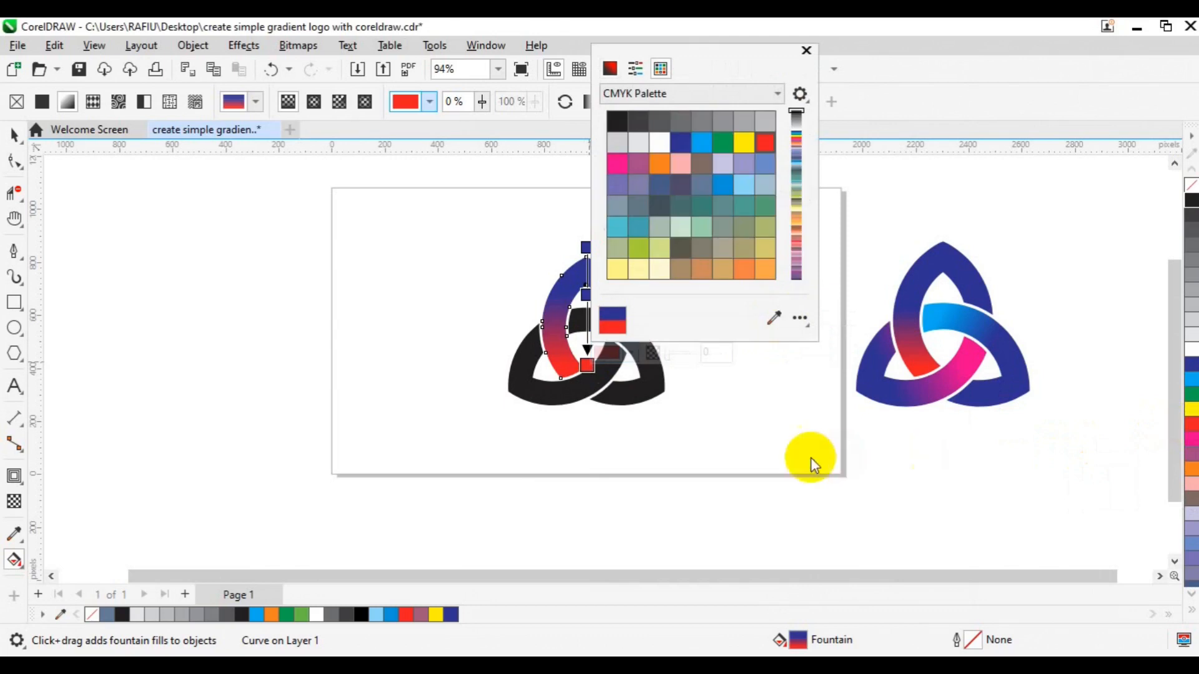
{"action": "left_click", "coordinate": [559, 403]}
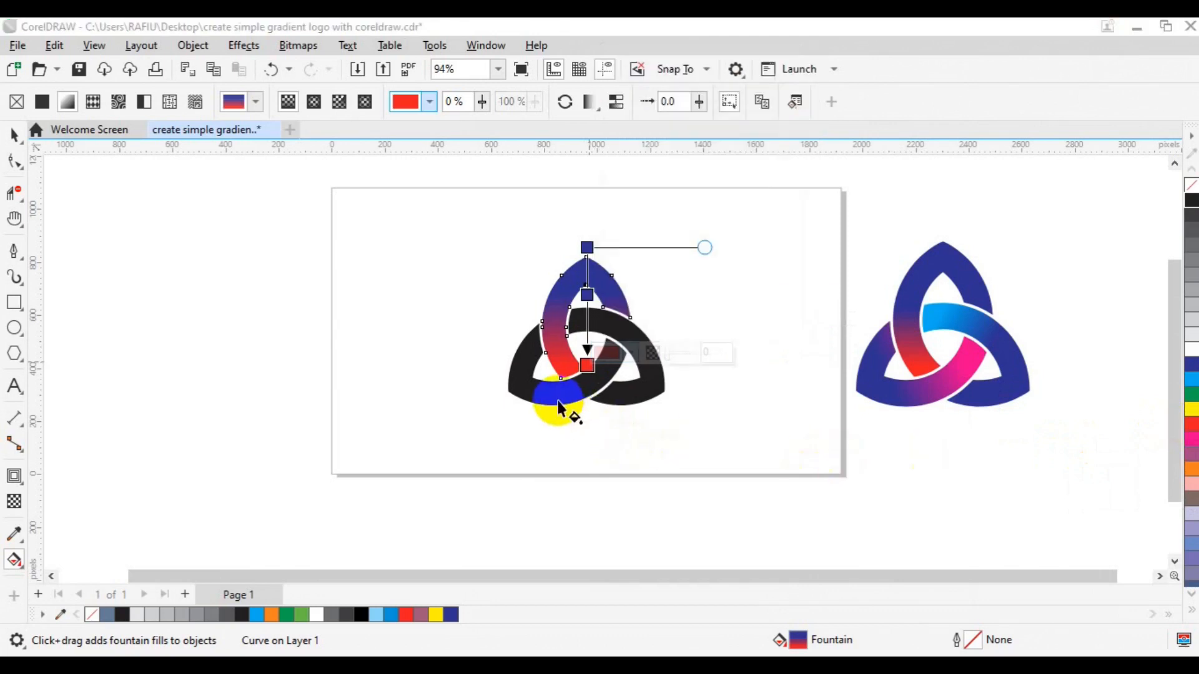
Copy the top band's blue-to-red gradient fill onto the black left-hand band
{"action": "left_click", "coordinate": [556, 401]}
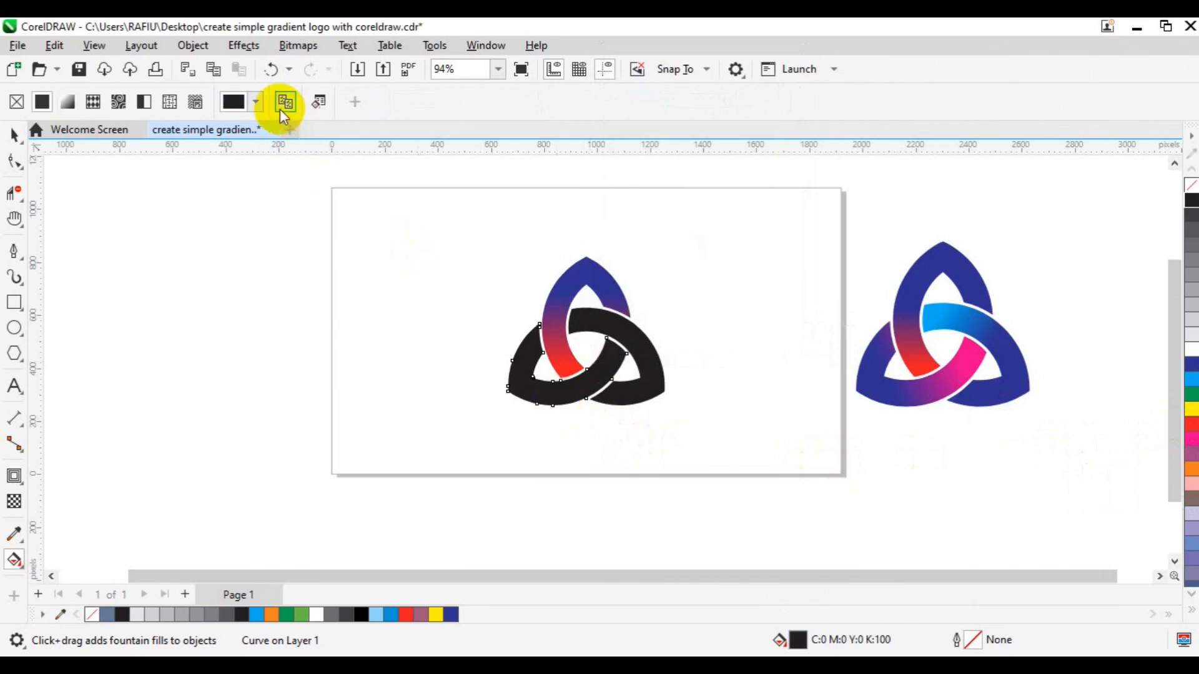
{"action": "left_click", "coordinate": [285, 102]}
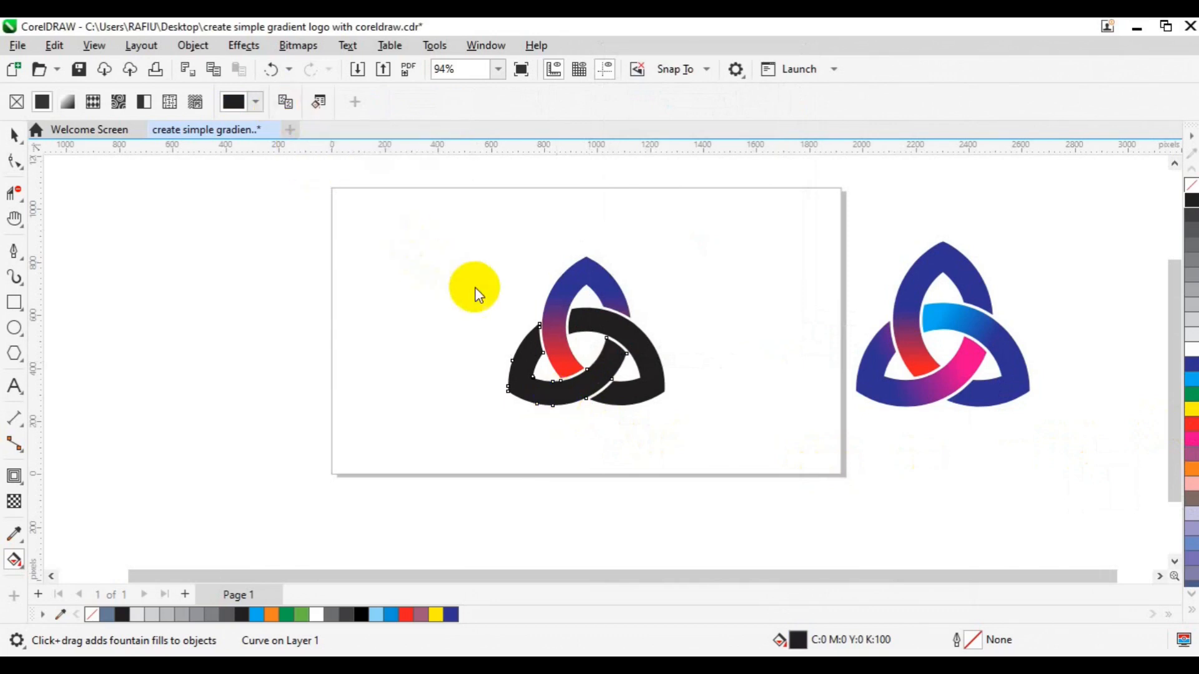
{"action": "left_click", "coordinate": [560, 320]}
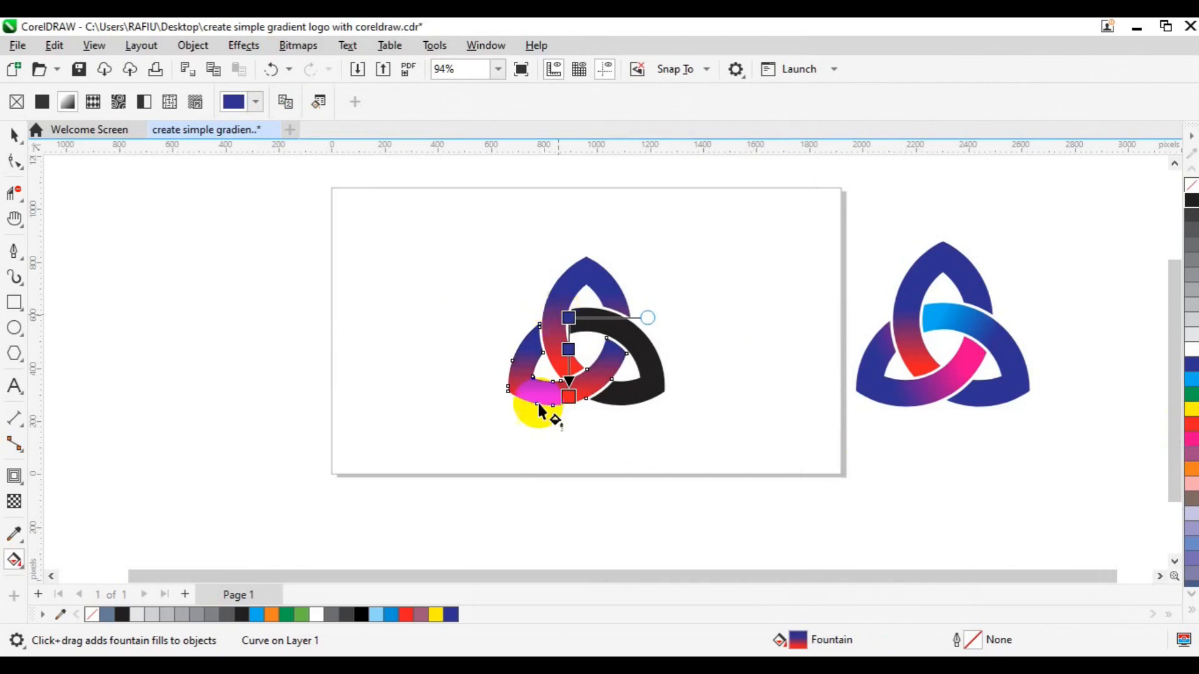
Redirect the left-hand band's gradient from its outer lower corner toward its inner end, and set the end node to pink
{"action": "mouse_move", "coordinate": [504, 401]}
{"action": "left_mouse_down"}
{"action": "mouse_move", "coordinate": [602, 401]}
{"action": "mouse_move", "coordinate": [606, 372]}
{"action": "left_mouse_up"}
{"action": "left_click", "coordinate": [605, 371]}
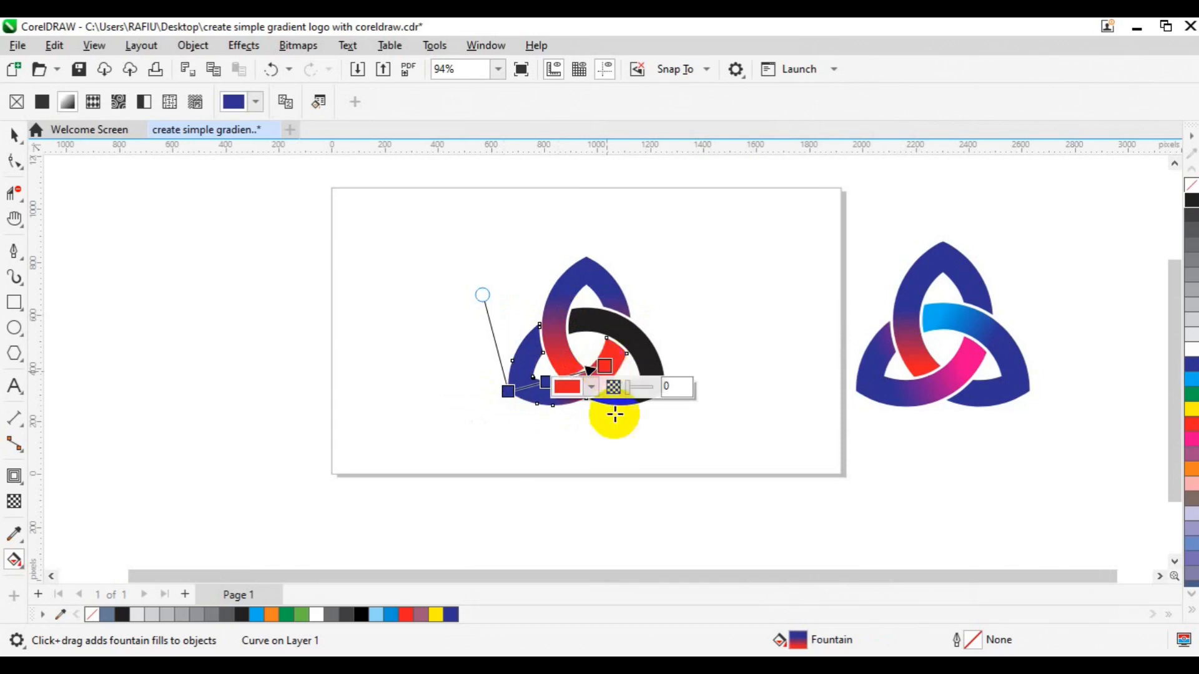
{"action": "left_click", "coordinate": [590, 390]}
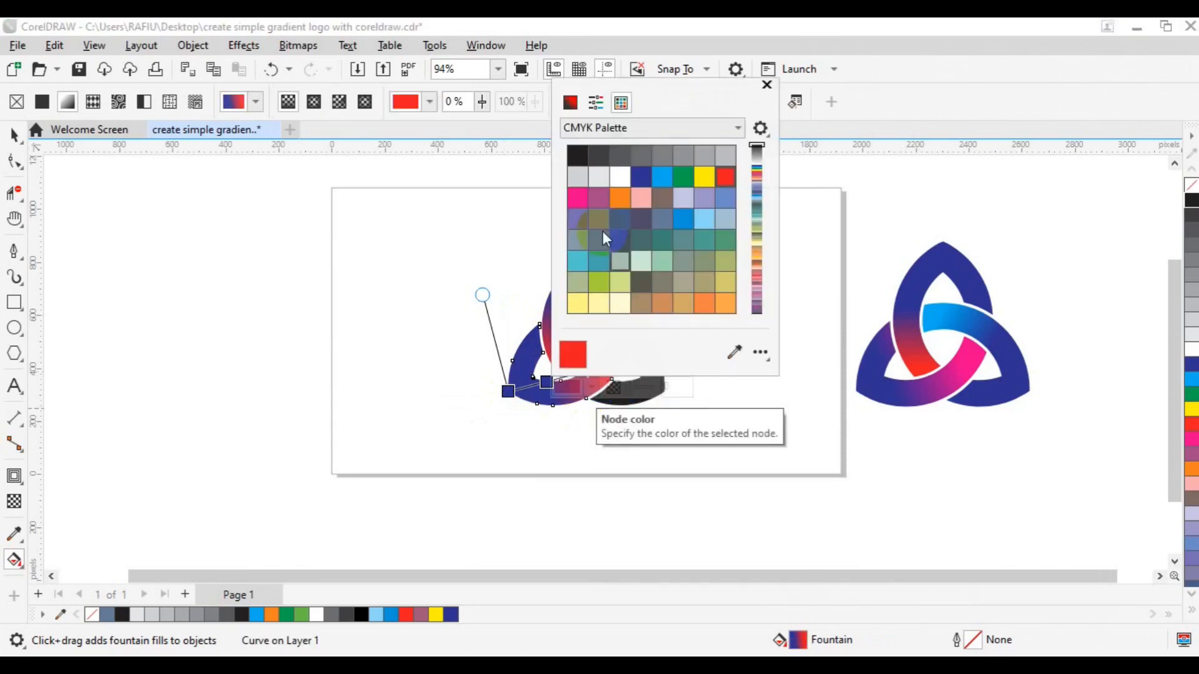
{"action": "left_click", "coordinate": [580, 197]}
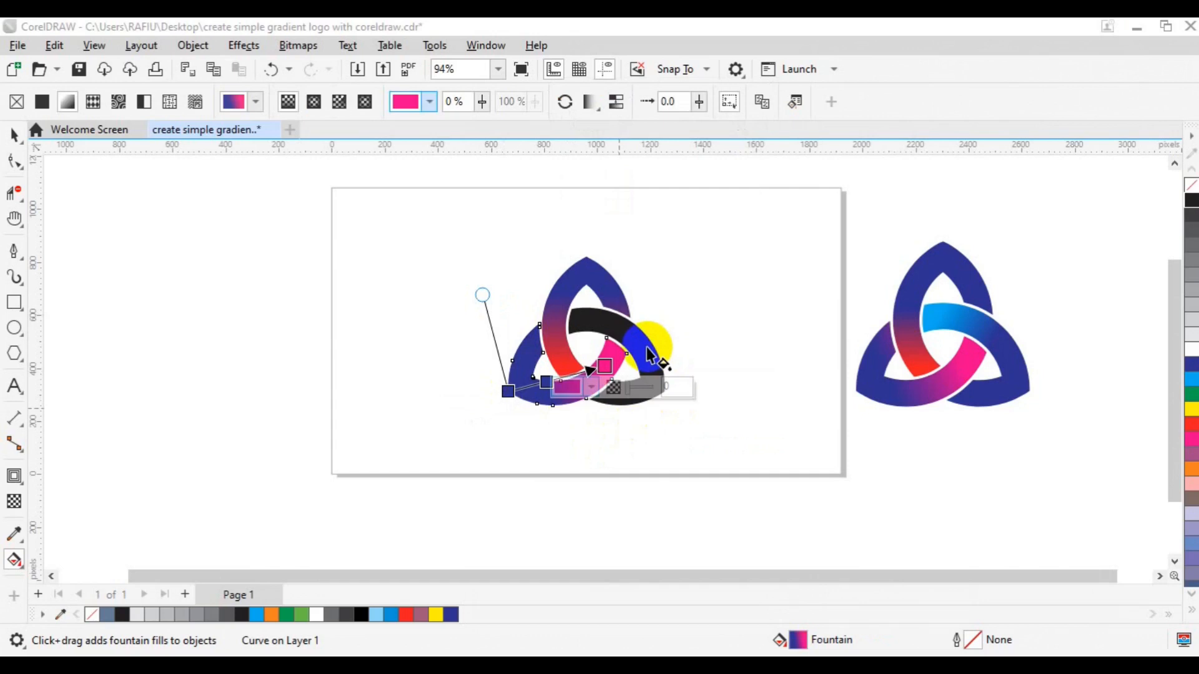
Copy the left-hand band's blue-to-pink gradient fill onto the remaining black right-hand band
{"action": "left_click", "coordinate": [650, 346]}
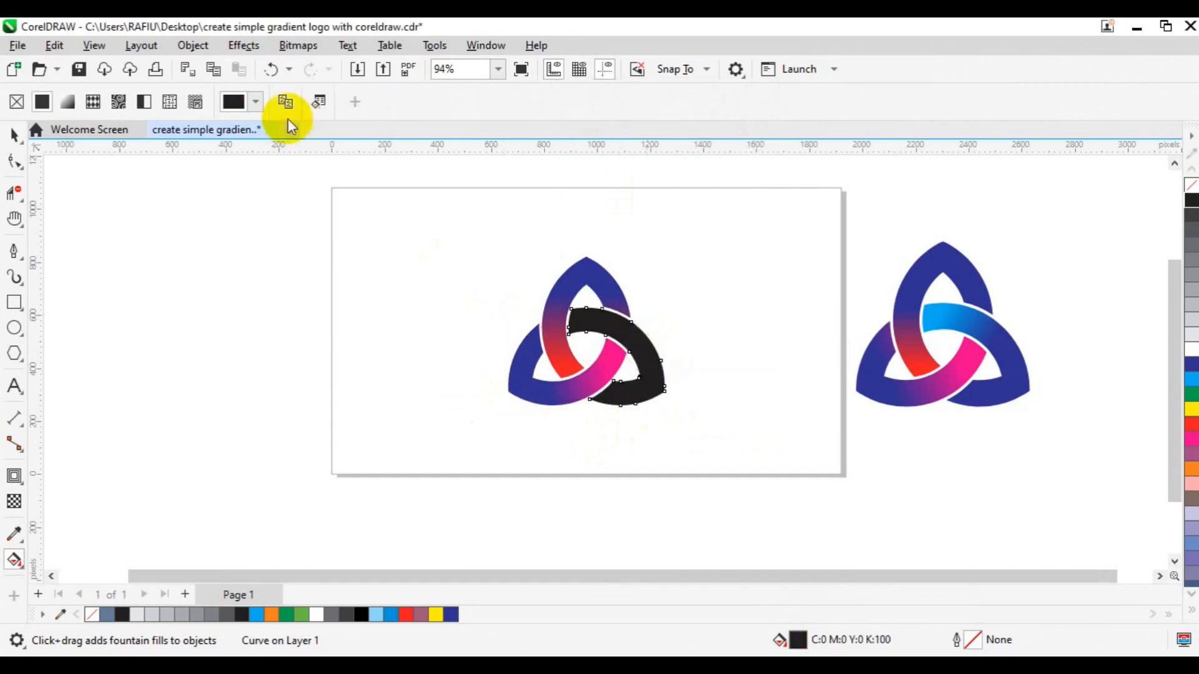
{"action": "left_click", "coordinate": [286, 103]}
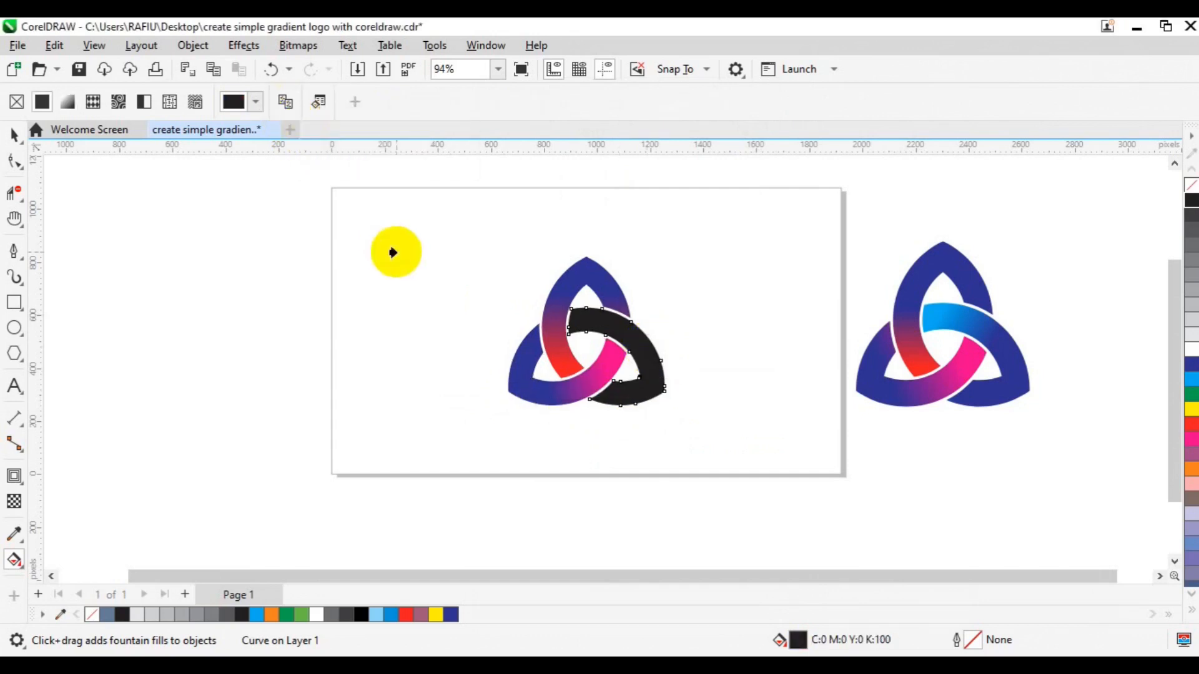
{"action": "left_click", "coordinate": [521, 366]}
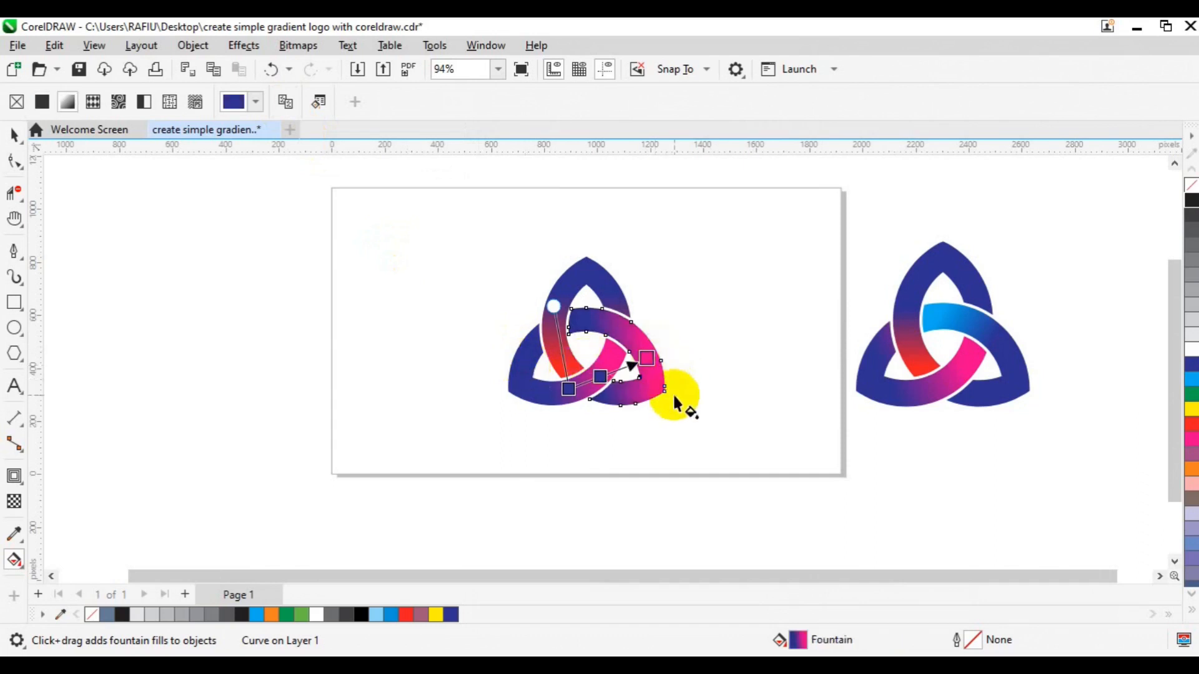
Redirect the right-hand band's gradient so it runs from its outer lower corner up toward its inner upper end
{"action": "left_click_drag", "start_coordinate": [674, 397], "coordinate": [590, 325]}
{"action": "left_click", "coordinate": [591, 324]}
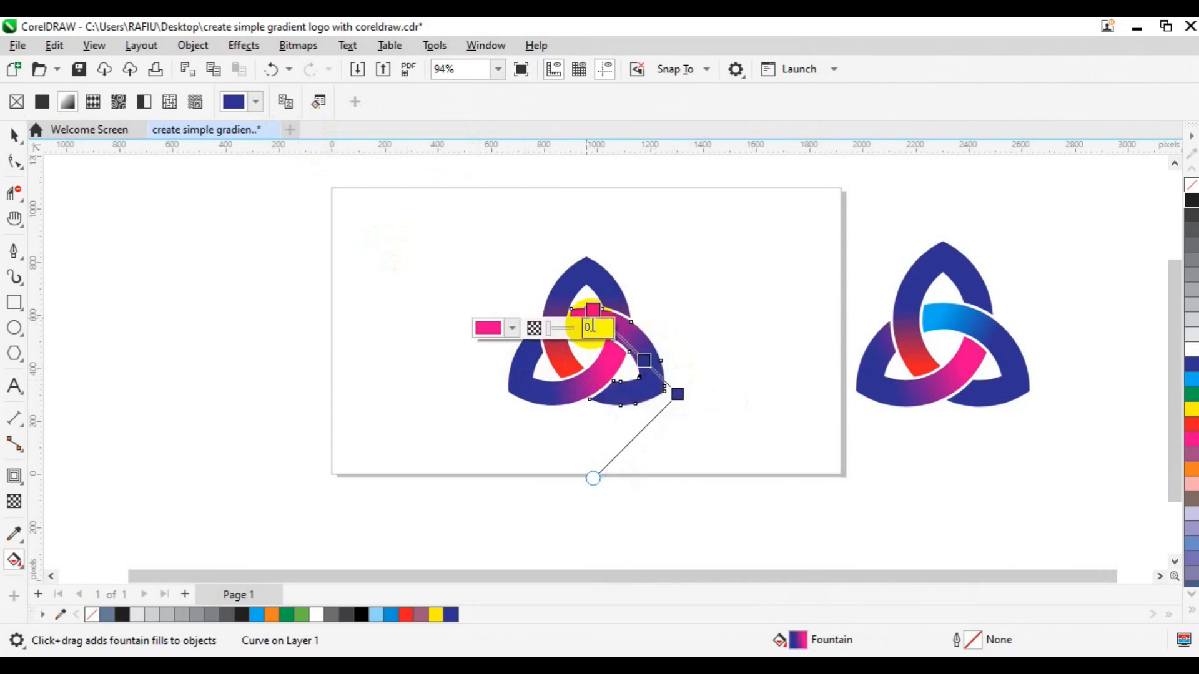
{"action": "left_click", "coordinate": [687, 391]}
{"action": "left_click", "coordinate": [641, 339]}
{"action": "left_click_drag", "start_coordinate": [637, 343], "coordinate": [593, 309]}
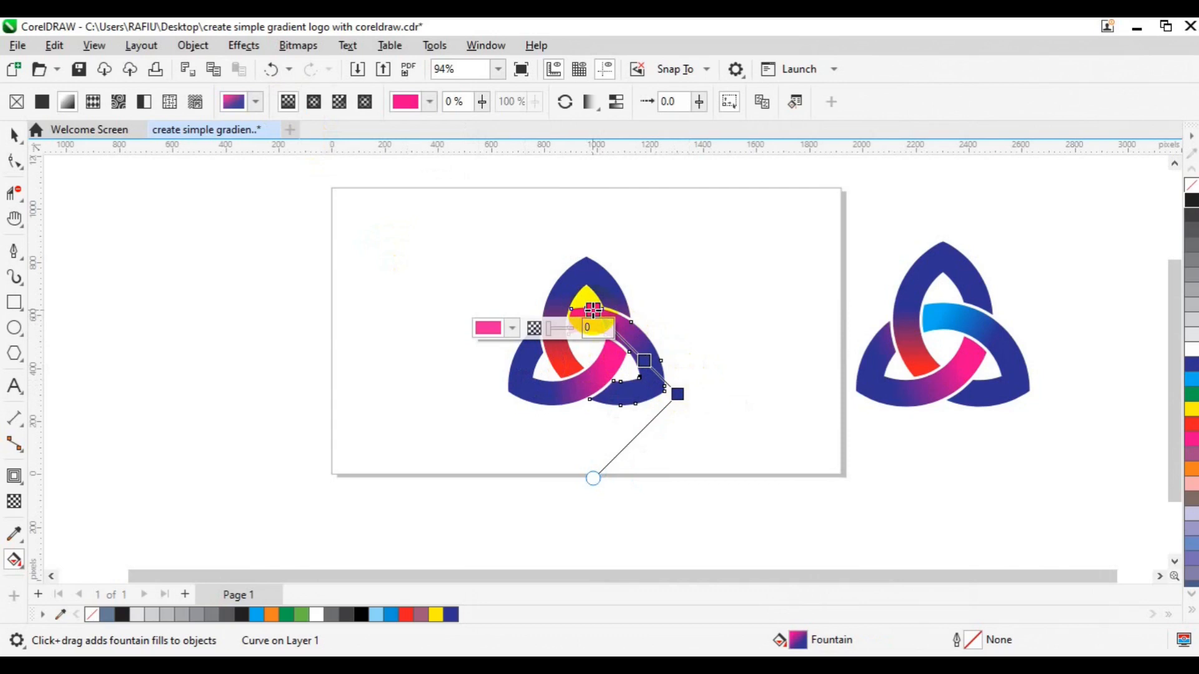
Set the right-hand band gradient's end node to light blue and fine-tune both end positions along the band
{"action": "left_click", "coordinate": [511, 332]}
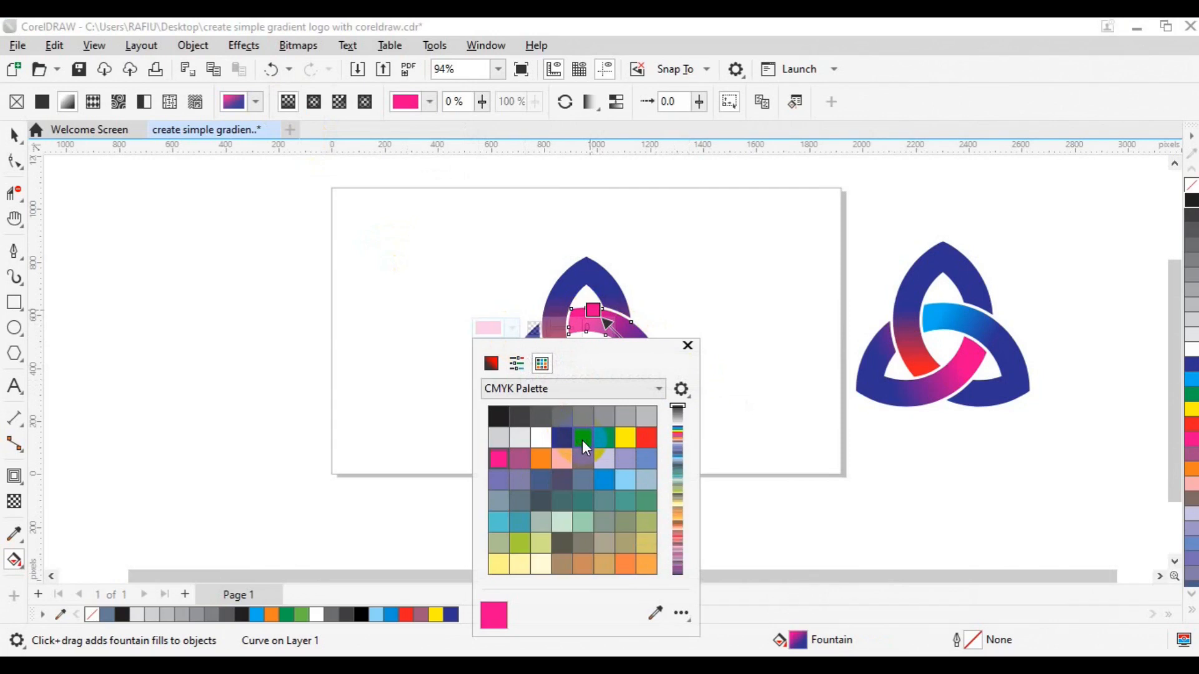
{"action": "left_click", "coordinate": [582, 440]}
{"action": "left_click_drag", "start_coordinate": [634, 350], "coordinate": [668, 385]}
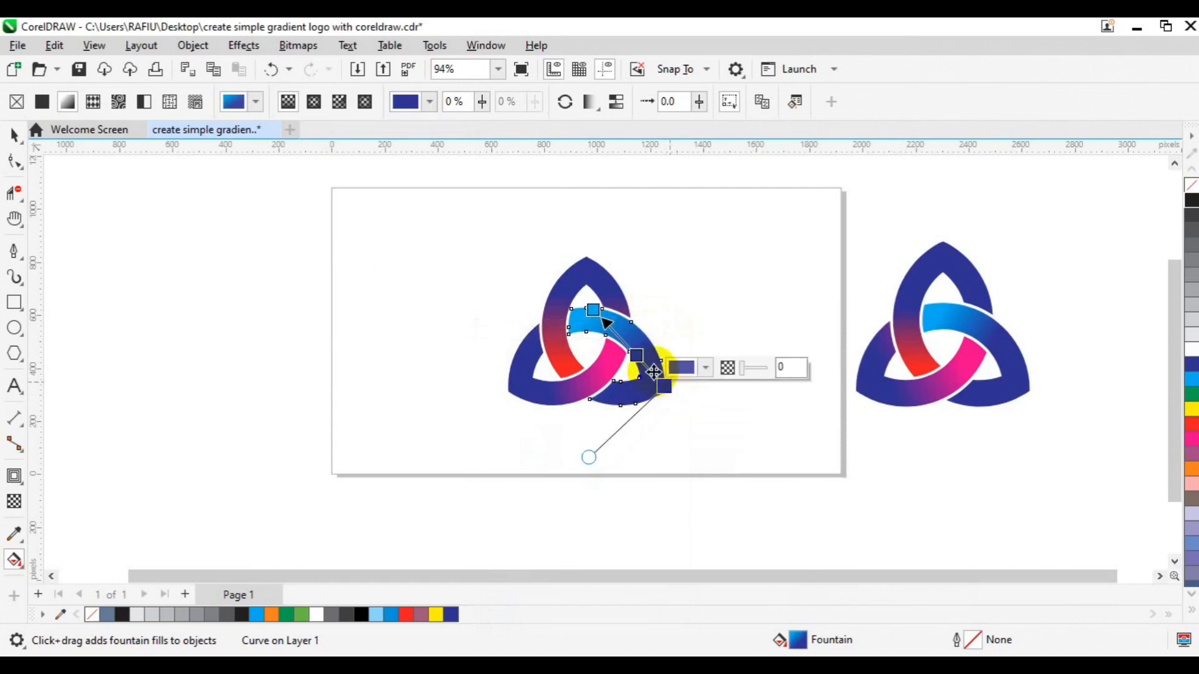
{"action": "left_click_drag", "start_coordinate": [637, 353], "coordinate": [579, 310]}
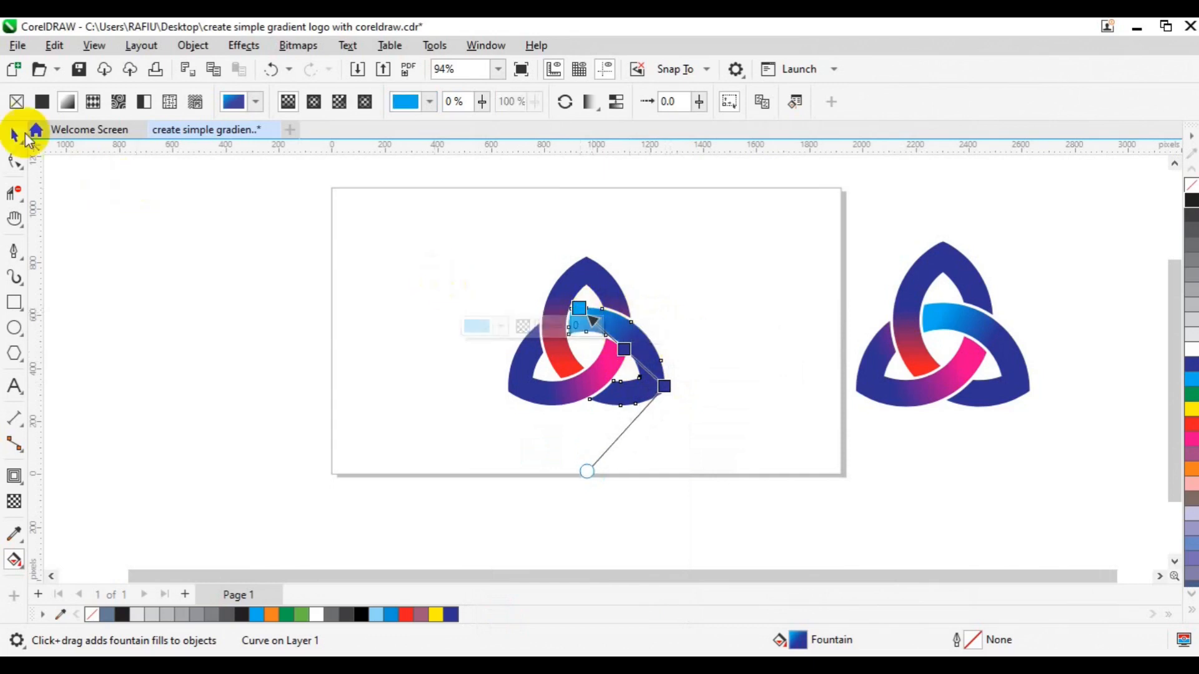
Group the three knot bands and scale the group proportionally about its centre to about 109.5%
{"action": "left_click", "coordinate": [23, 136]}
{"action": "left_click", "coordinate": [271, 214]}
{"action": "left_click_drag", "start_coordinate": [279, 212], "coordinate": [781, 461]}
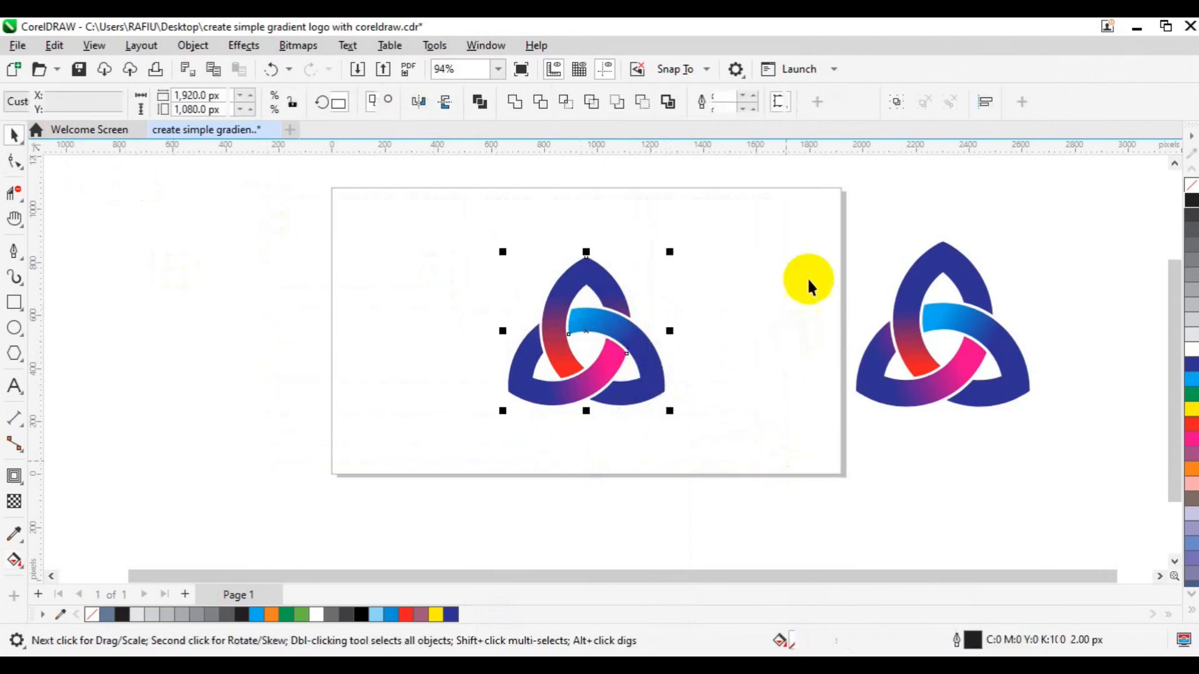
{"action": "left_click", "coordinate": [890, 111]}
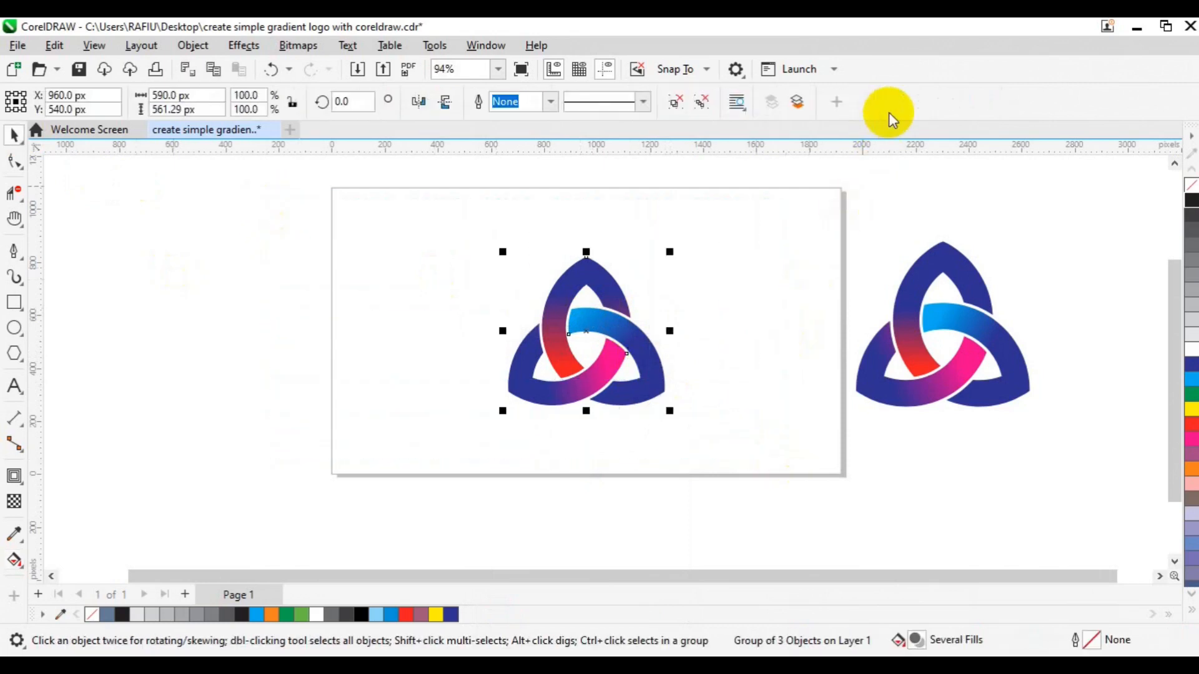
{"action": "left_click_drag", "start_coordinate": [670, 411], "coordinate": [682, 422]}
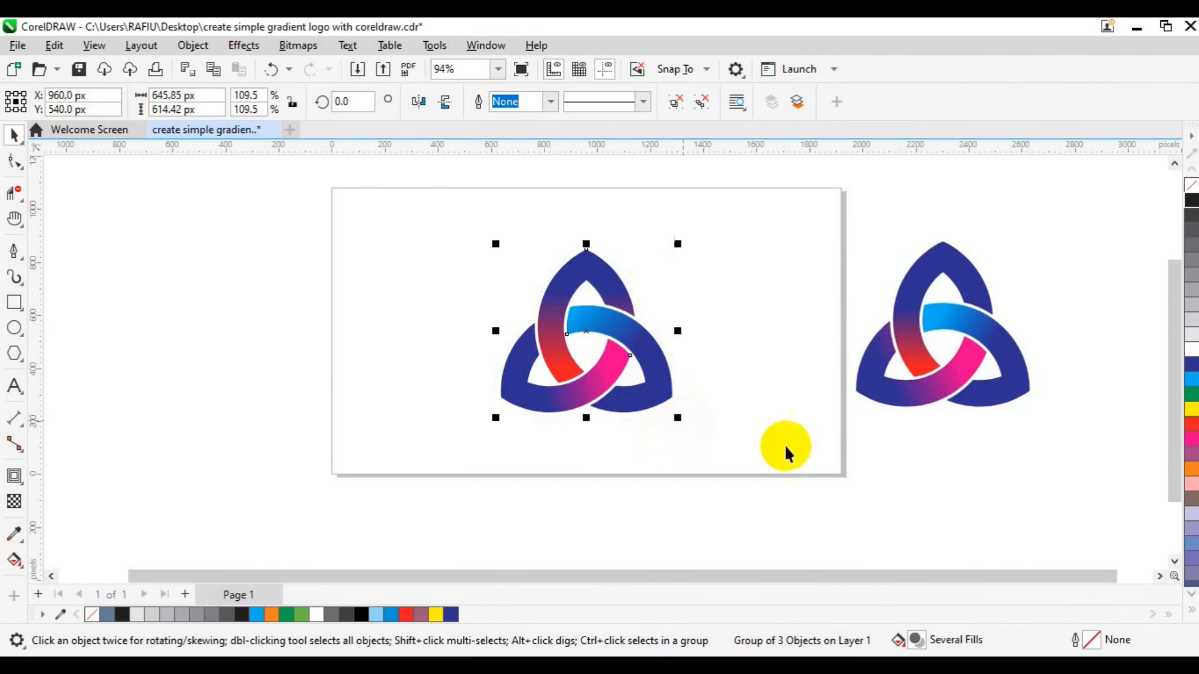
{"action": "left_click", "coordinate": [797, 367]}
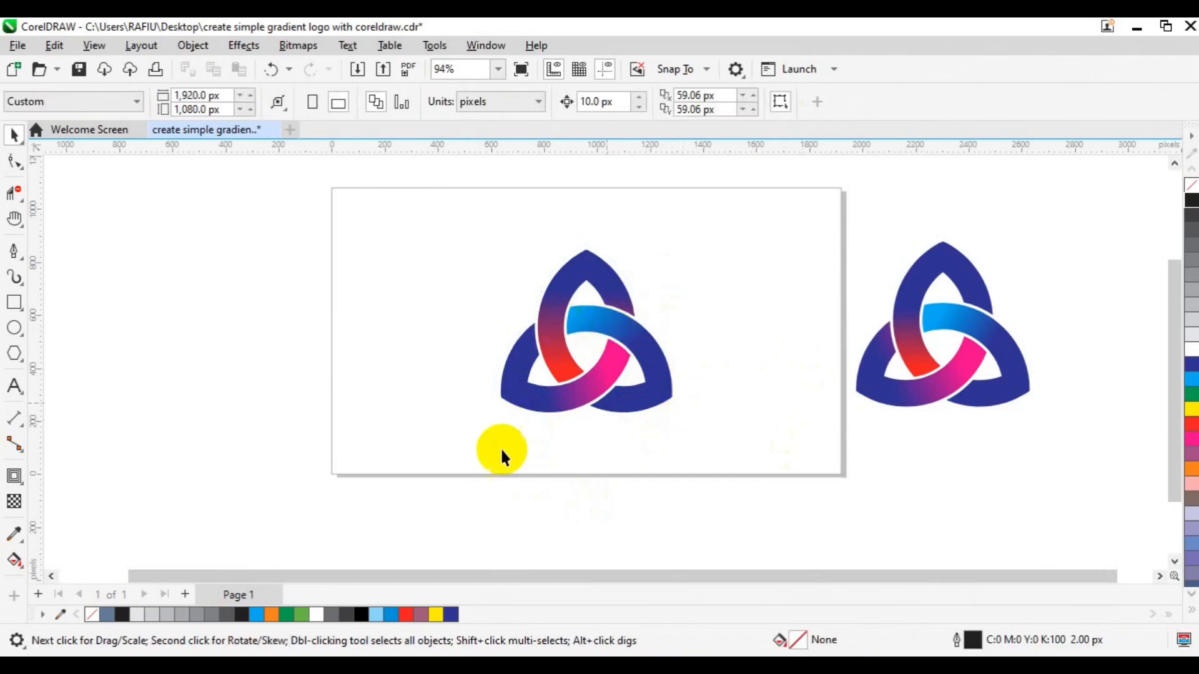
Create a page-sized background rectangle of 1,920 by 1,080 px behind the logo, with no outline and a white fill
{"action": "double_click", "coordinate": [15, 304]}
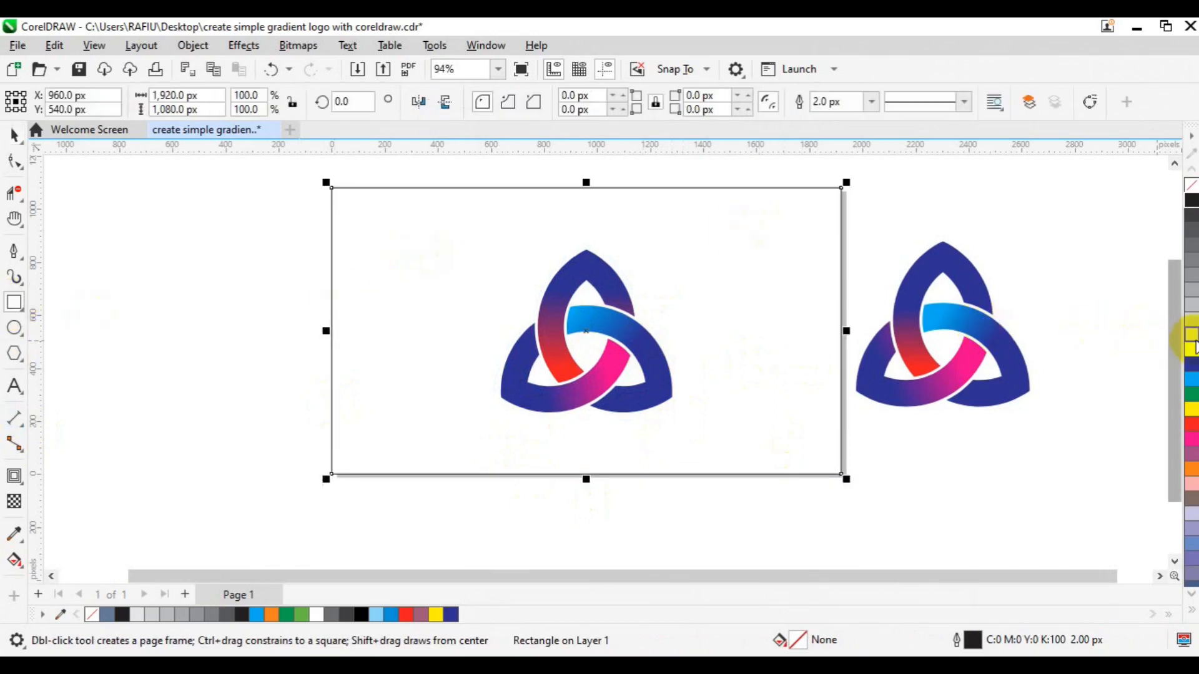
{"action": "left_click", "coordinate": [1192, 337]}
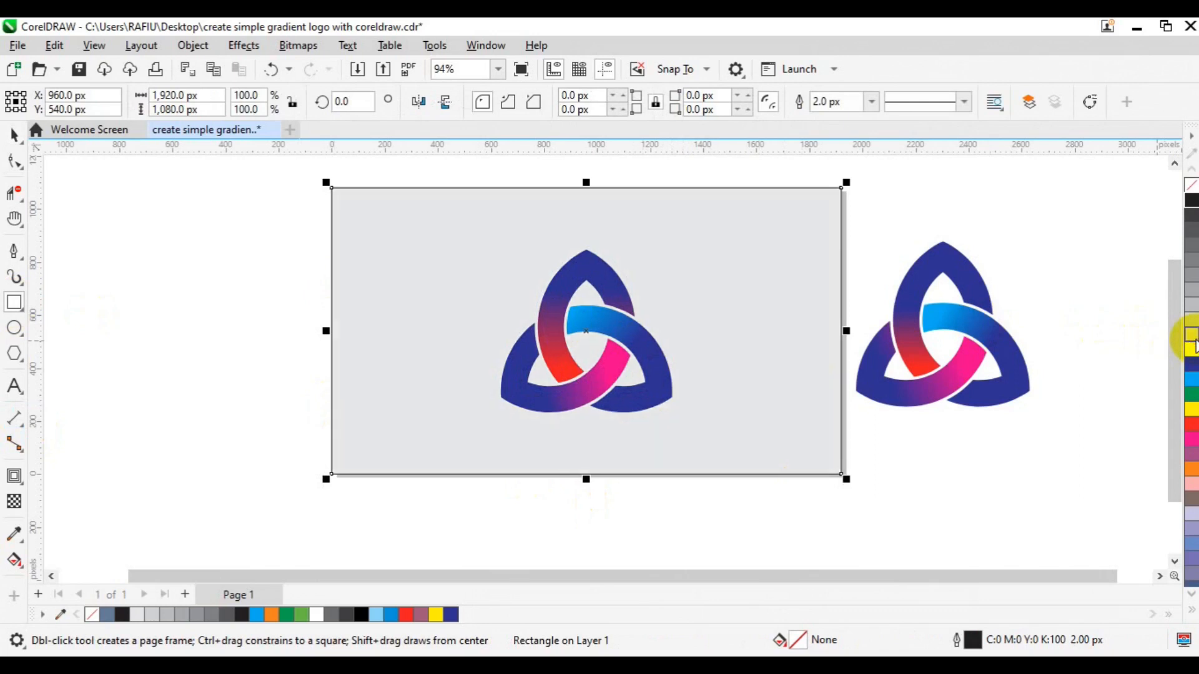
{"action": "right_click", "coordinate": [92, 619]}
{"action": "key", "text": "space"}
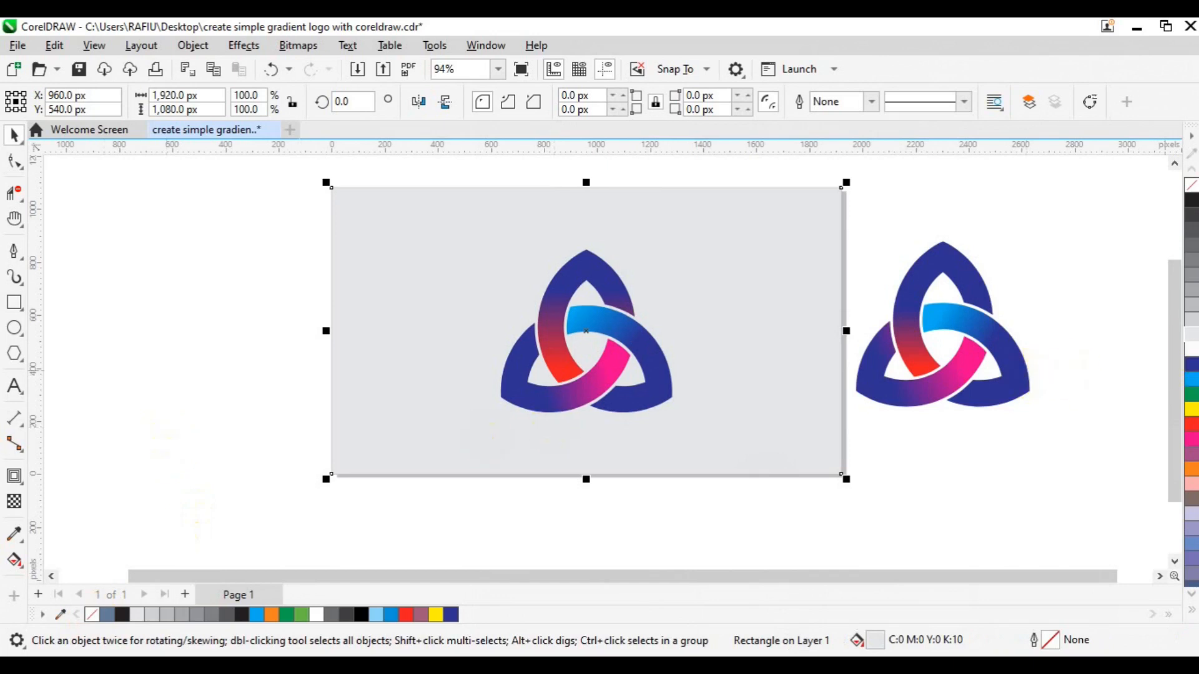
{"action": "left_click", "coordinate": [1192, 344]}
{"action": "left_click", "coordinate": [1001, 503]}
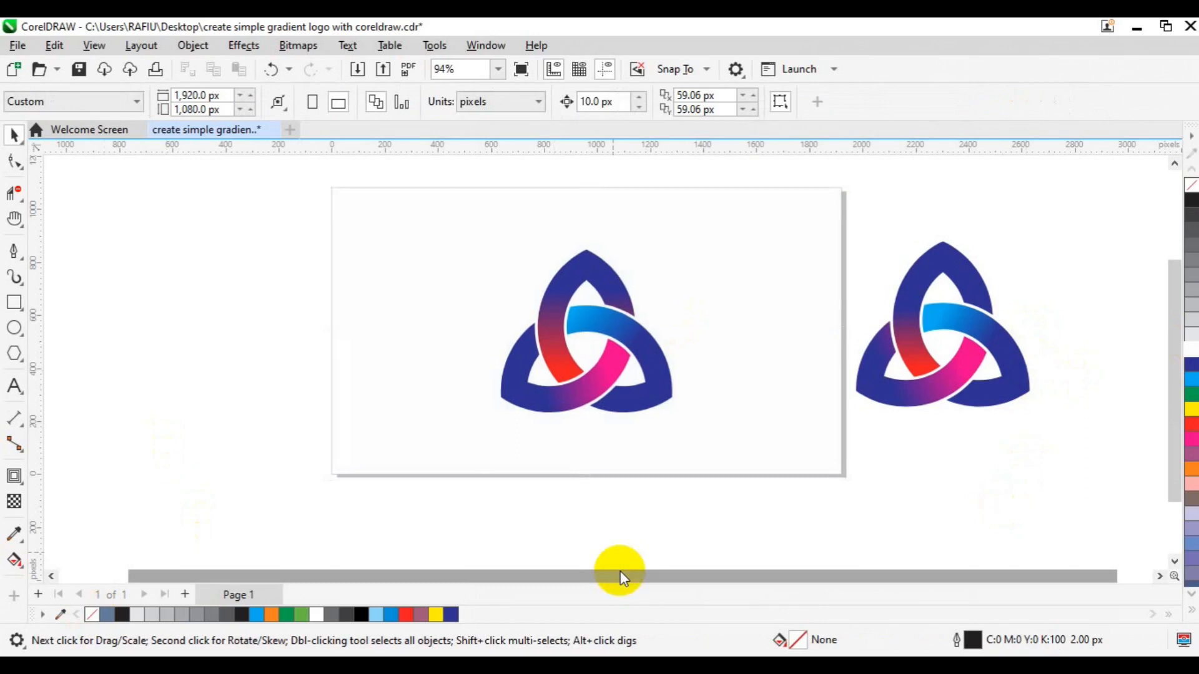